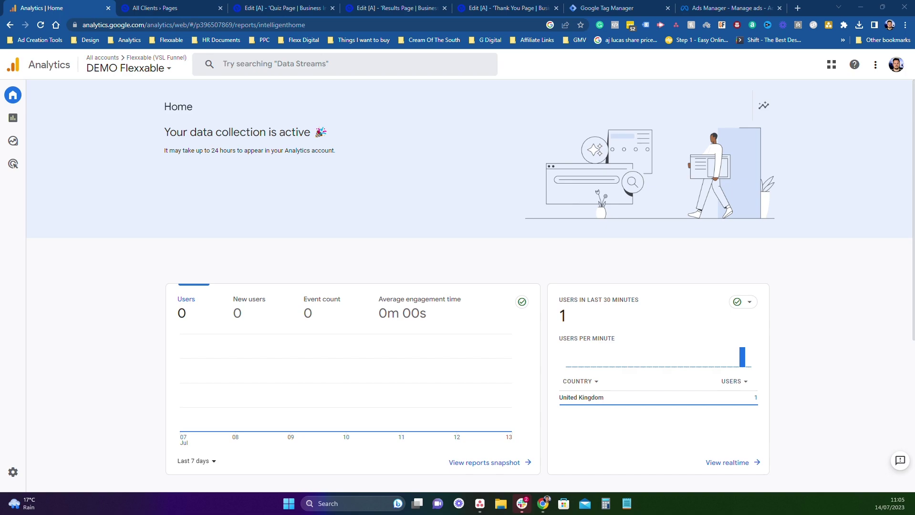
# - Go through Admin and the Setup Assistant's data streams to the DEMO - Flexxable web stream details
pyautogui.click(14, 472)
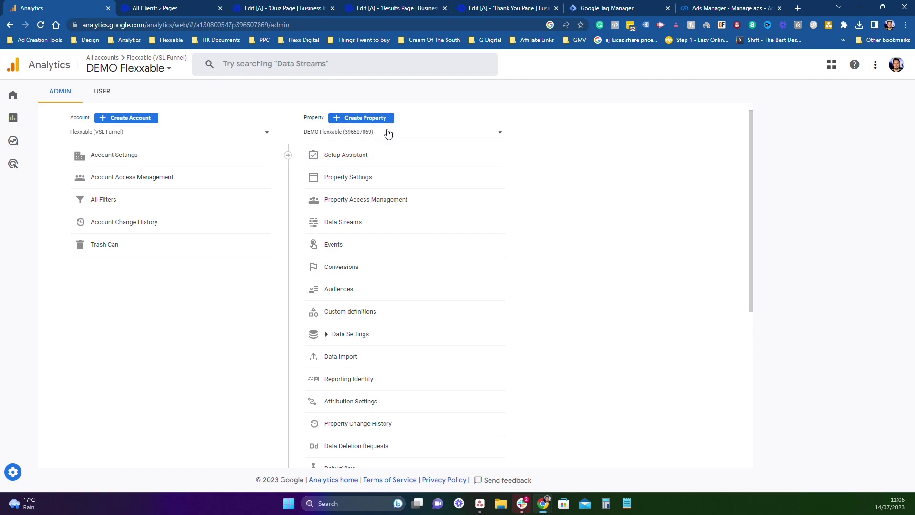
pyautogui.click(340, 155)
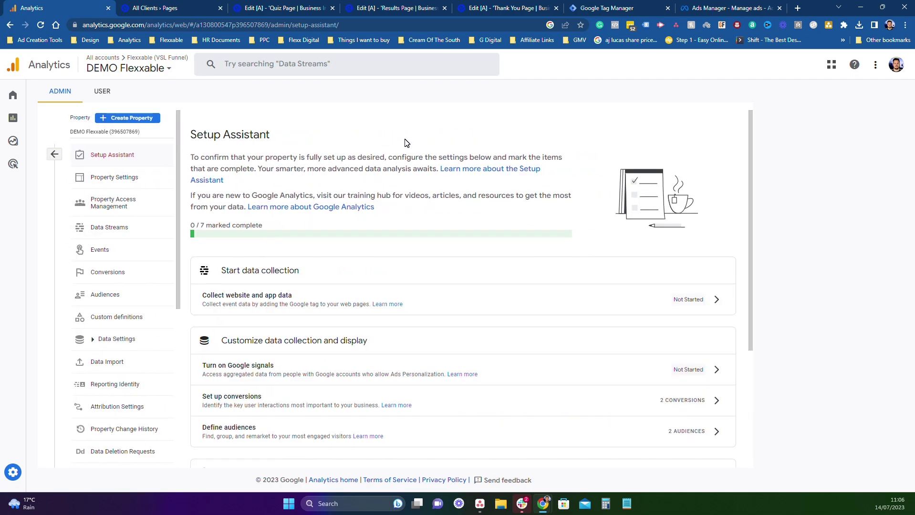
pyautogui.click(712, 302)
pyautogui.click(737, 323)
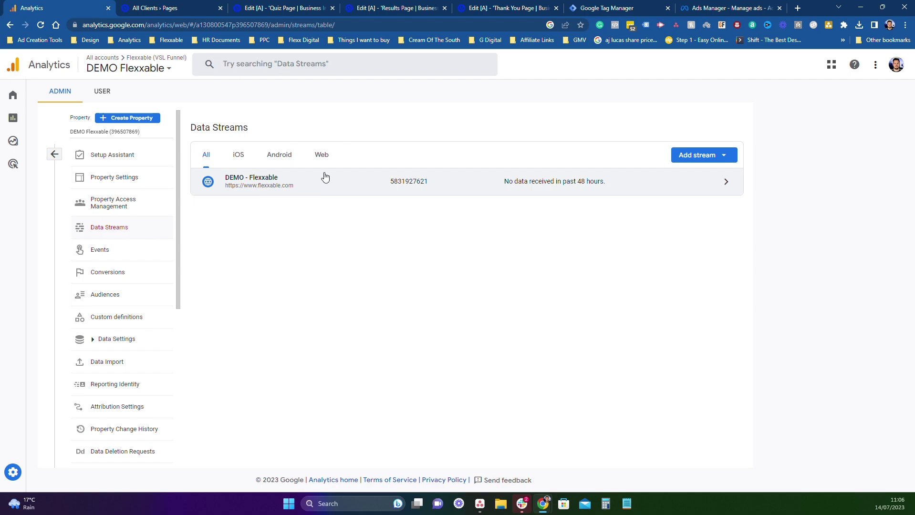
pyautogui.click(289, 188)
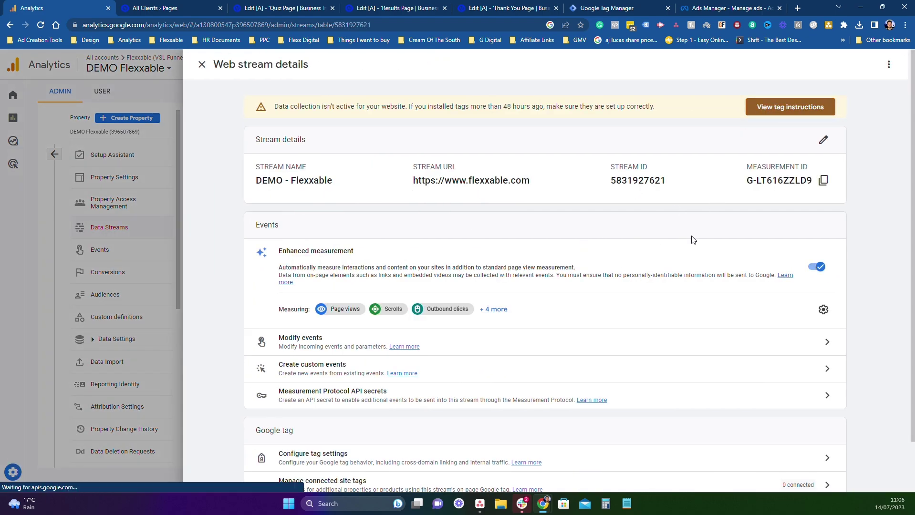
# - Review the tag installation instructions, then copy measurement ID G-LT616ZZLD9 and go to Tag Manager
pyautogui.click(791, 107)
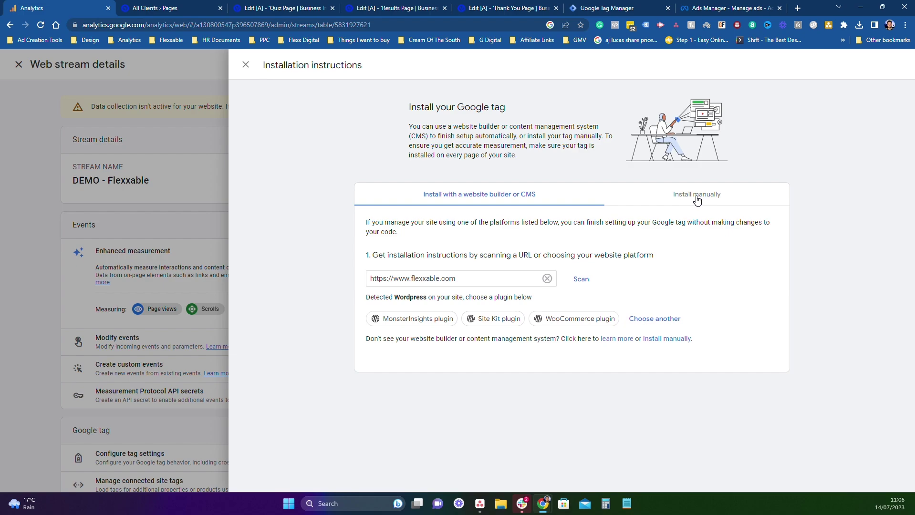
pyautogui.click(696, 197)
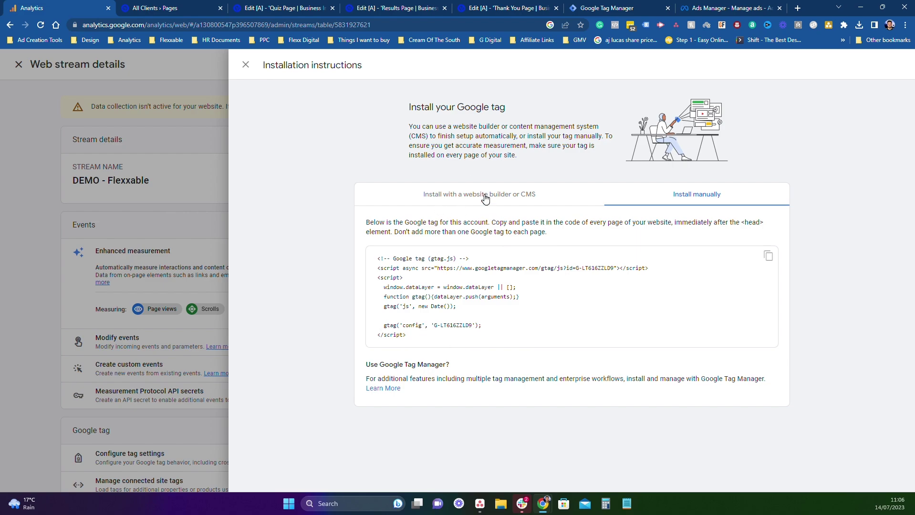
pyautogui.click(485, 200)
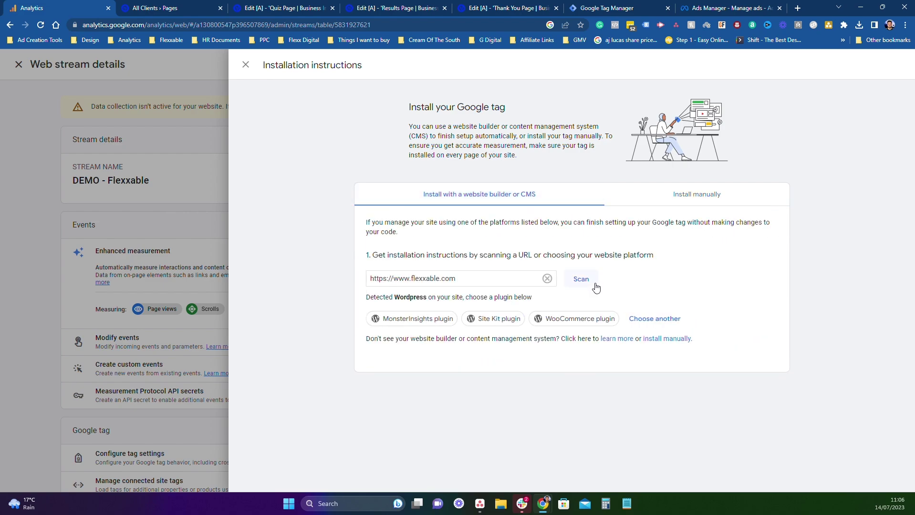
pyautogui.click(246, 65)
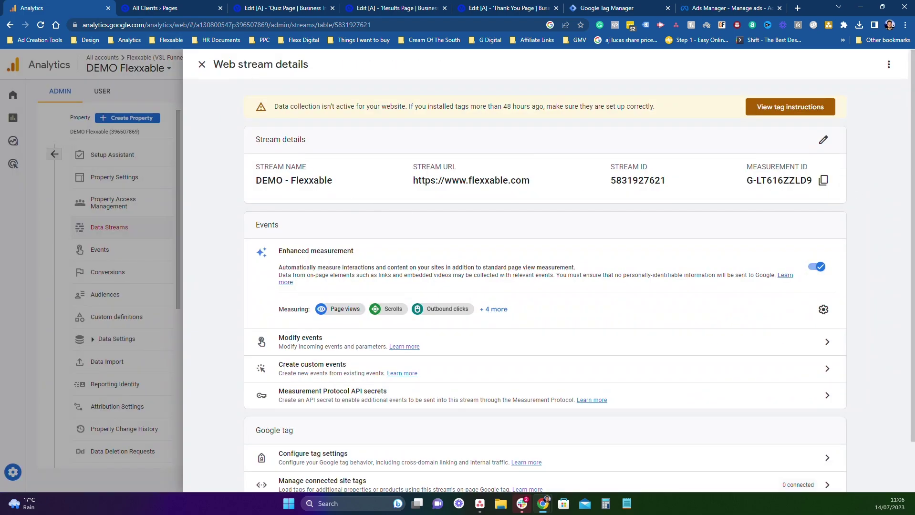
pyautogui.click(823, 181)
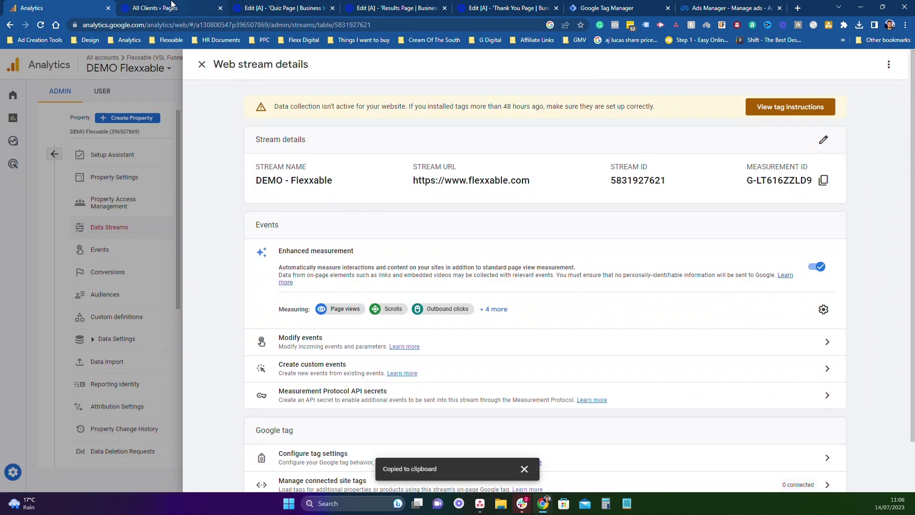
pyautogui.click(606, 8)
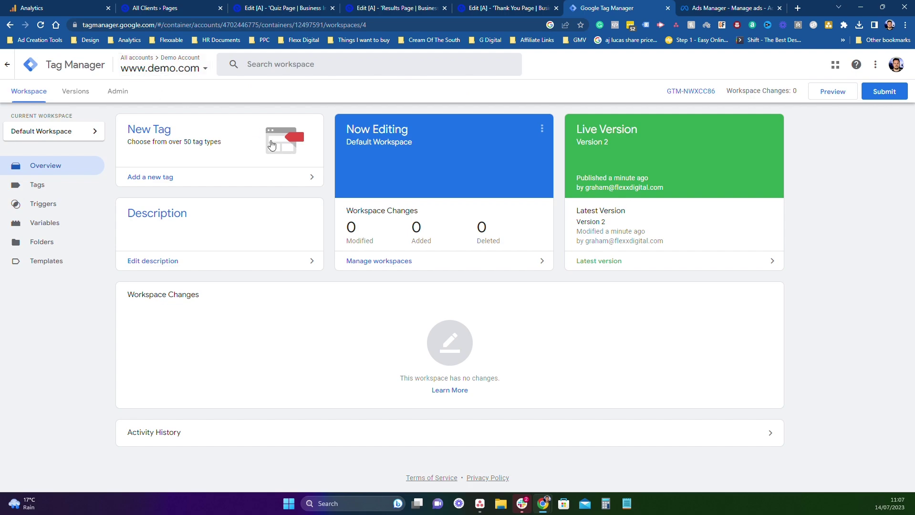
# - Start a new tag from the Tags list and name it 'GA4 - Config'
pyautogui.click(37, 185)
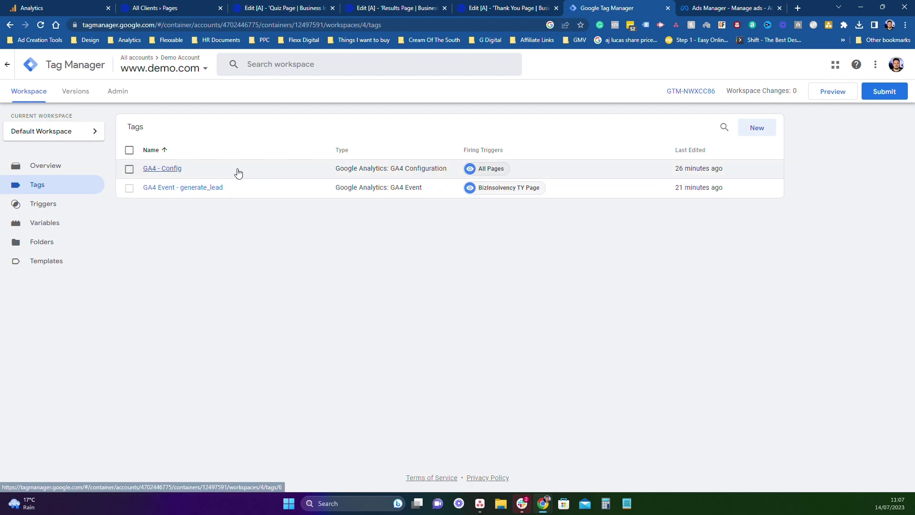
pyautogui.click(755, 130)
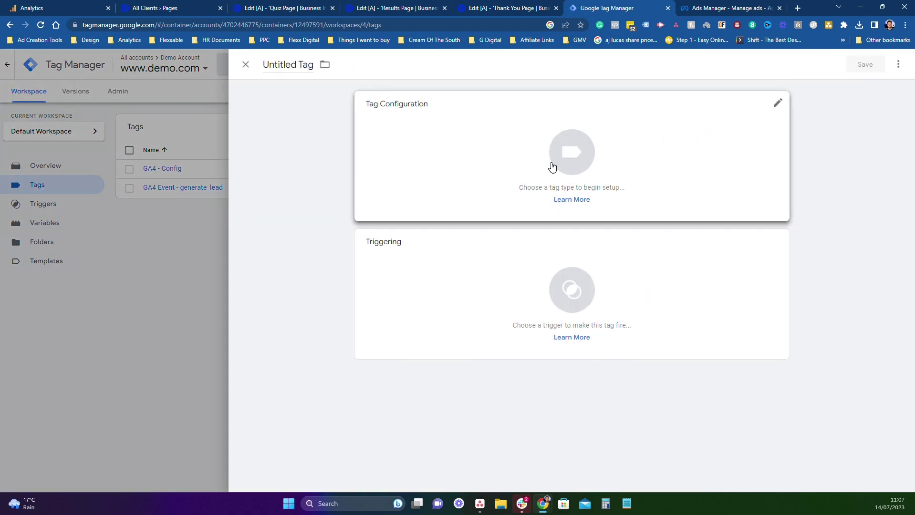
pyautogui.click(288, 65)
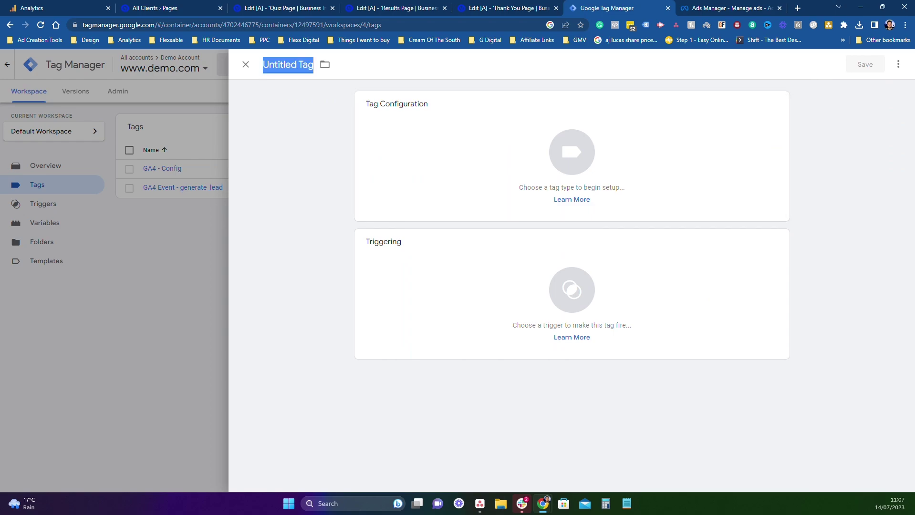
pyautogui.write('GA$')
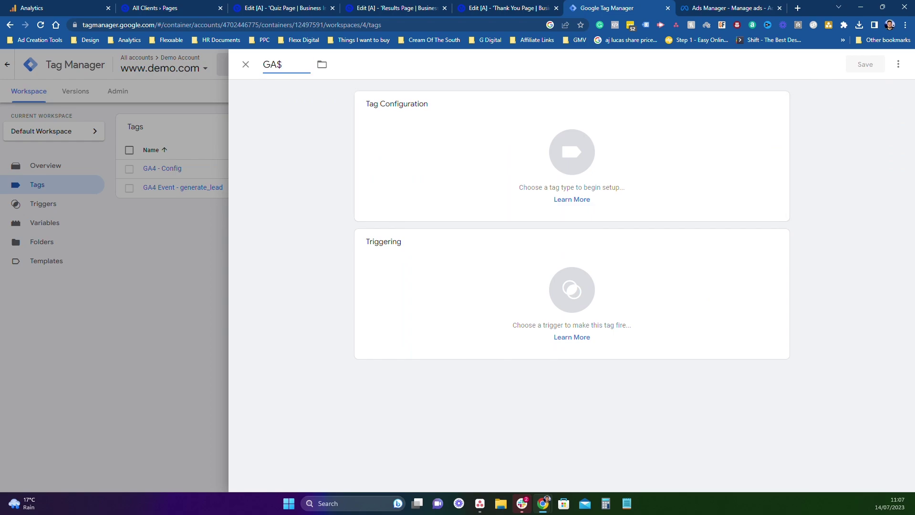
pyautogui.write(' - Config')
pyautogui.press('BackSpace')
pyautogui.write('4')
# - Make it a GA4 Configuration tag with the pasted measurement ID on All Pages, then discard it
pyautogui.click(444, 115)
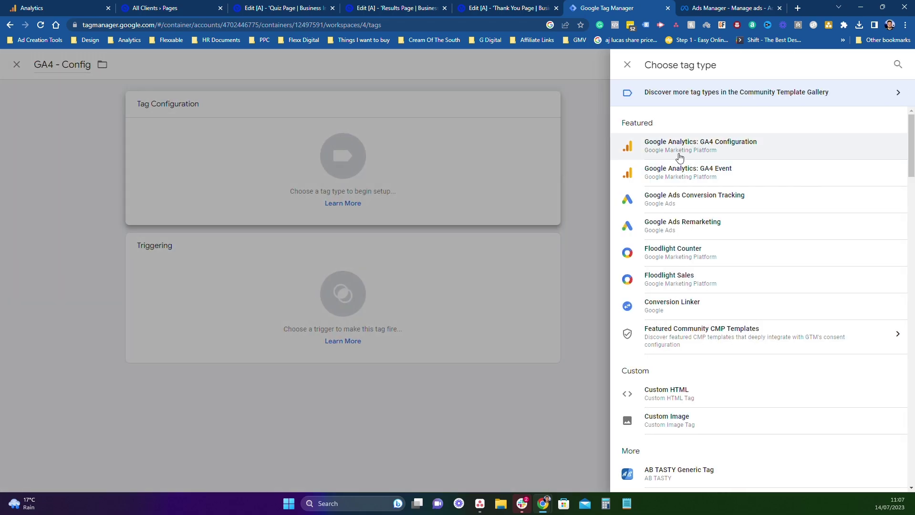
pyautogui.click(693, 144)
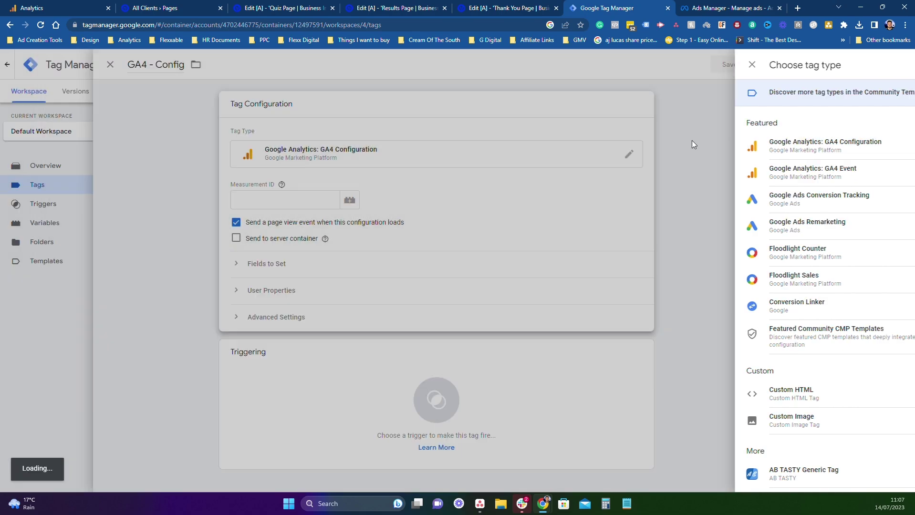
pyautogui.click(420, 200)
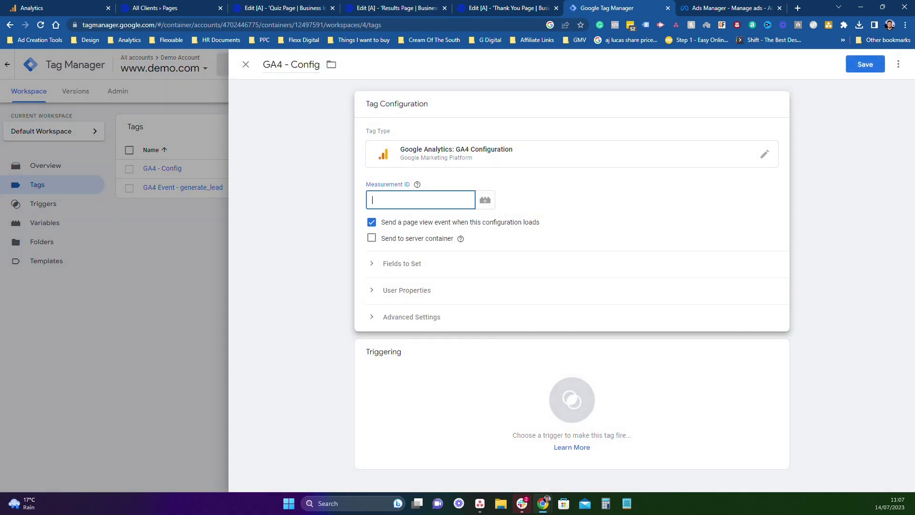
pyautogui.hotkey('ctrl', 'v')
pyautogui.click(460, 238)
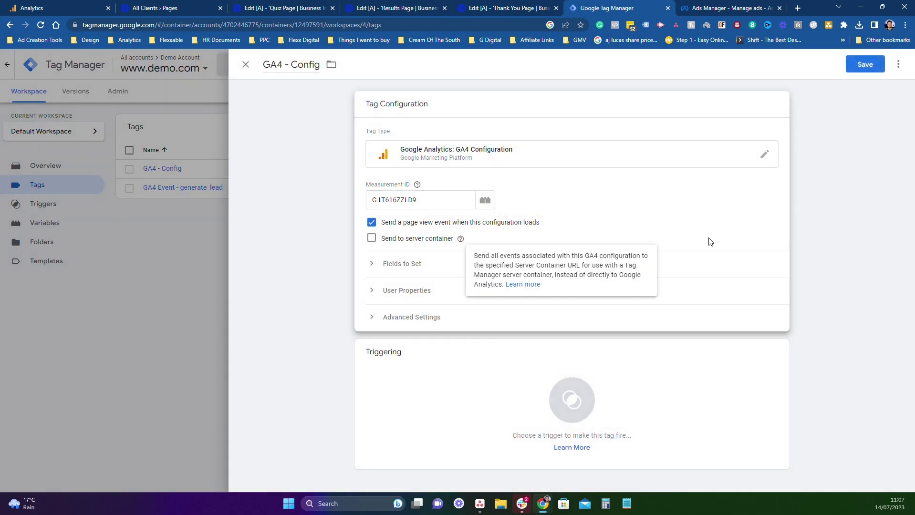
pyautogui.click(445, 405)
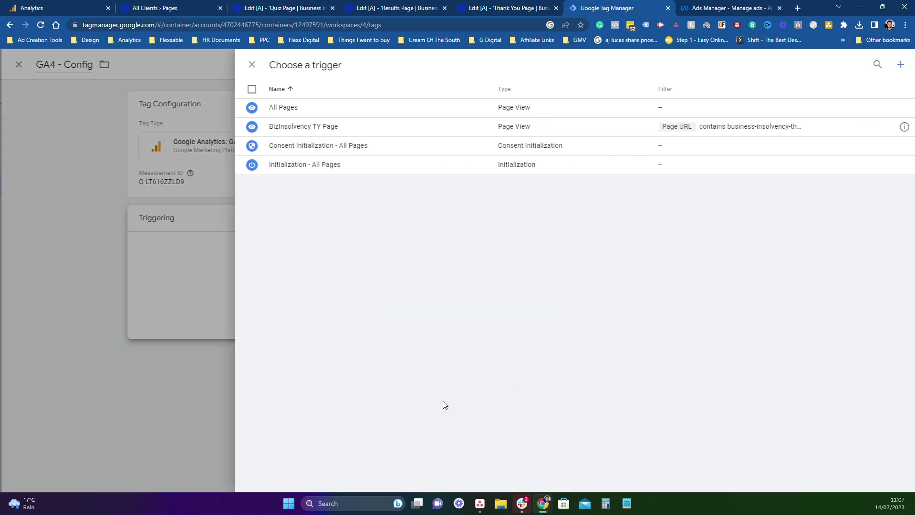
pyautogui.click(286, 108)
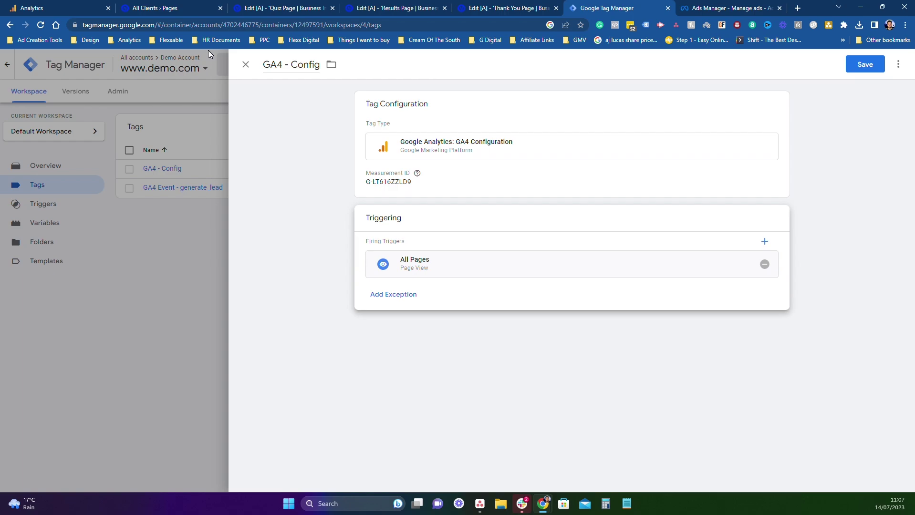
pyautogui.click(247, 67)
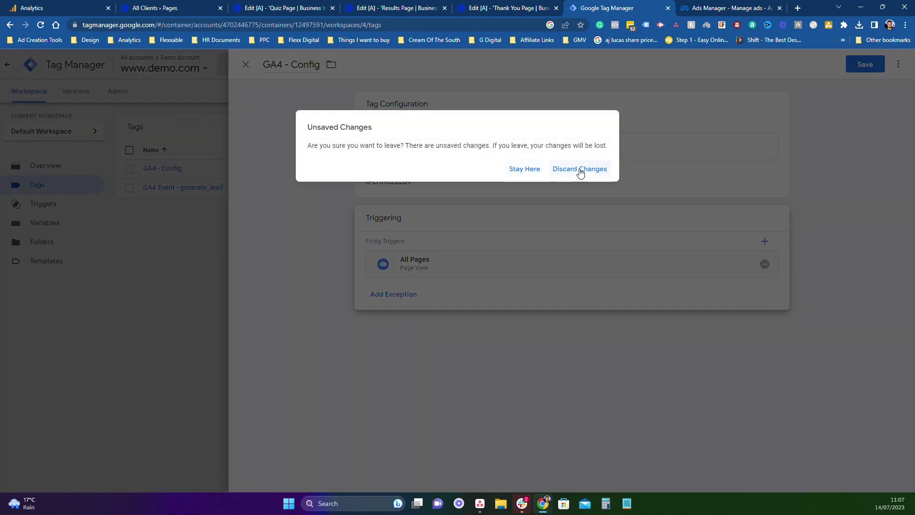
pyautogui.click(579, 170)
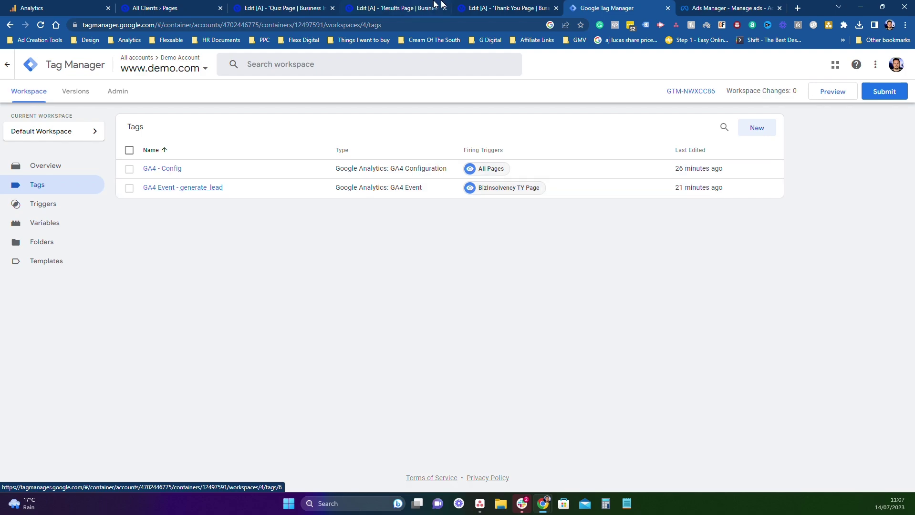
# - Check the Unbounce thank-you page editor and the Analytics stream, then return to Tag Manager
pyautogui.click(500, 8)
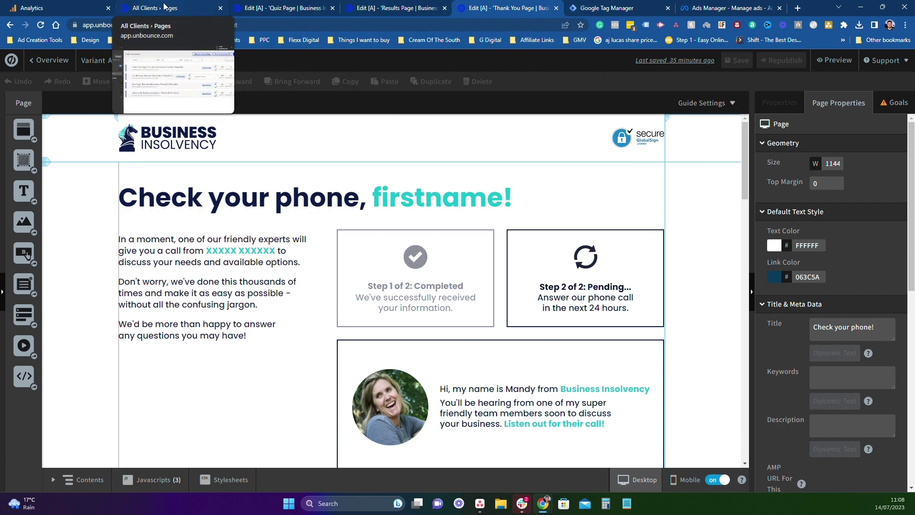
pyautogui.click(60, 6)
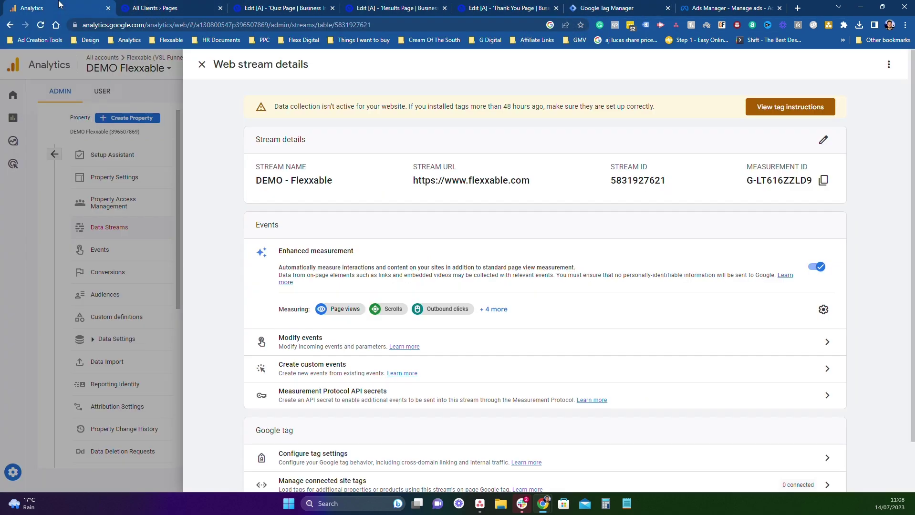
pyautogui.click(603, 5)
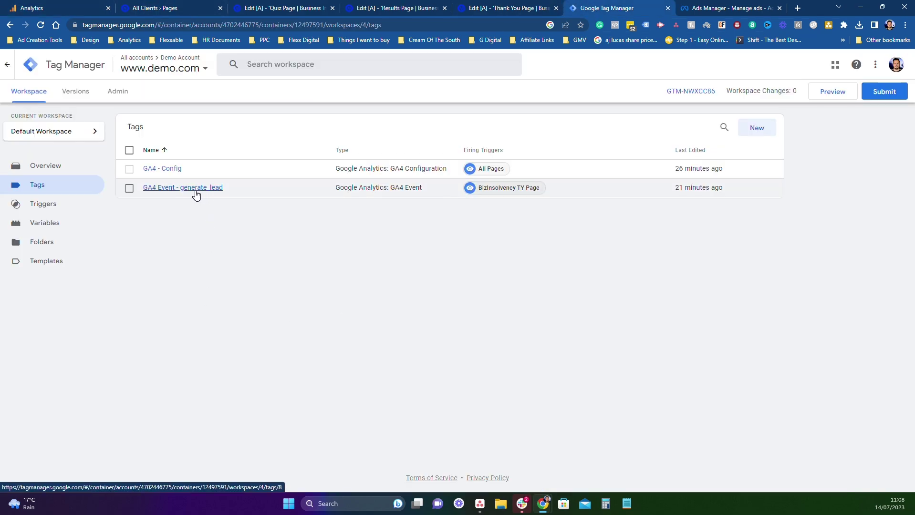
# - Abandon an empty new tag draft and bring up the GA4 Event - generate_lead tag
pyautogui.click(757, 128)
pyautogui.click(461, 133)
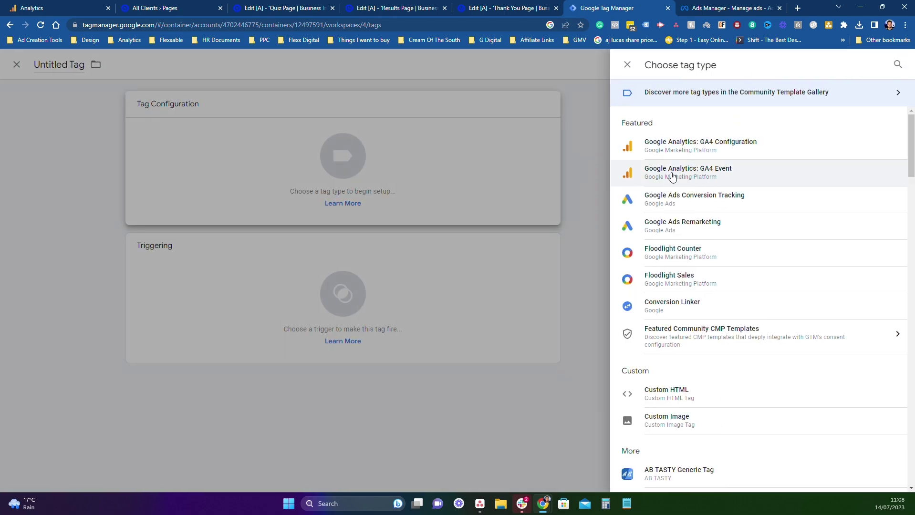
pyautogui.click(626, 65)
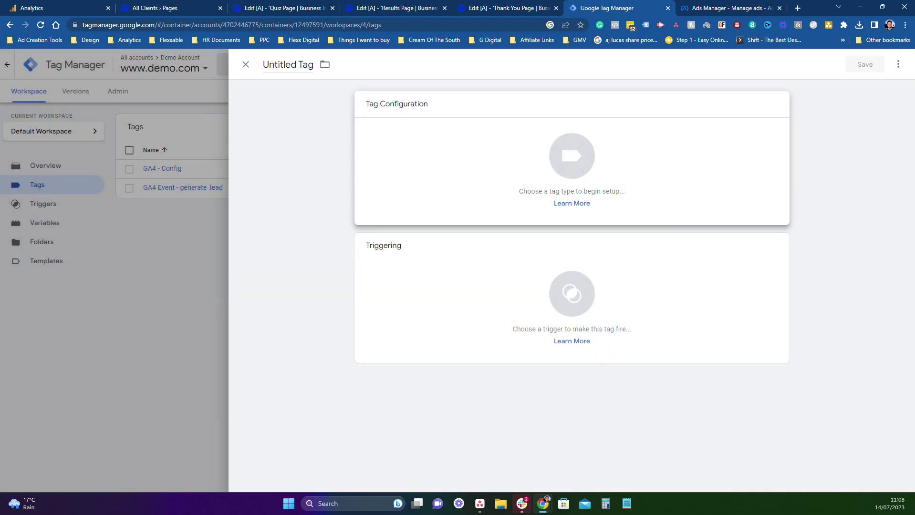
pyautogui.click(245, 66)
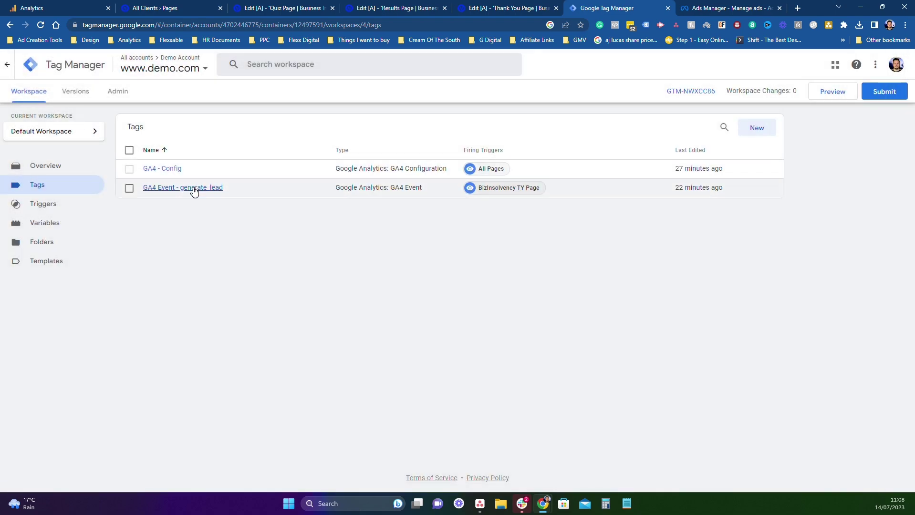
# - Edit GA4 Event - generate_lead, keeping GA4 - Config as configuration tag and Lead set to {{Page URL}}
pyautogui.click(194, 188)
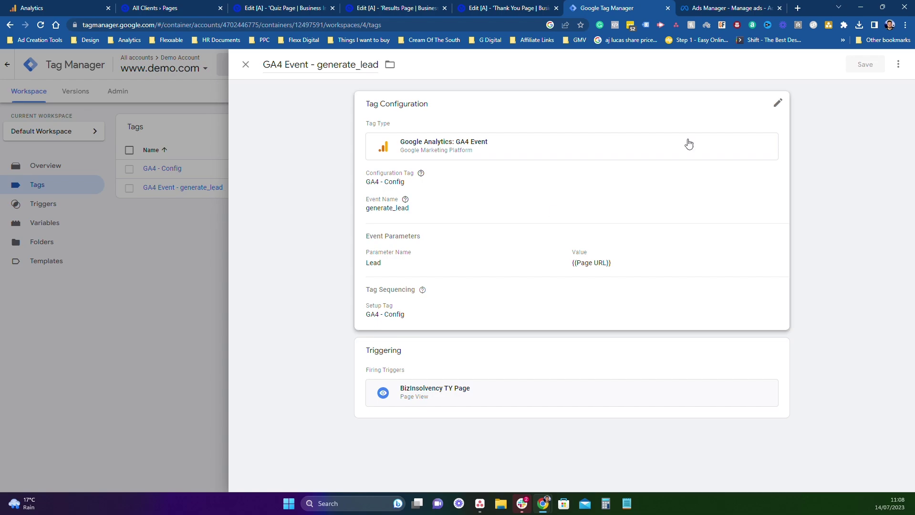
pyautogui.click(775, 181)
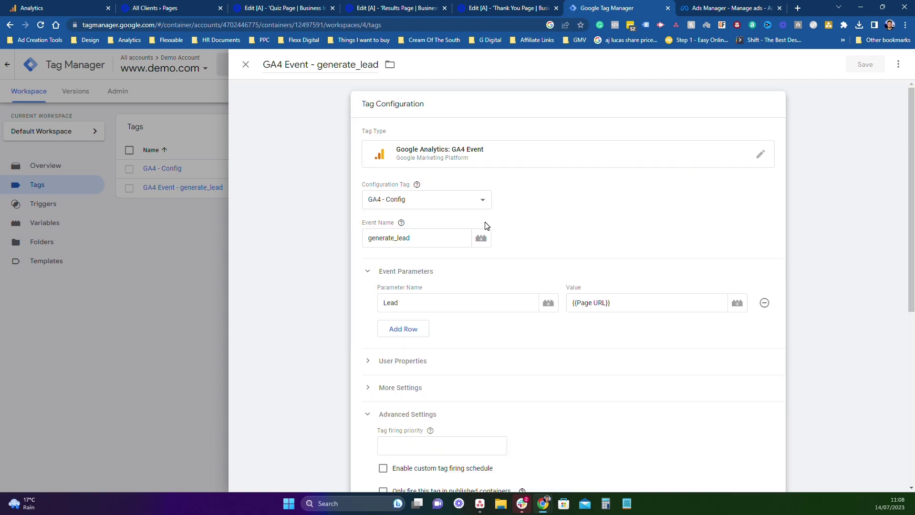
pyautogui.click(408, 204)
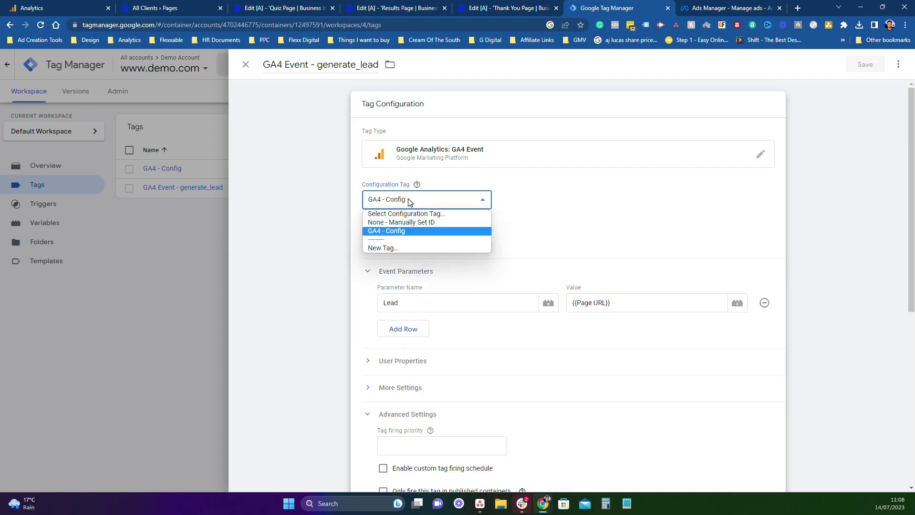
pyautogui.click(408, 232)
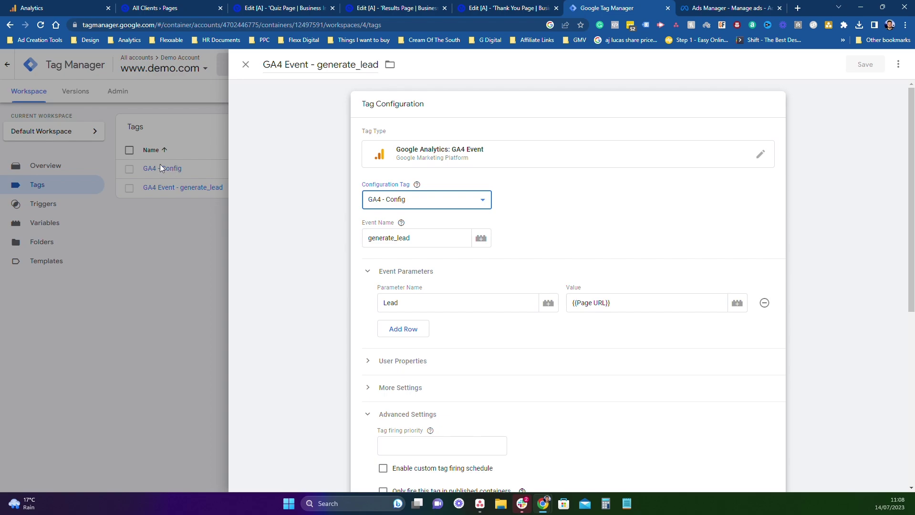
pyautogui.click(402, 223)
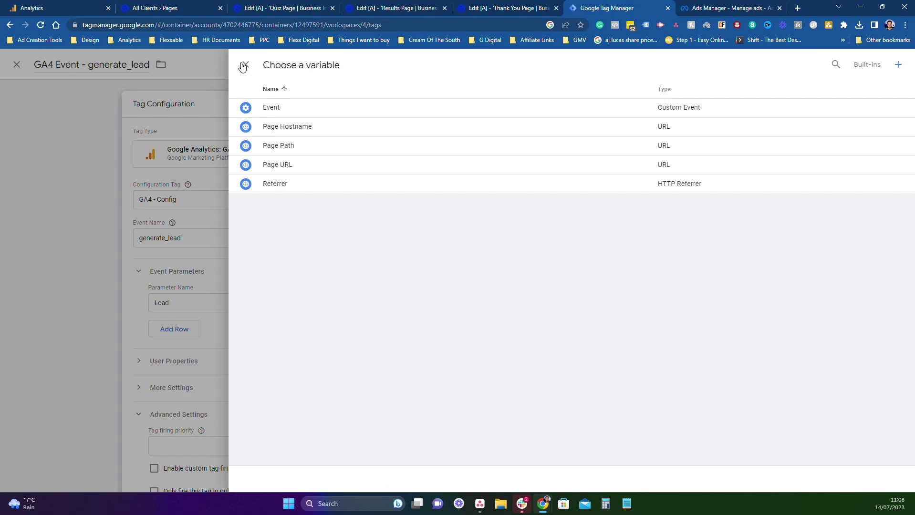
pyautogui.click(245, 65)
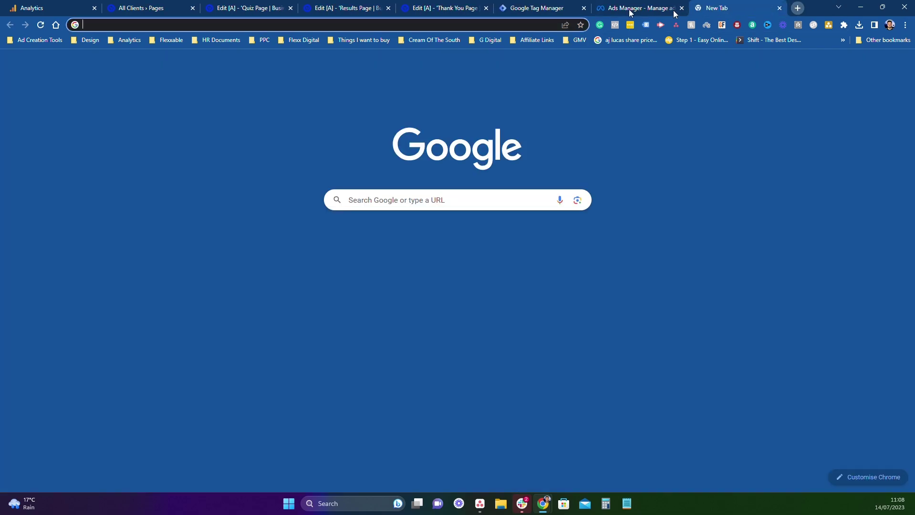
# - Search Google for 'standard events in GA4' and read the [GA4] Recommended events help article
pyautogui.click(797, 8)
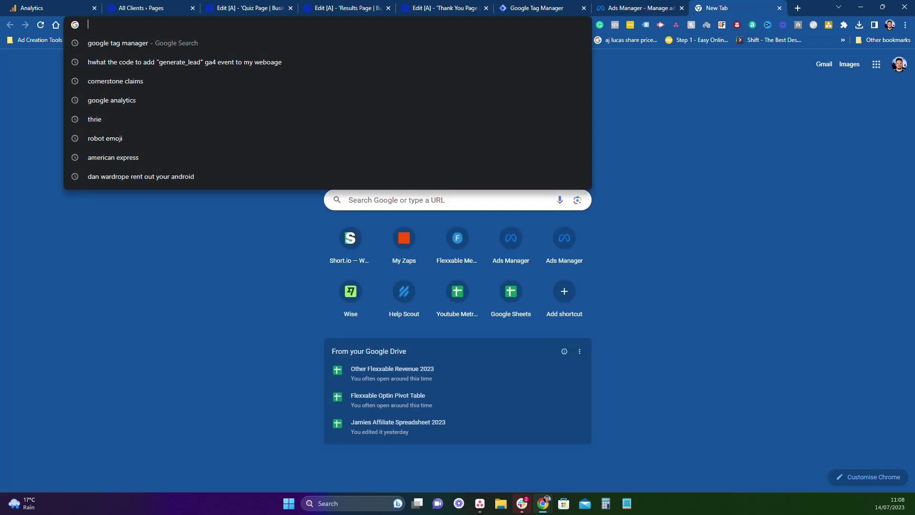
pyautogui.write('standard eve')
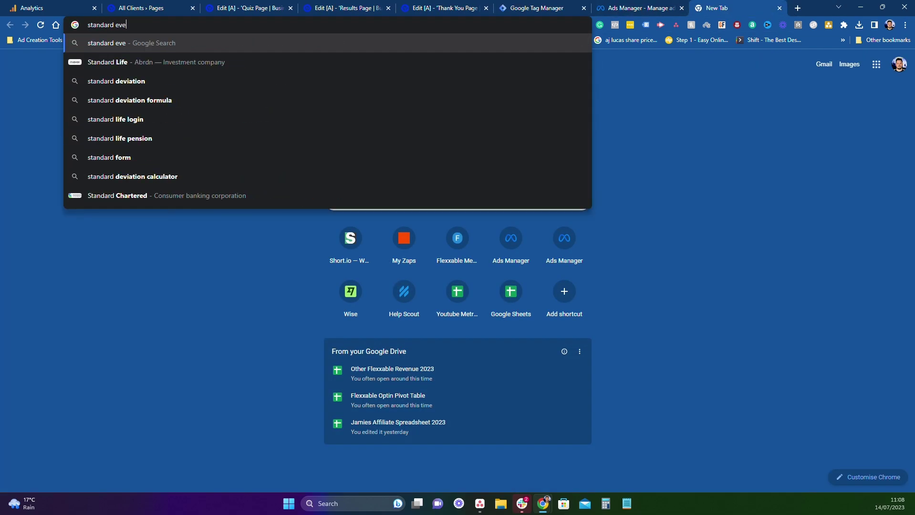
pyautogui.write('nts in GA4')
pyautogui.press('Return')
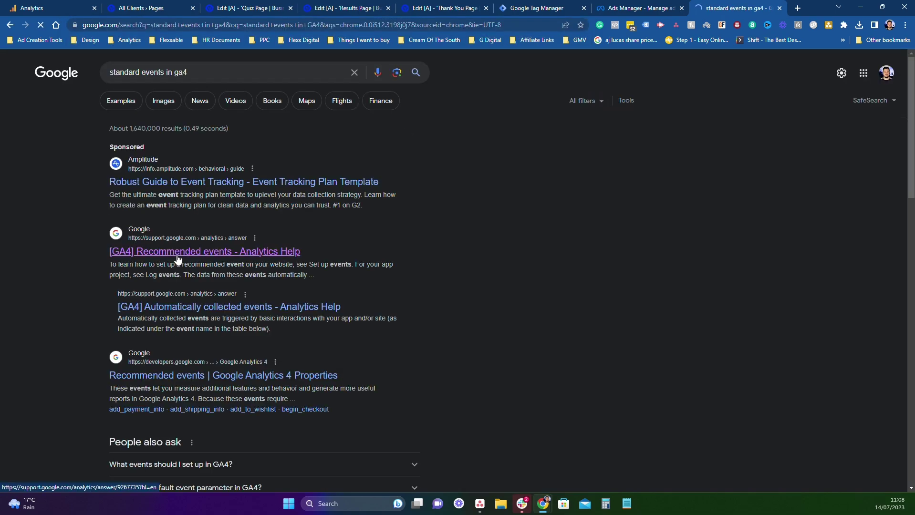
pyautogui.click(175, 255)
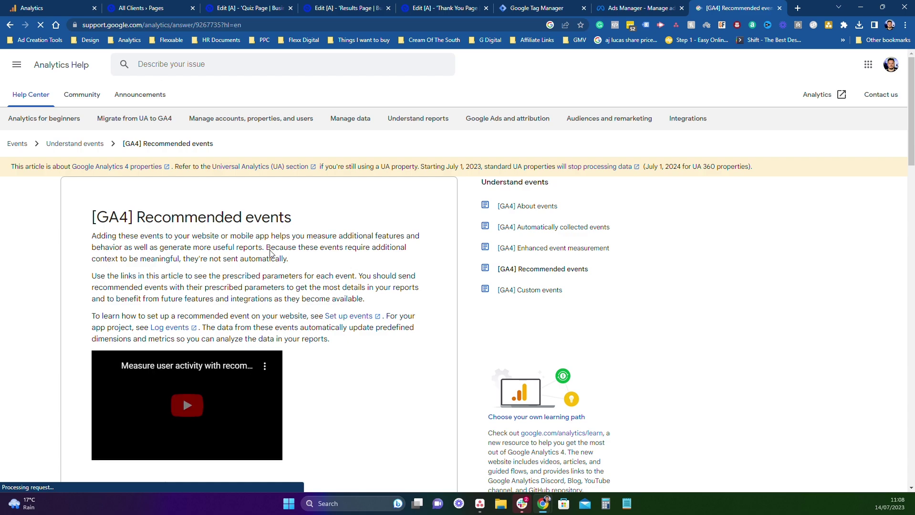
pyautogui.scroll(-7, 267, 213)
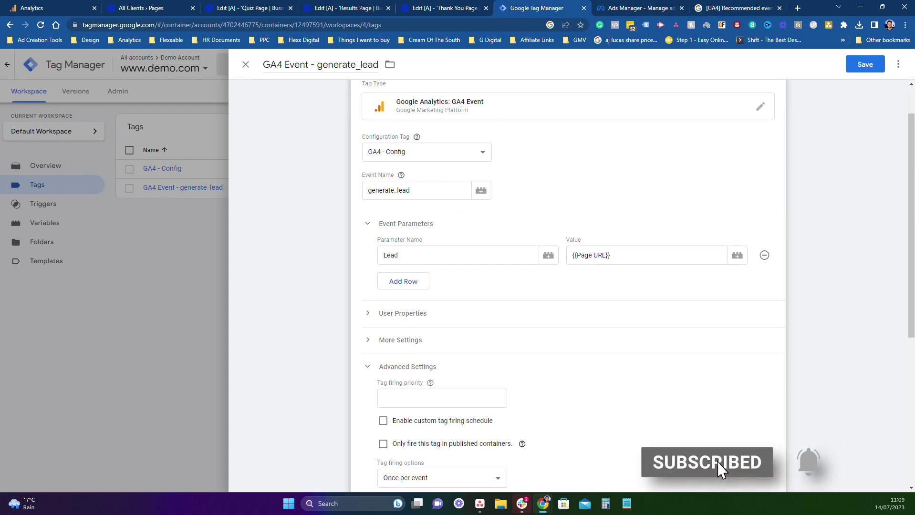
# - Scroll through the generate_lead tag's Advanced Settings, then bring up the Choose a trigger list
pyautogui.scroll(-1, 386, 236)
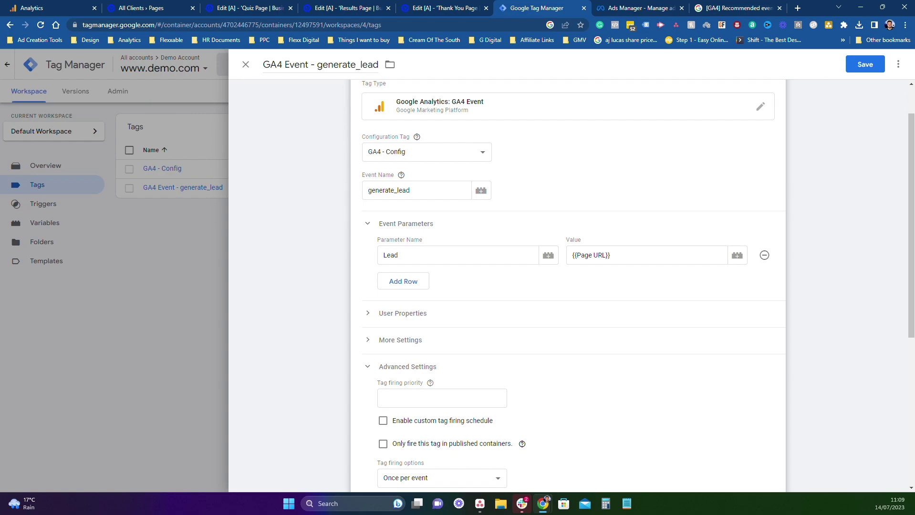
pyautogui.scroll(-1, 426, 274)
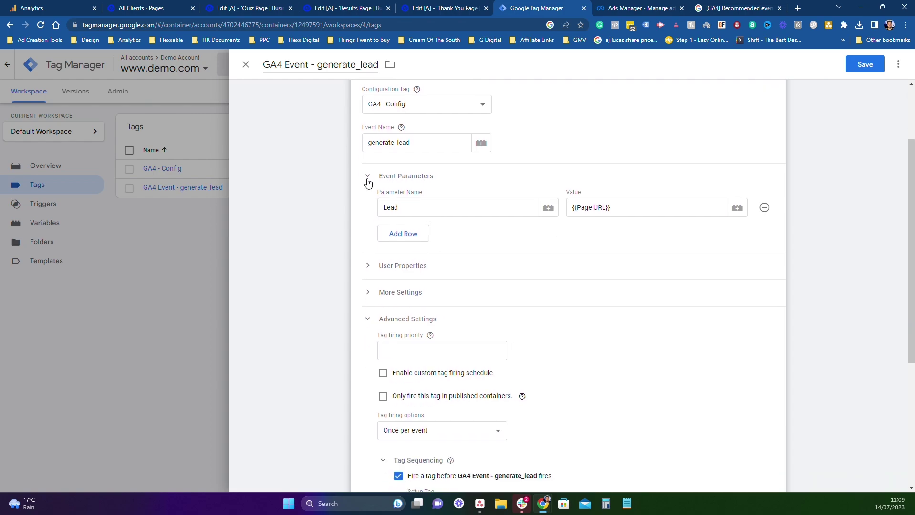
pyautogui.scroll(-3, 423, 185)
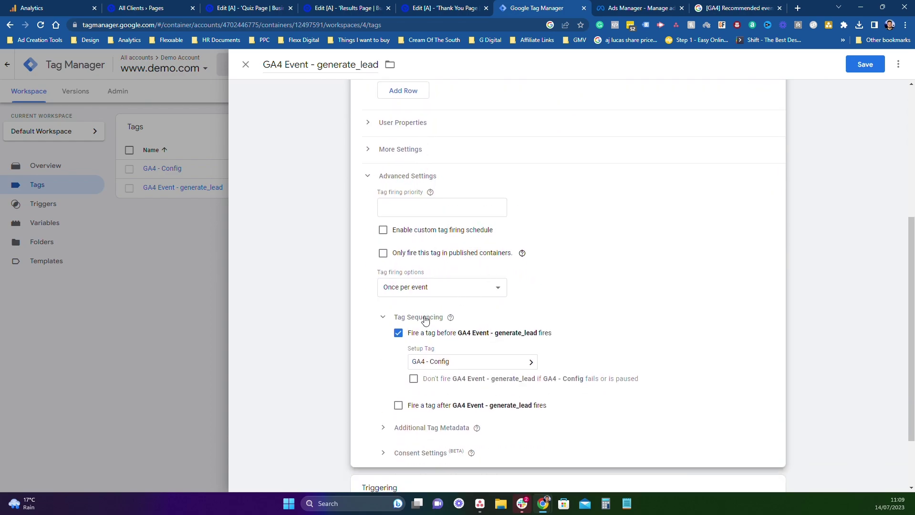
pyautogui.scroll(-1, 423, 317)
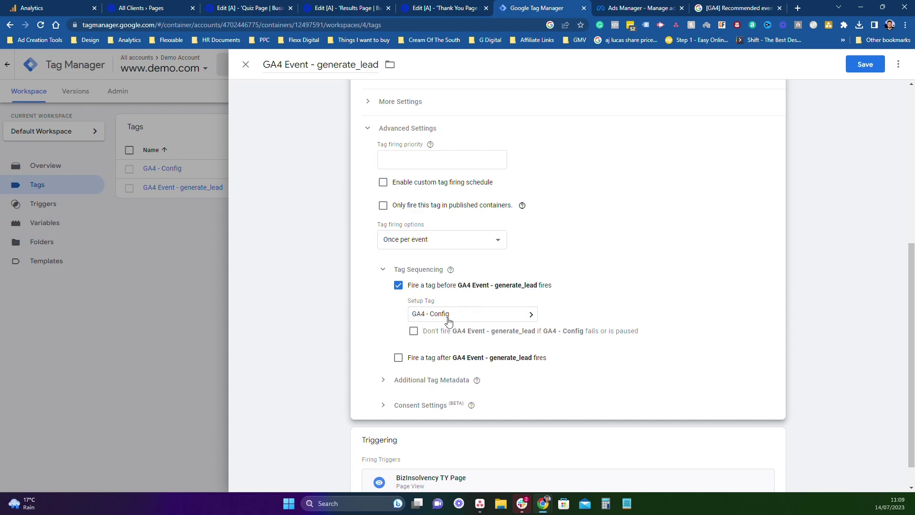
pyautogui.scroll(-1, 458, 355)
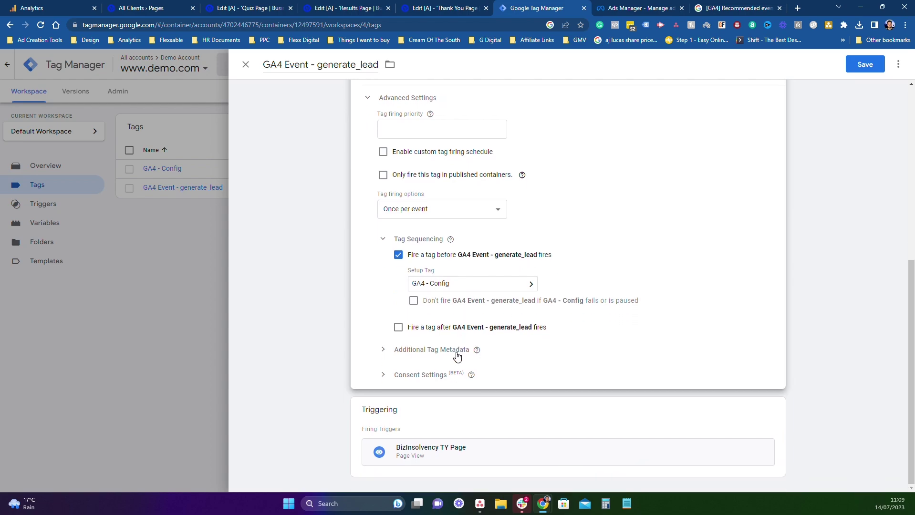
pyautogui.click(456, 425)
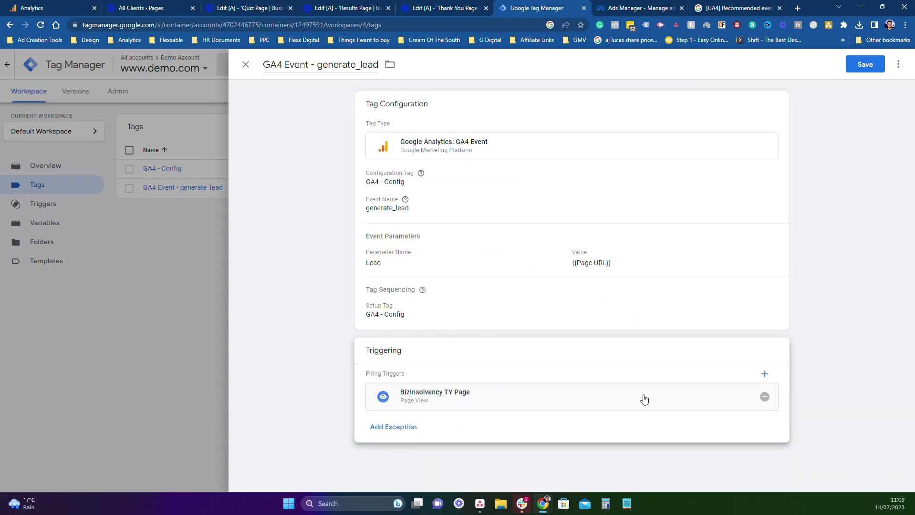
pyautogui.click(765, 374)
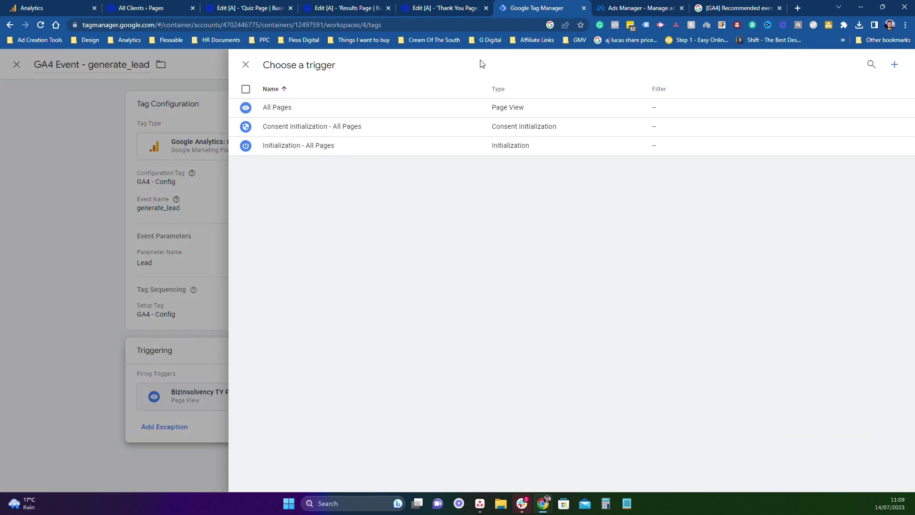
# - Draft a new Page View trigger named 'TY'
pyautogui.click(895, 66)
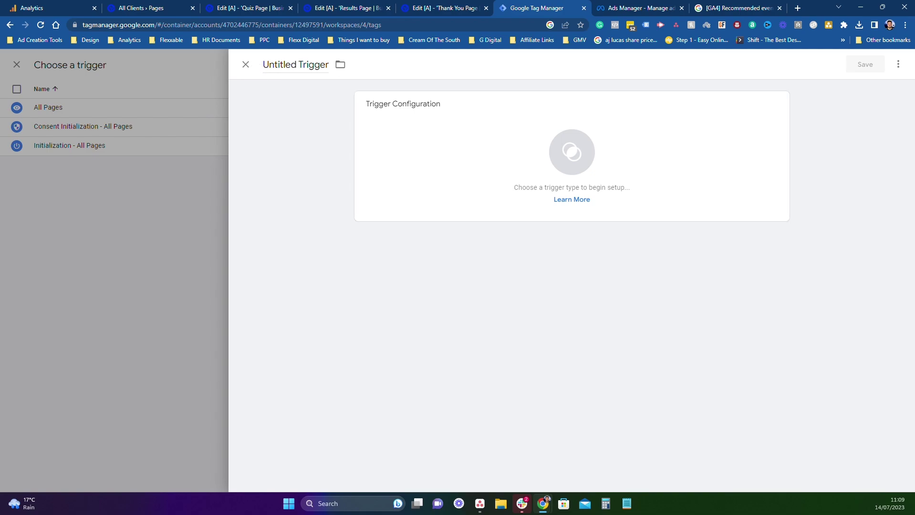
pyautogui.click(296, 65)
pyautogui.hotkey('ctrl', 'a')
pyautogui.write('TY')
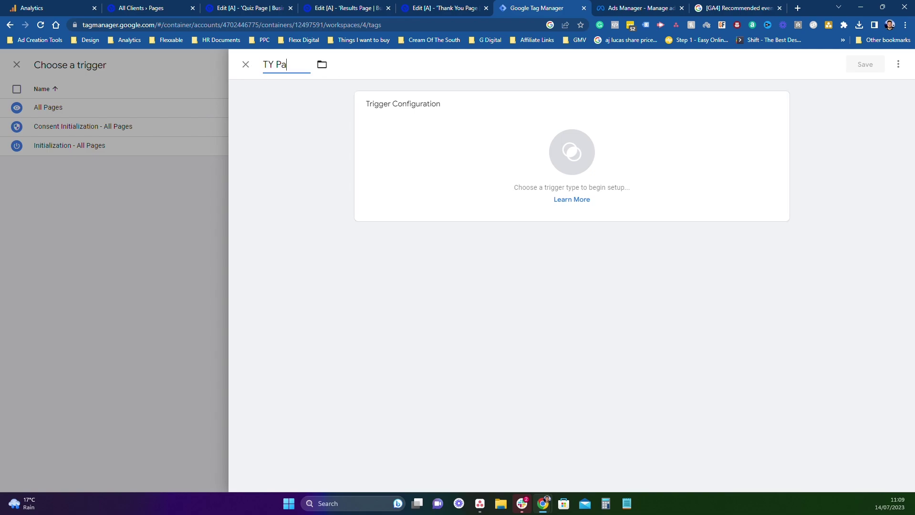
pyautogui.click(632, 203)
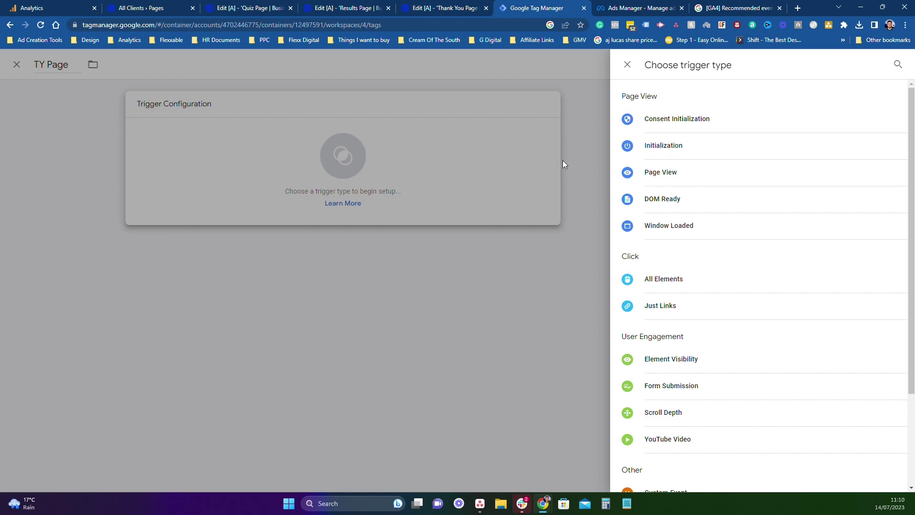
pyautogui.click(664, 174)
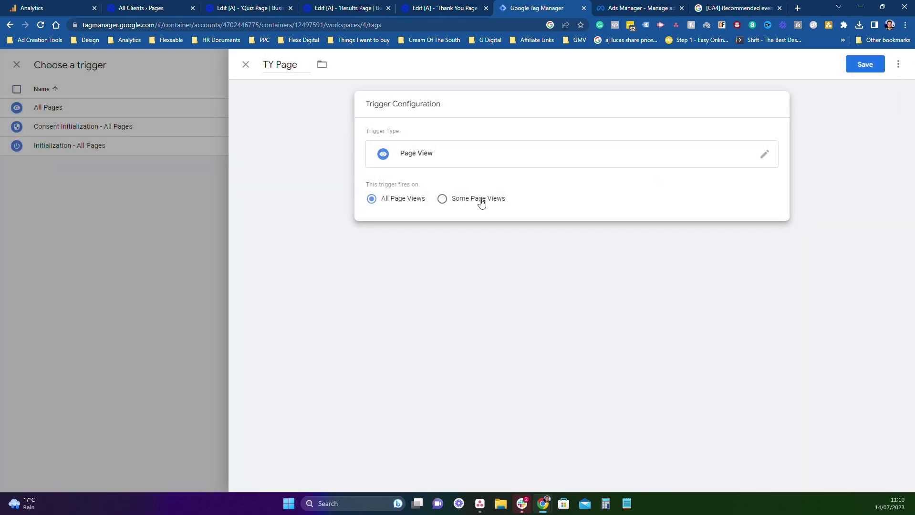
# - Limit it to some page views where Page URL contains 'than', then discard the draft
pyautogui.click(475, 203)
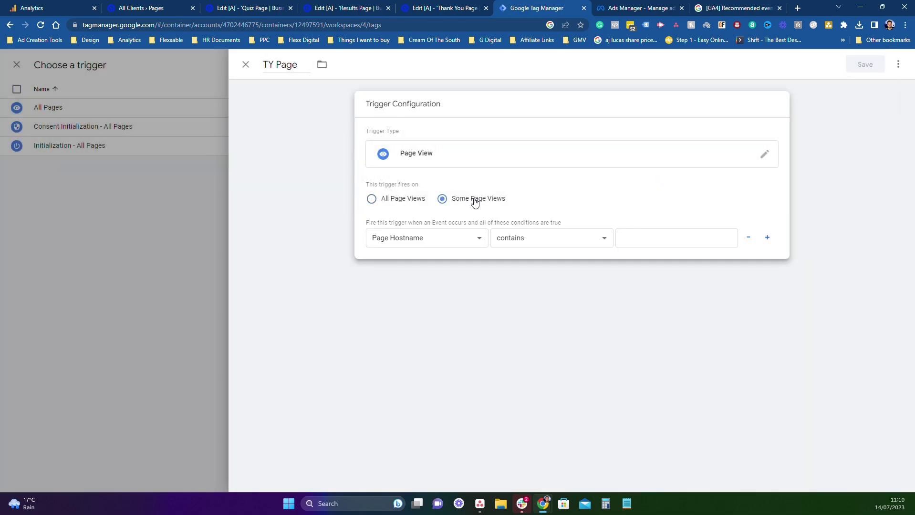
pyautogui.click(432, 242)
pyautogui.click(427, 270)
pyautogui.click(625, 238)
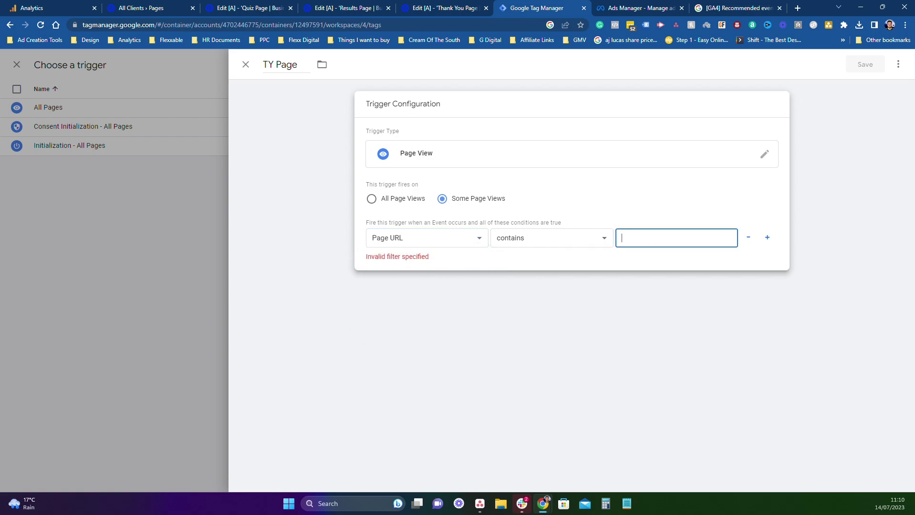
pyautogui.write('thanks')
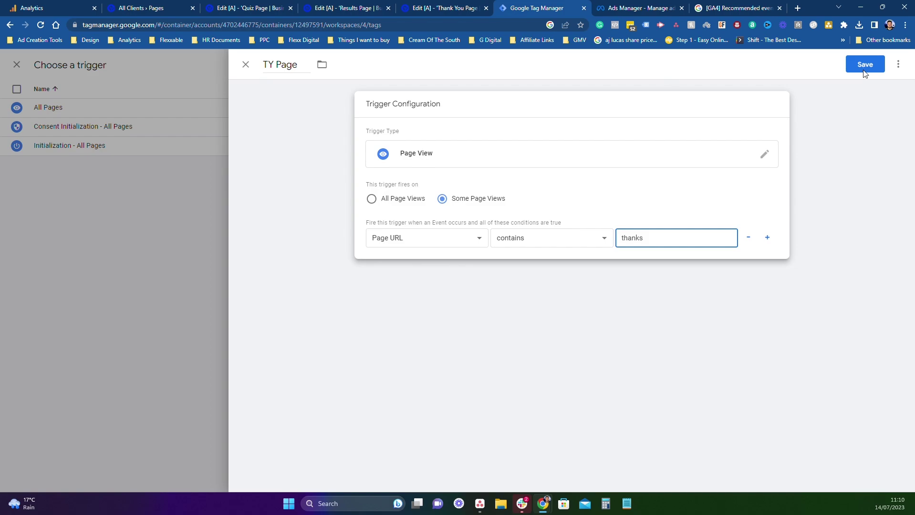
pyautogui.click(244, 65)
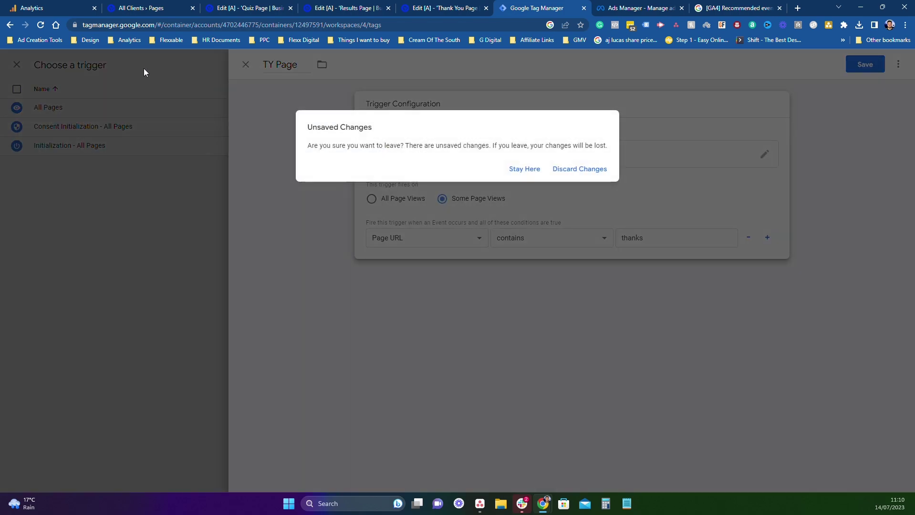
pyautogui.click(593, 171)
# - Save the generate_lead tag and publish the workspace as Version 3 without a description
pyautogui.click(245, 65)
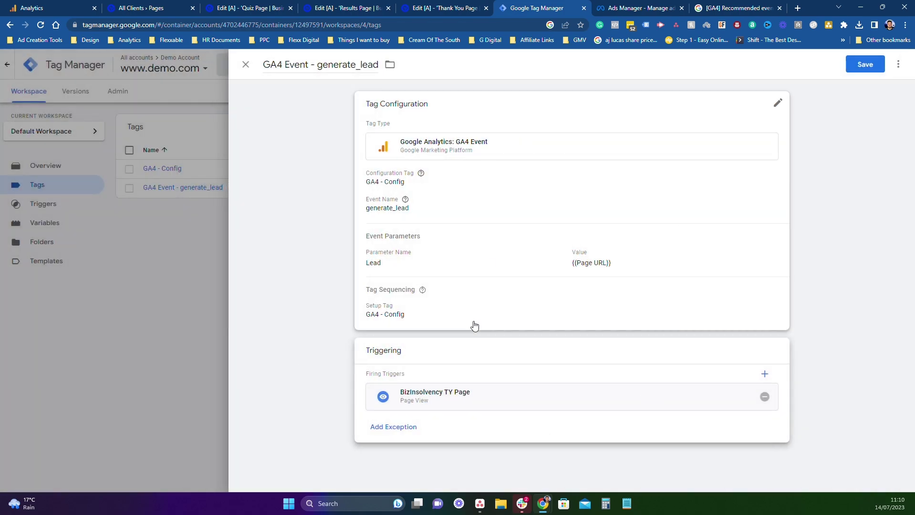
pyautogui.click(860, 56)
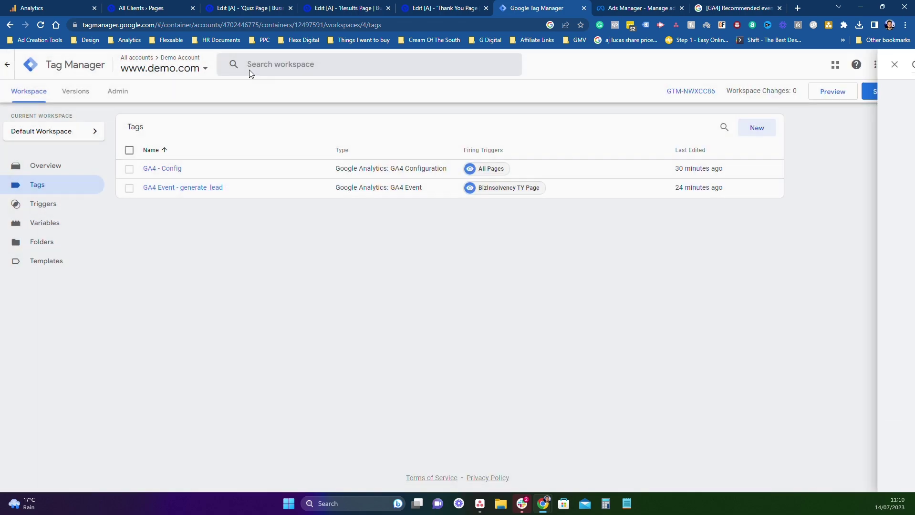
pyautogui.click(891, 90)
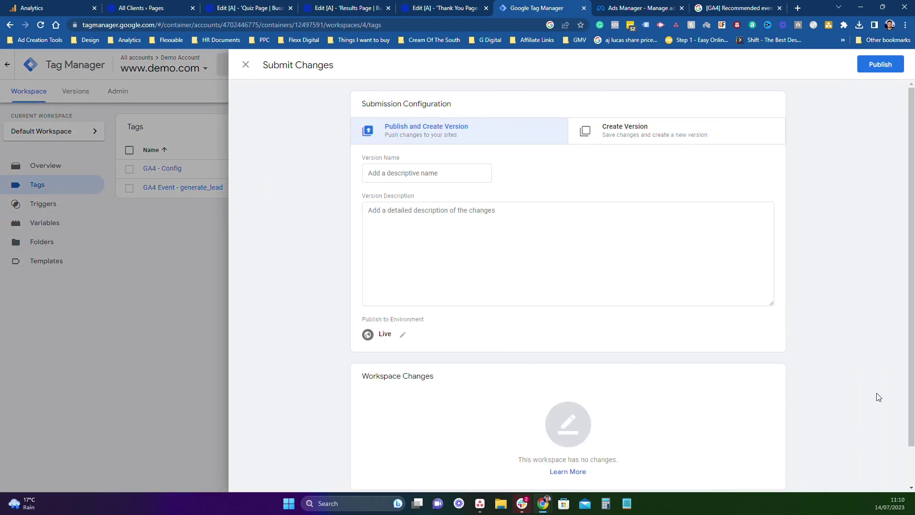
pyautogui.click(881, 64)
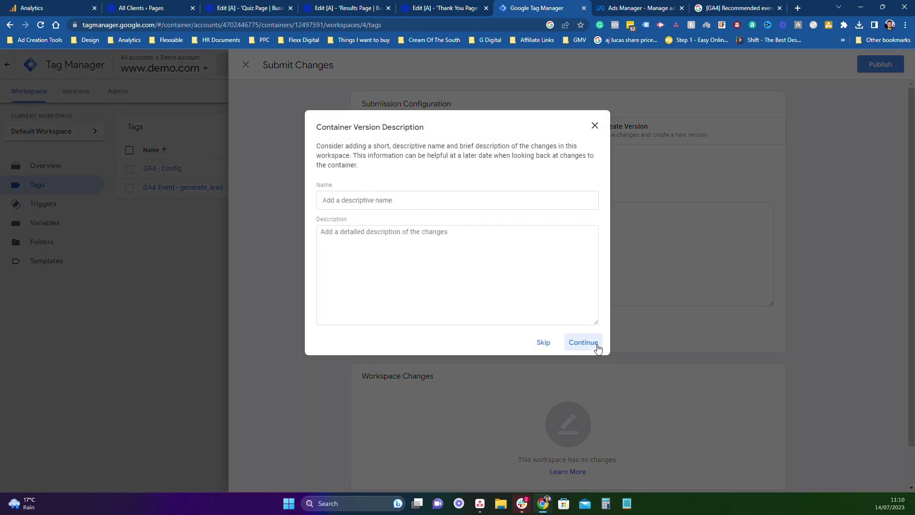
pyautogui.click(586, 342)
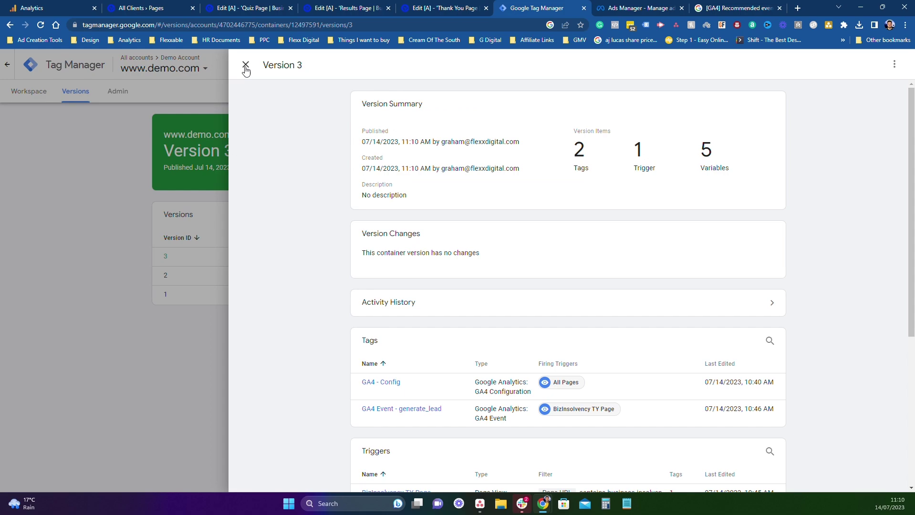
pyautogui.click(245, 65)
# - Copy the GTM-NWXCC86 container's head installation snippet from the workspace overview
pyautogui.click(14, 96)
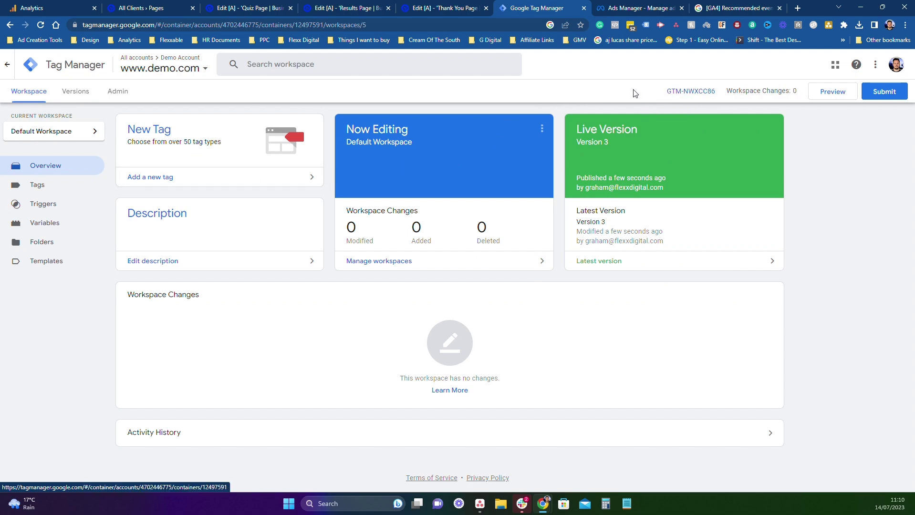
pyautogui.click(695, 93)
pyautogui.click(598, 178)
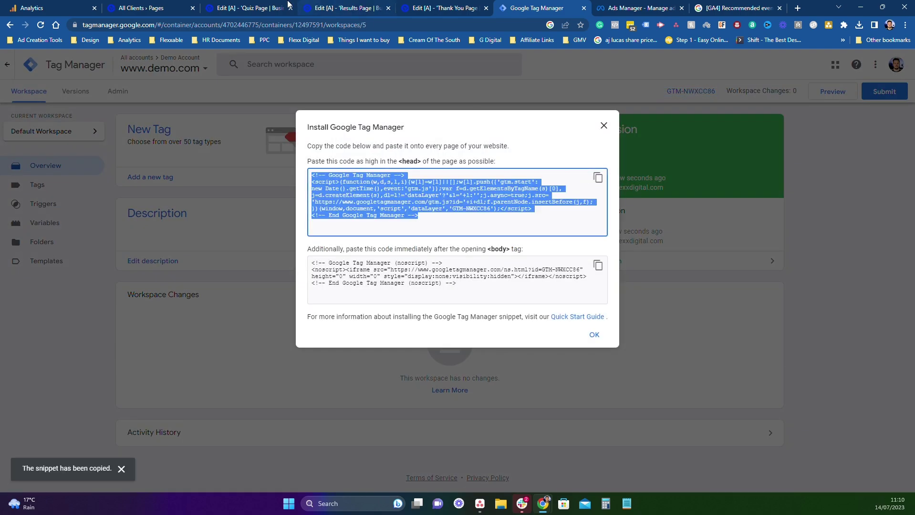
pyautogui.click(286, 7)
# - Add a GTM Head script placed in the Head containing the pasted Tag Manager head snippet
pyautogui.click(154, 479)
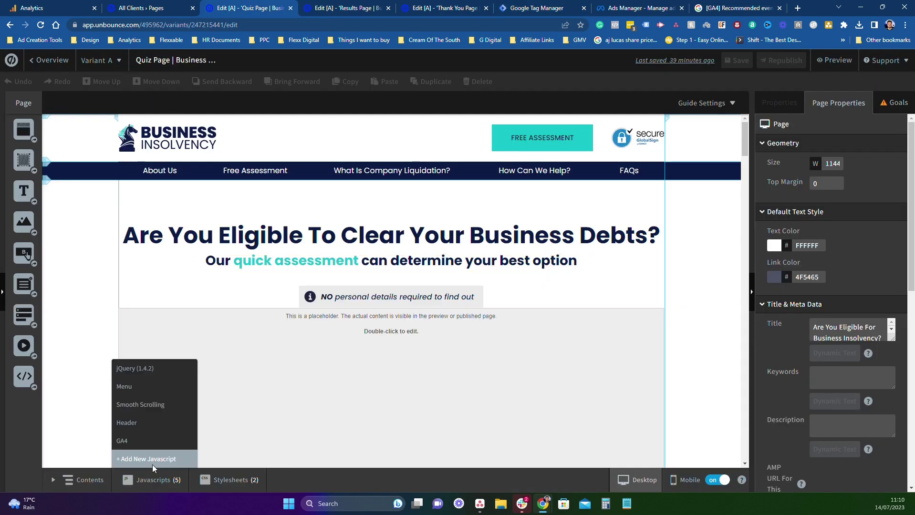
pyautogui.click(153, 460)
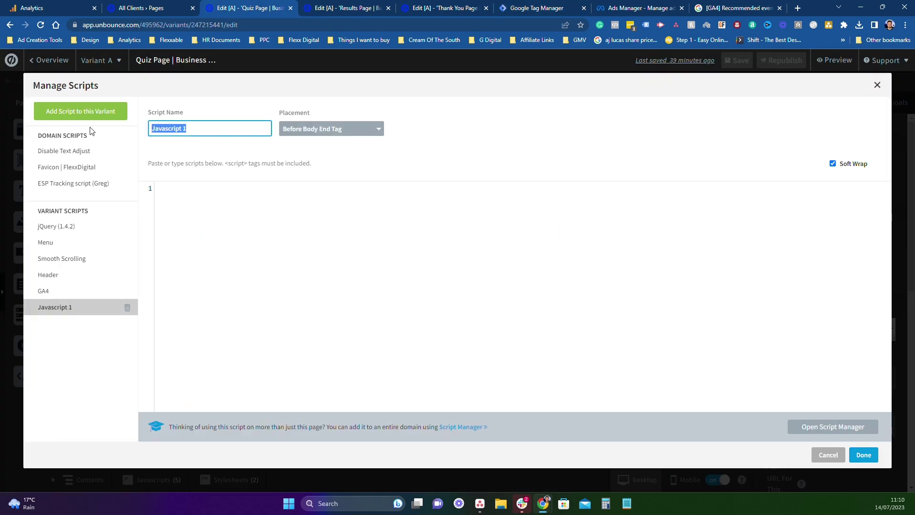
pyautogui.write('GTM Head')
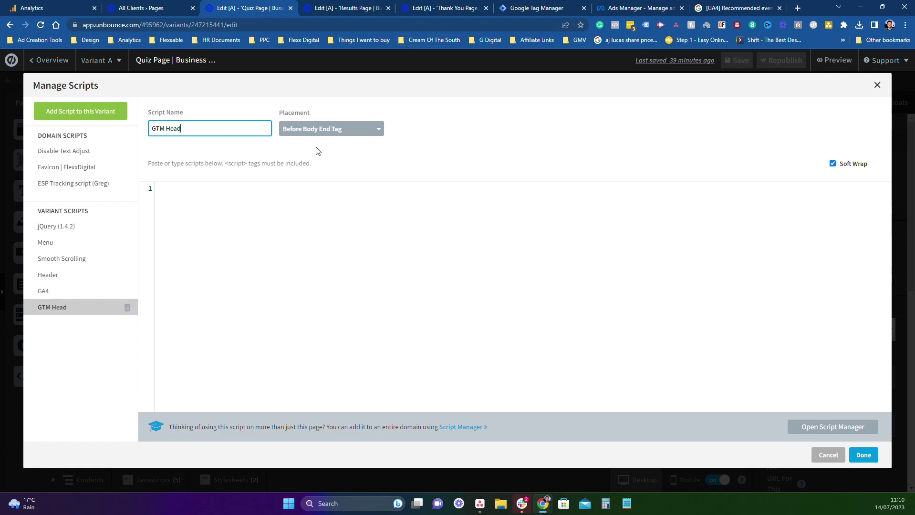
pyautogui.click(330, 129)
pyautogui.click(306, 176)
pyautogui.click(192, 184)
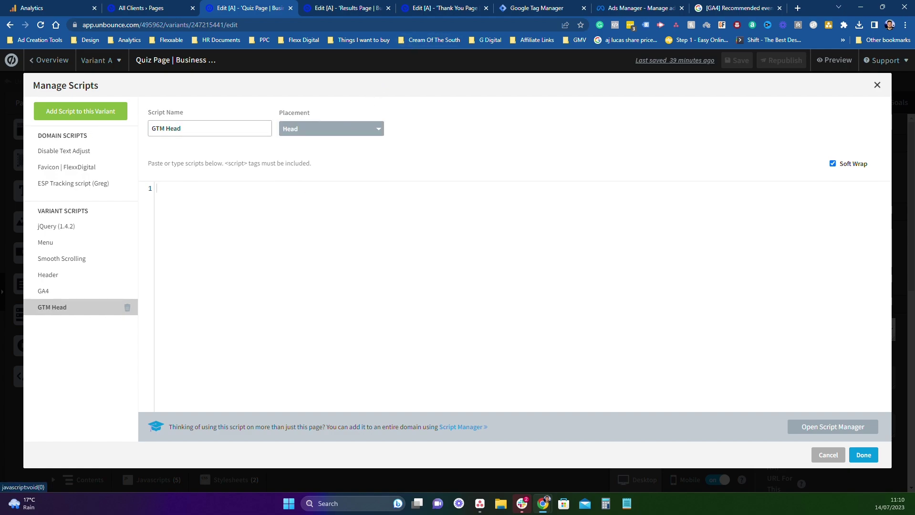
pyautogui.hotkey('ctrl', 'v')
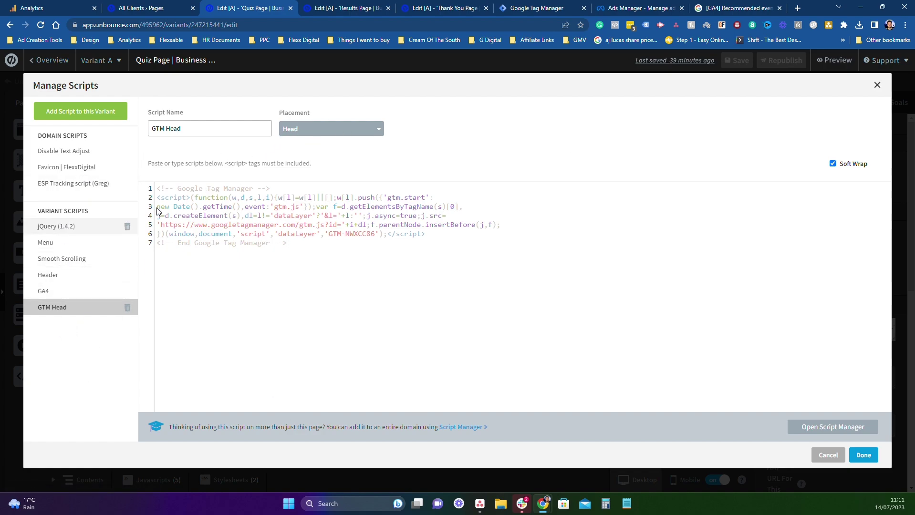
# - Add a GTM Body script before the body end tag containing the Tag Manager noscript snippet
pyautogui.click(90, 116)
pyautogui.rightClick(89, 116)
pyautogui.click(315, 209)
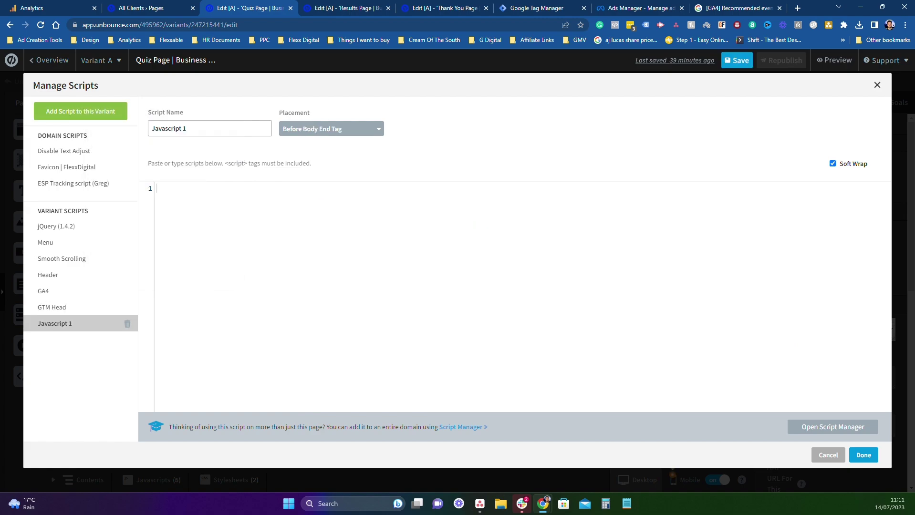
pyautogui.write('GTM Body')
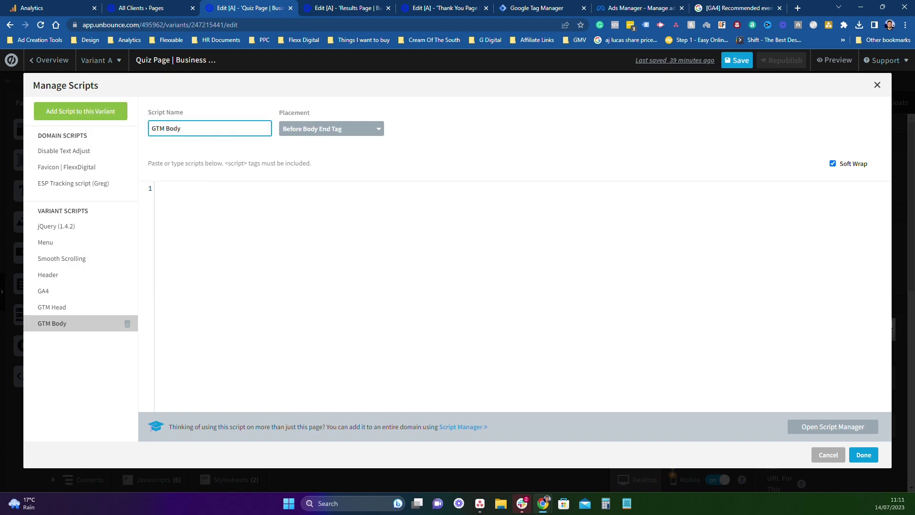
pyautogui.click(326, 130)
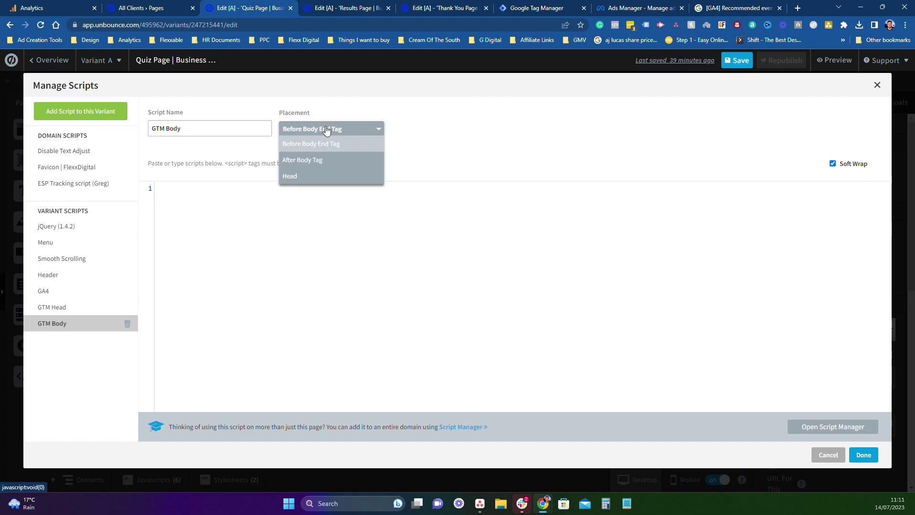
pyautogui.click(322, 136)
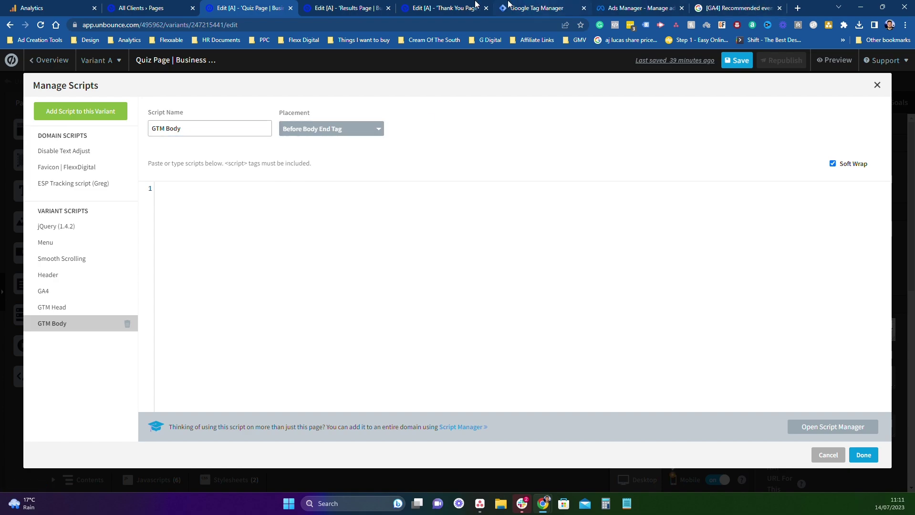
pyautogui.click(537, 8)
pyautogui.click(598, 266)
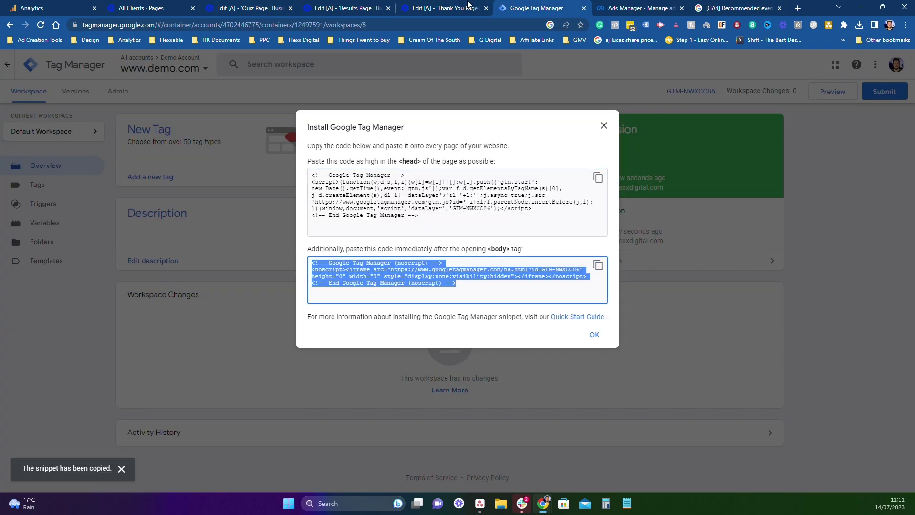
pyautogui.click(248, 8)
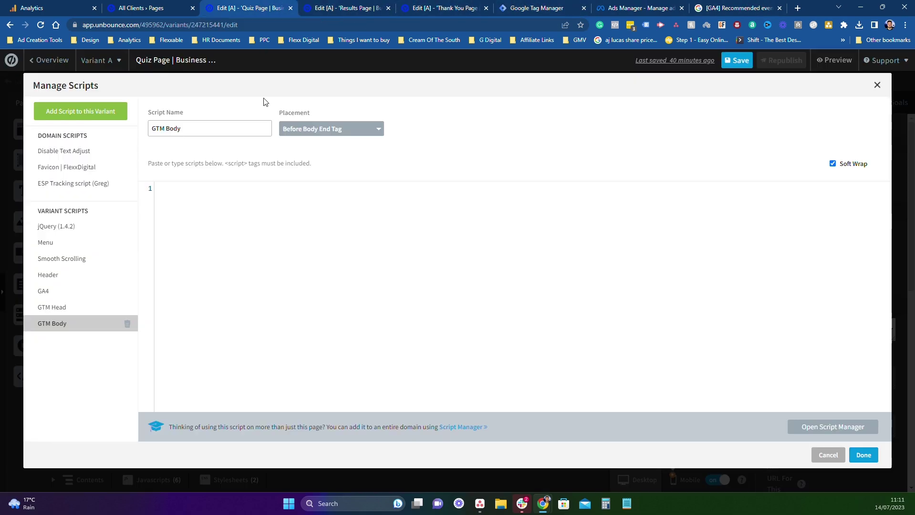
pyautogui.click(248, 297)
pyautogui.hotkey('ctrl', 'v')
# - Finish editing scripts, then save and republish the Quiz Page and acknowledge it is live
pyautogui.click(863, 456)
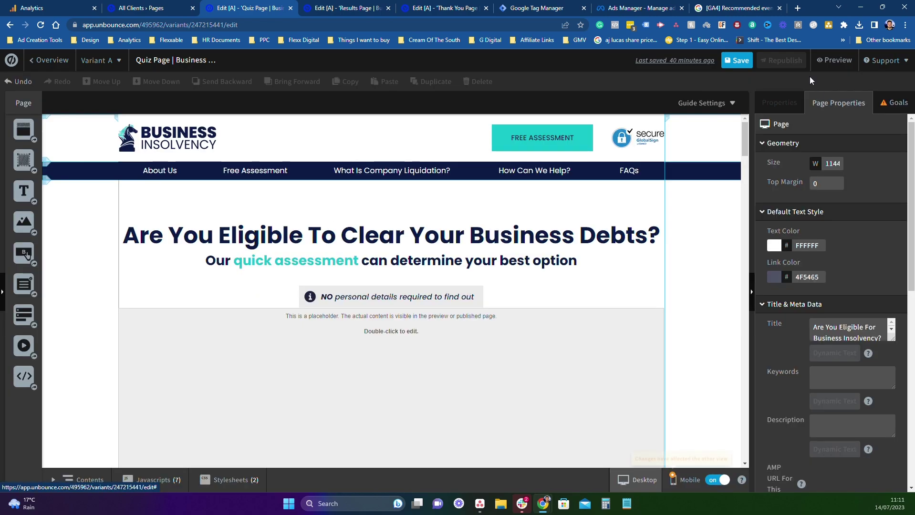
pyautogui.click(738, 66)
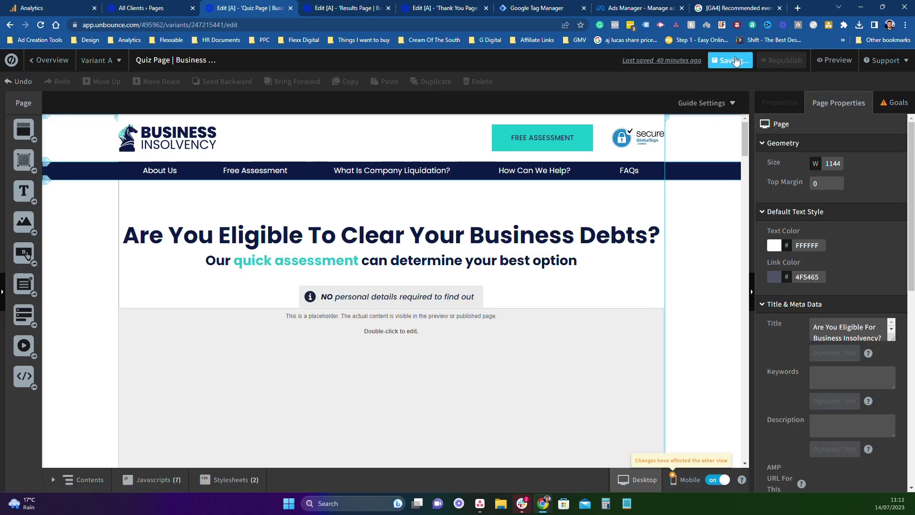
pyautogui.click(783, 59)
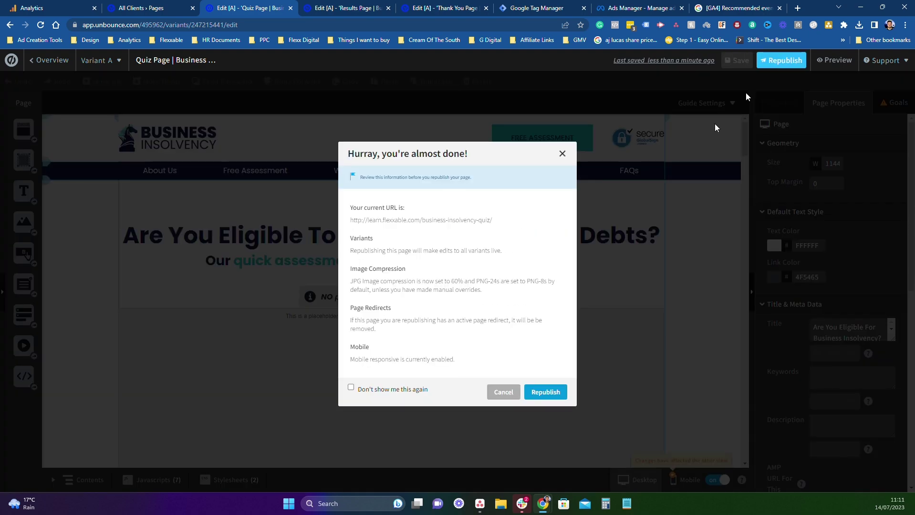
pyautogui.click(544, 391)
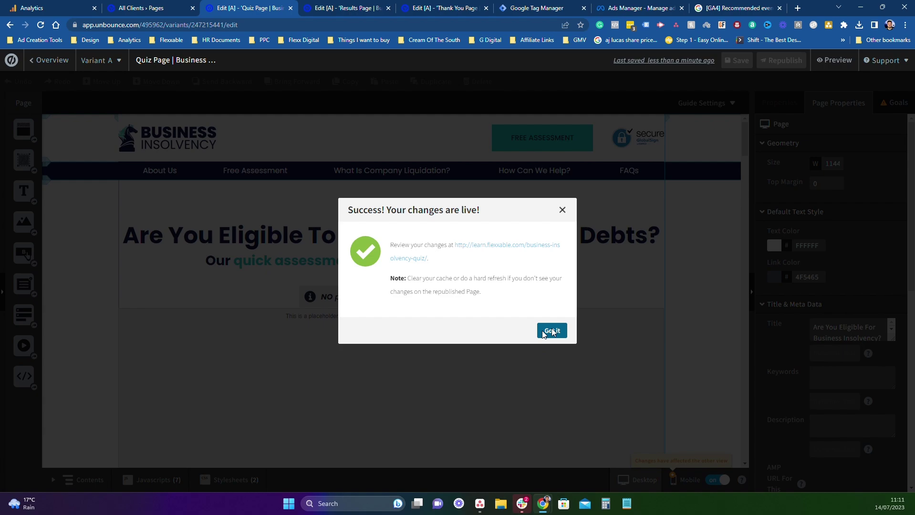
pyautogui.click(551, 331)
pyautogui.click(153, 480)
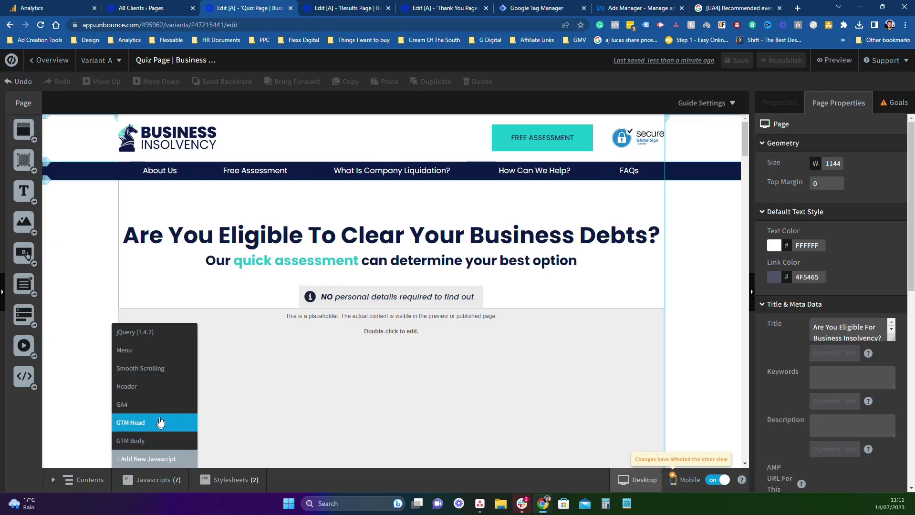
# - Delete the old GA4 script from the Quiz Page, then save and republish it again
pyautogui.click(137, 406)
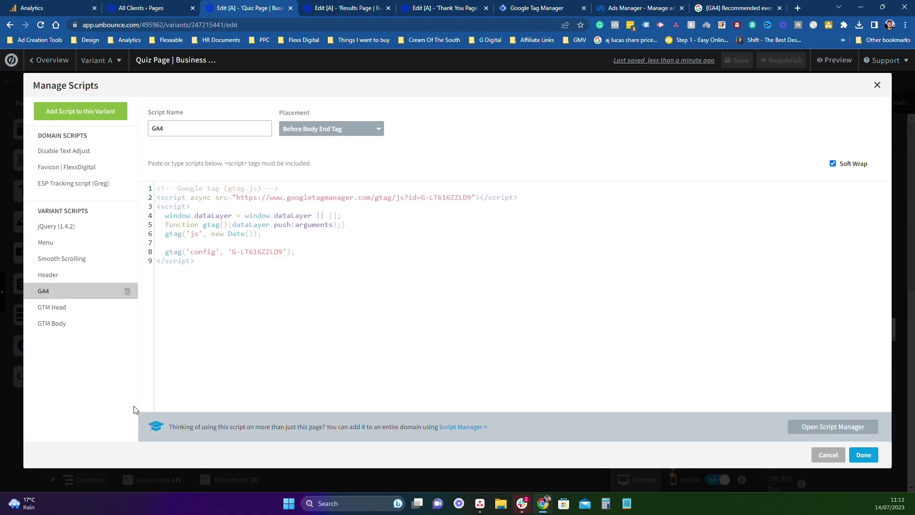
pyautogui.click(128, 292)
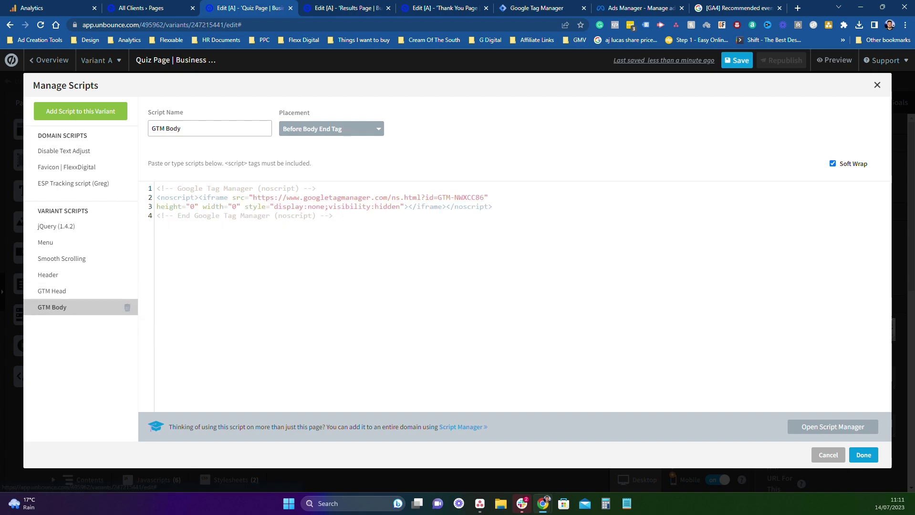
pyautogui.click(864, 455)
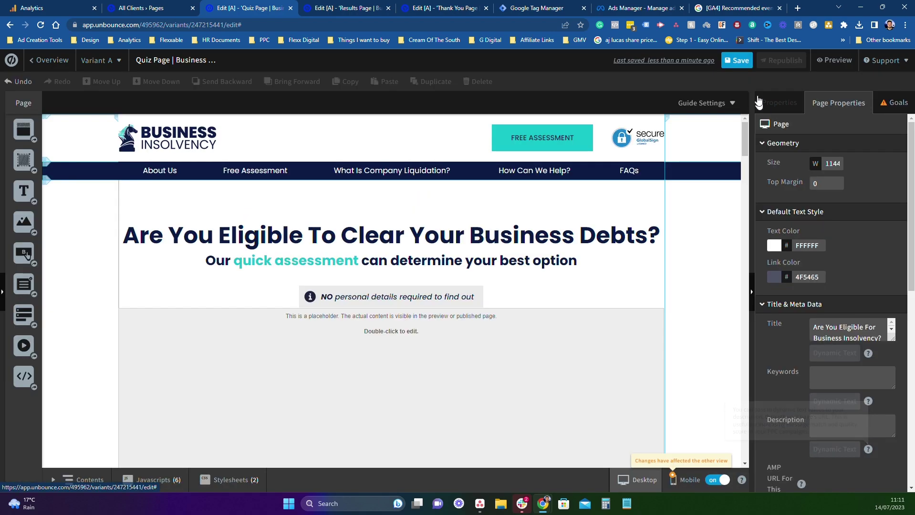
pyautogui.click(739, 60)
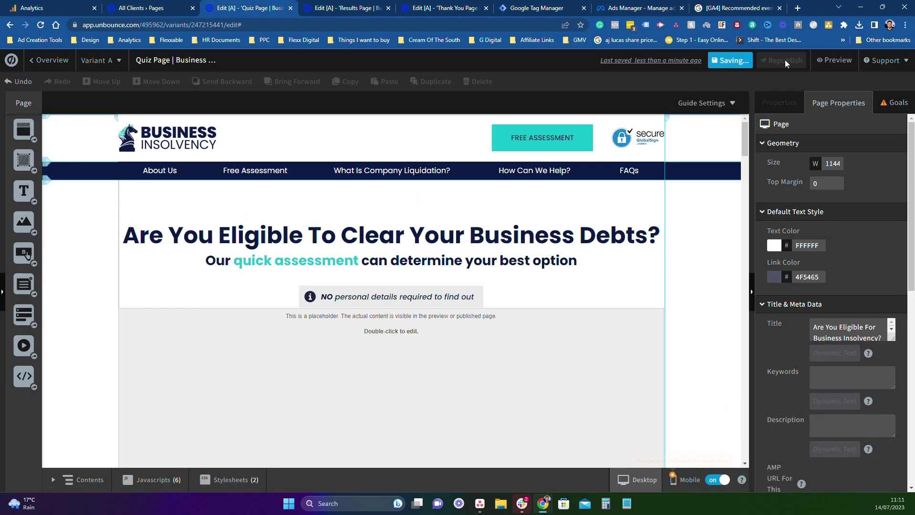
pyautogui.click(785, 60)
pyautogui.click(546, 389)
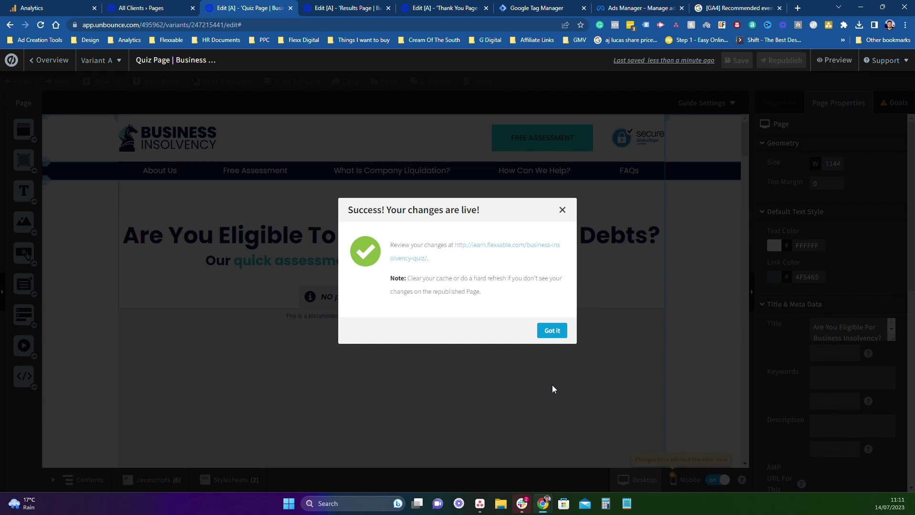
pyautogui.click(557, 331)
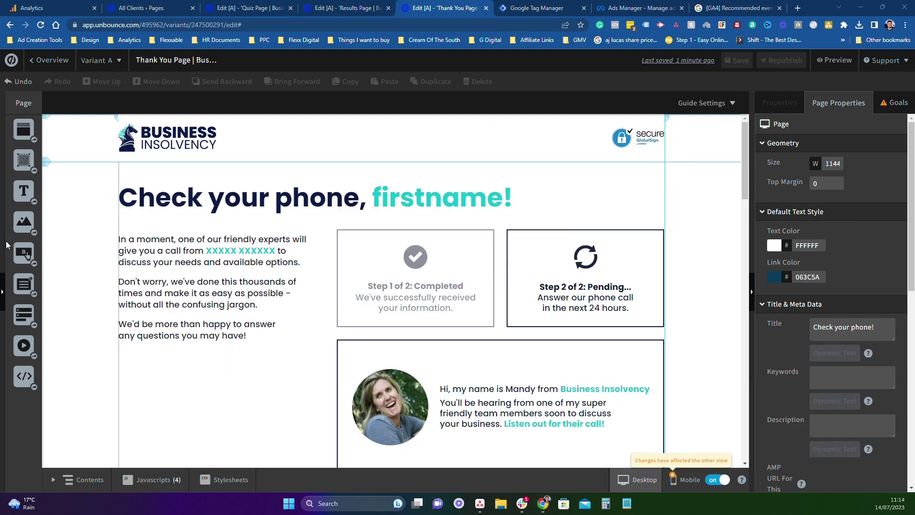
# - Leave the editor for the Quiz Page overview showing 202 visitors and a 7.43% conversion rate
pyautogui.hotkey('ctrl', 'pageup')
pyautogui.hotkey('ctrl', 'pageup')
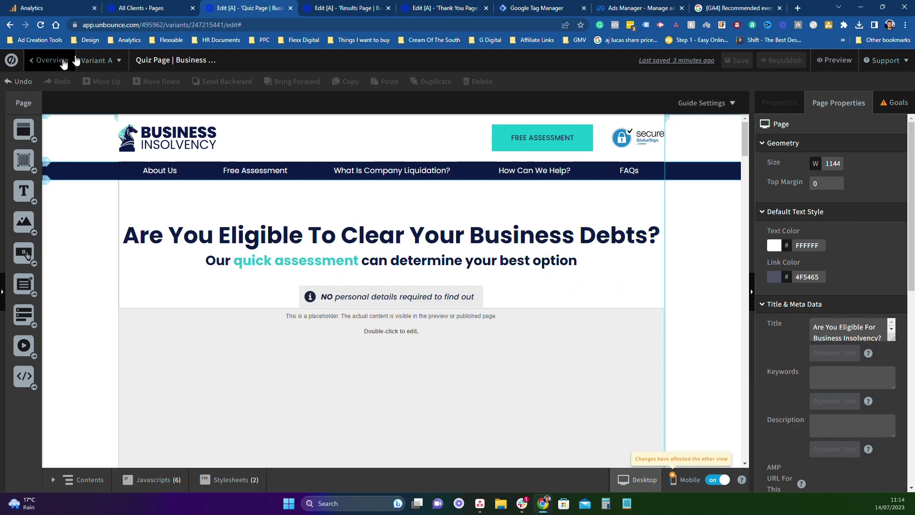
pyautogui.click(363, 8)
pyautogui.click(426, 7)
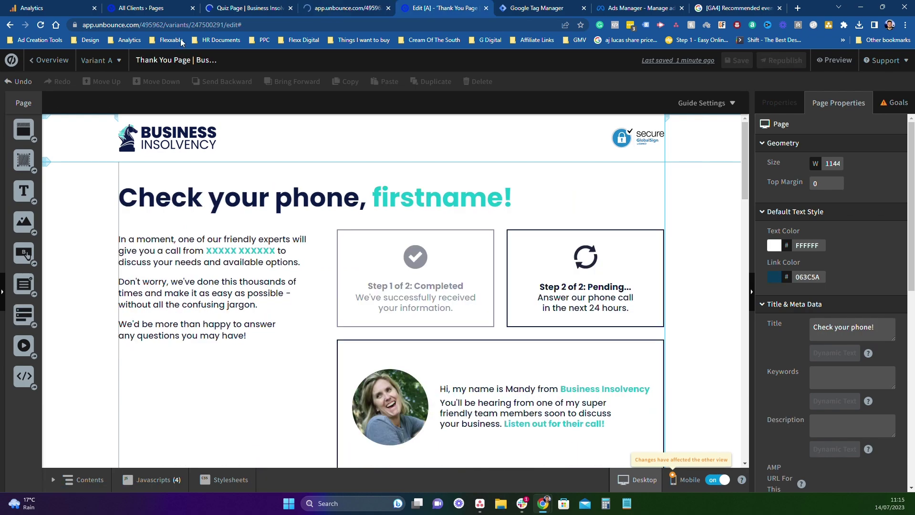
pyautogui.click(49, 59)
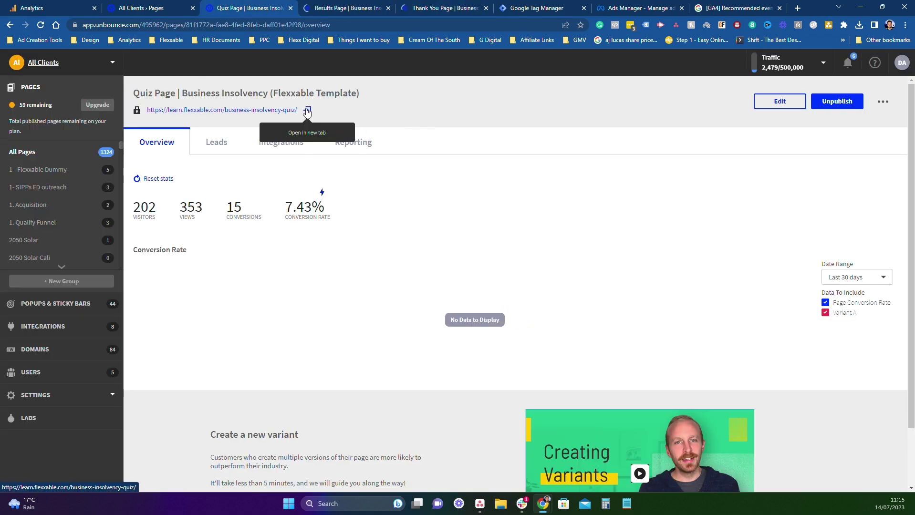
# - Run Tag Assistant on the reloaded live quiz page and inspect its single Google Tag Manager tag
pyautogui.click(307, 110)
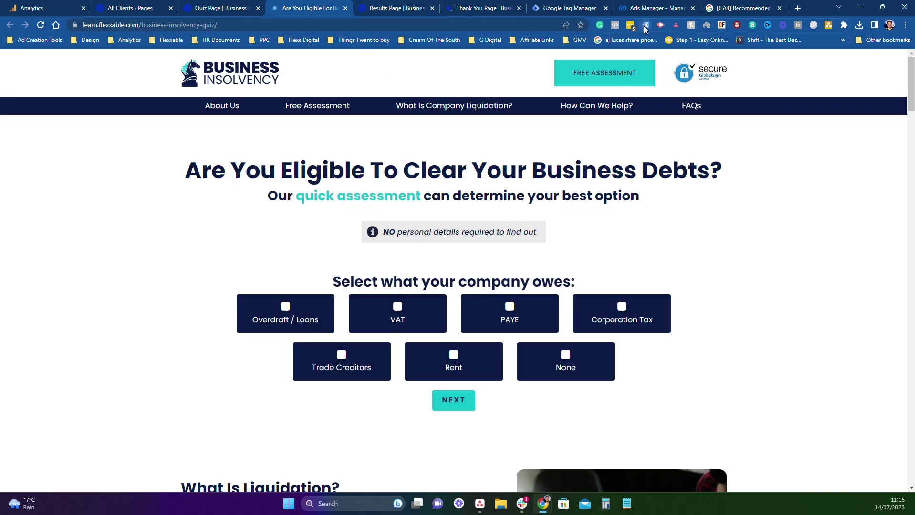
pyautogui.click(645, 26)
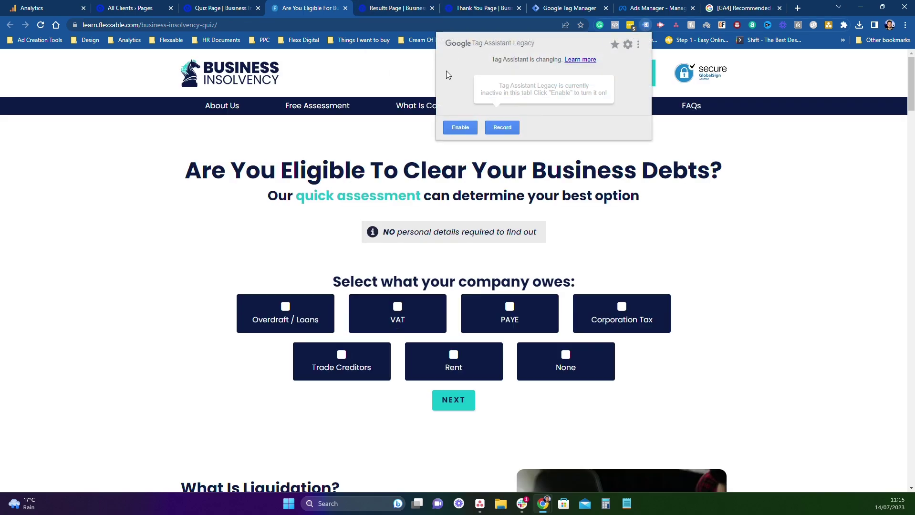
pyautogui.click(461, 127)
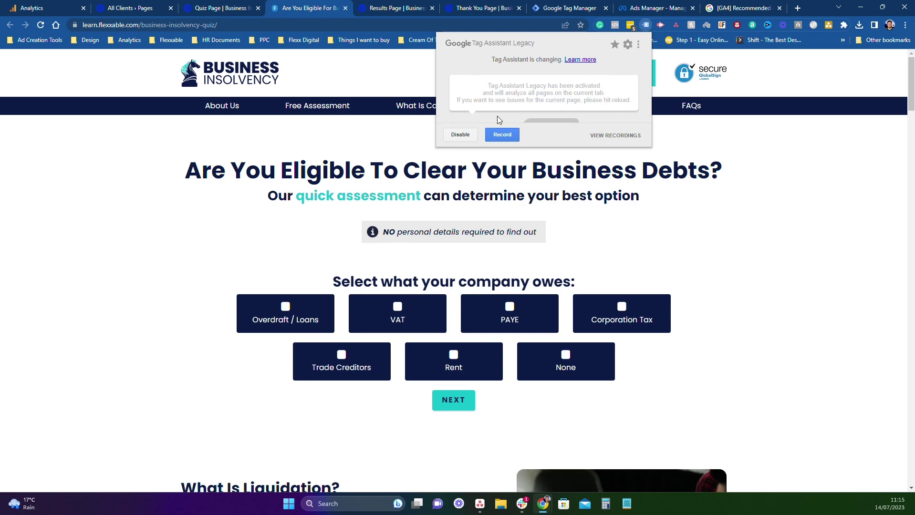
pyautogui.click(40, 25)
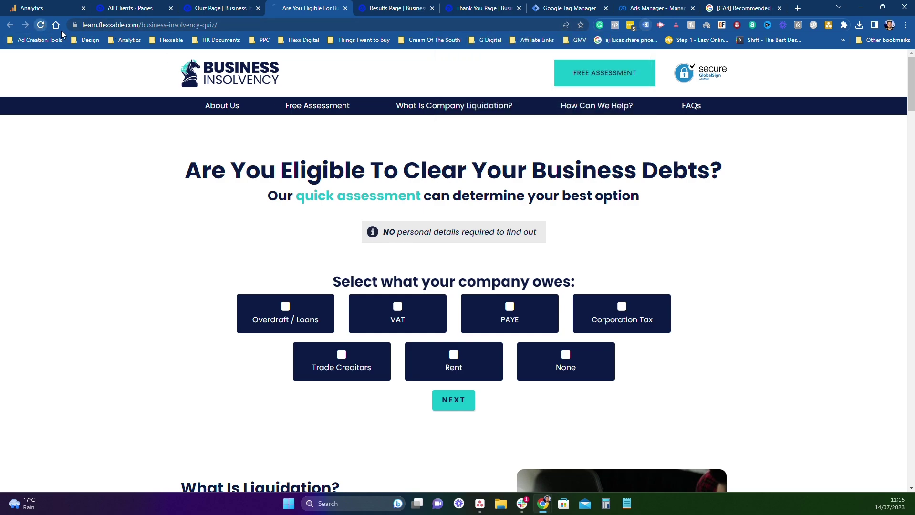
pyautogui.click(648, 25)
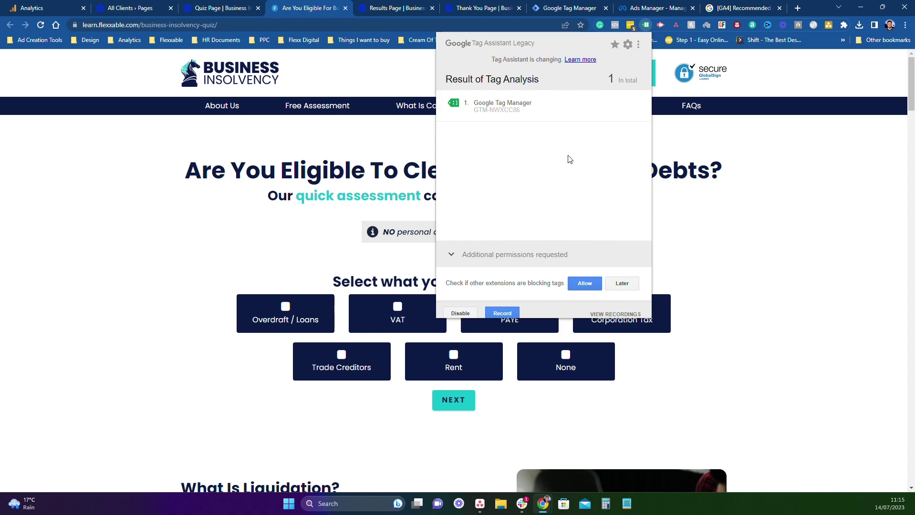
pyautogui.click(489, 109)
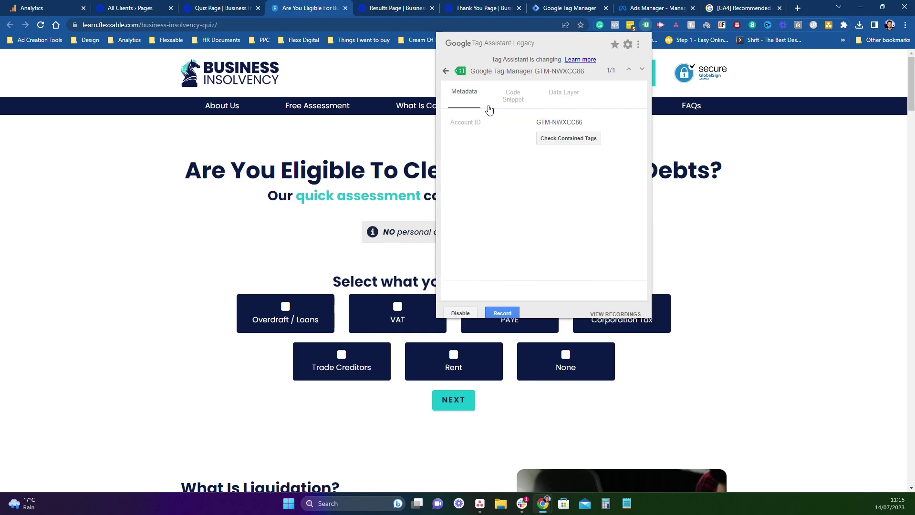
pyautogui.click(447, 72)
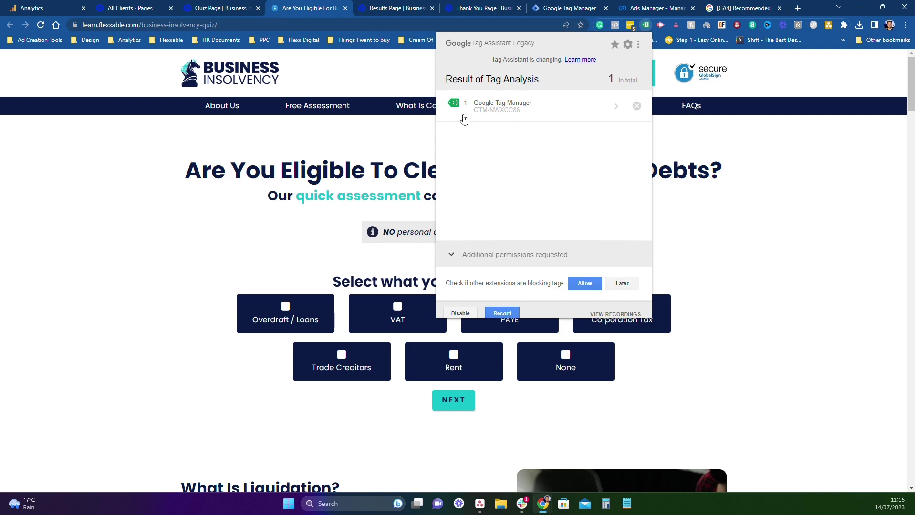
# - Open the live results page and run Tag Assistant on it after a reload
pyautogui.click(399, 7)
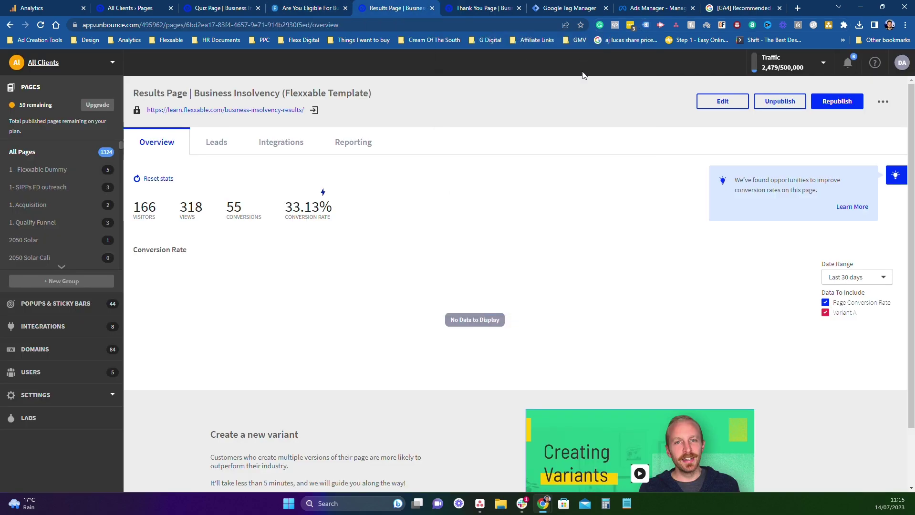
pyautogui.click(314, 110)
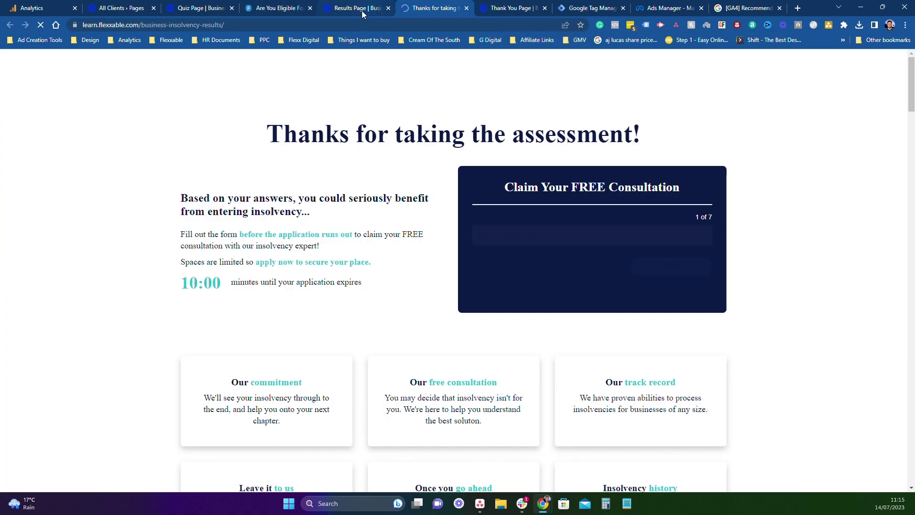
pyautogui.click(312, 9)
pyautogui.click(646, 25)
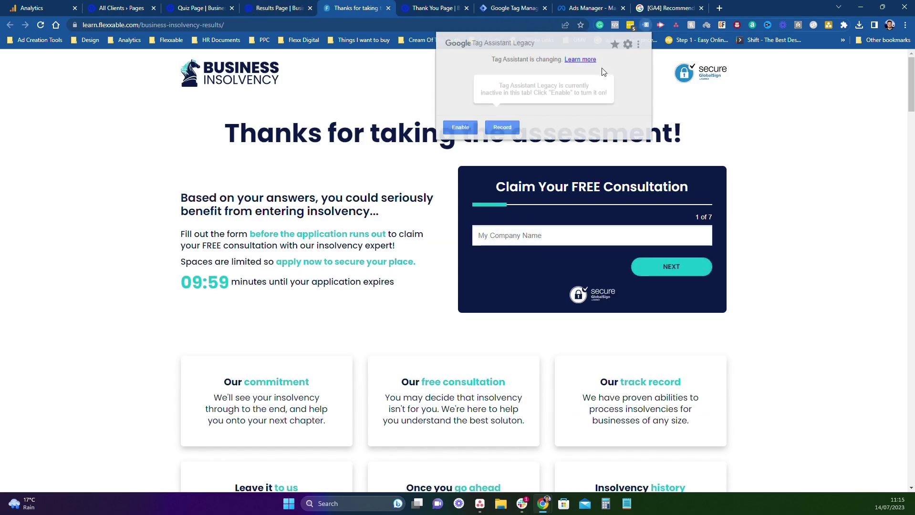
pyautogui.click(461, 128)
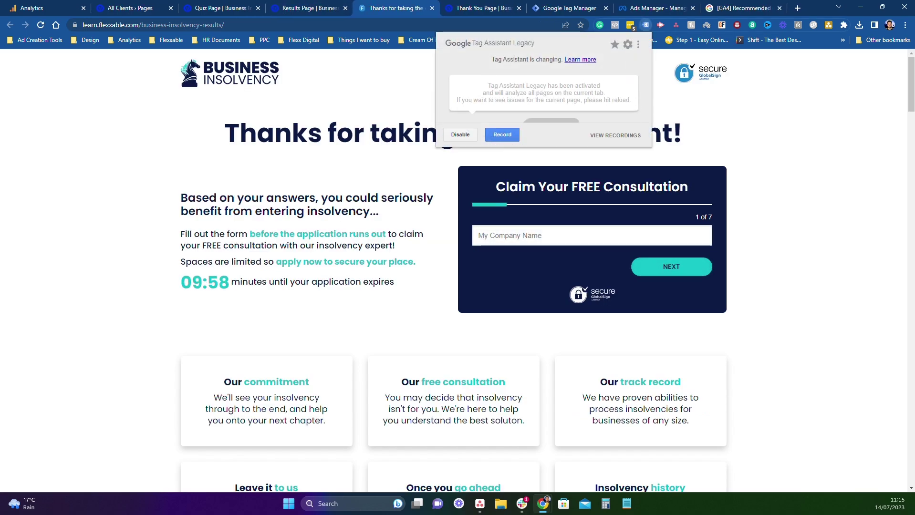
pyautogui.click(40, 25)
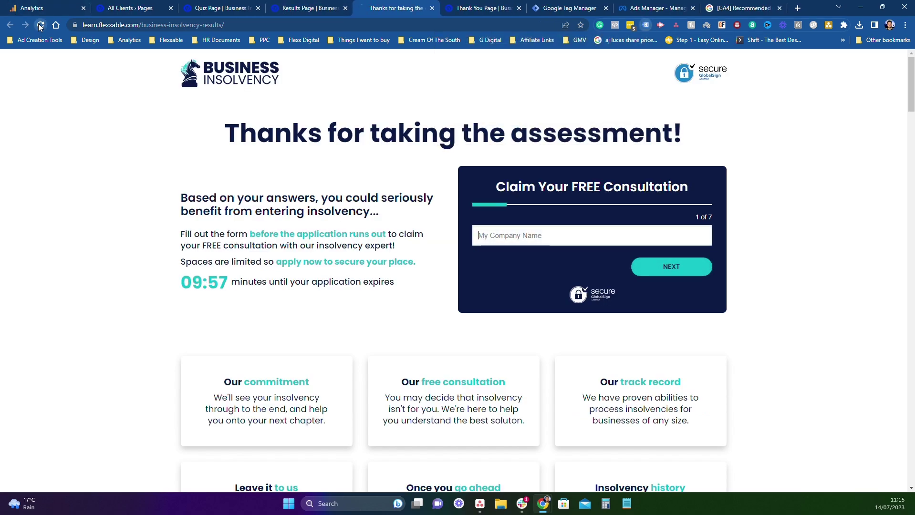
pyautogui.click(646, 25)
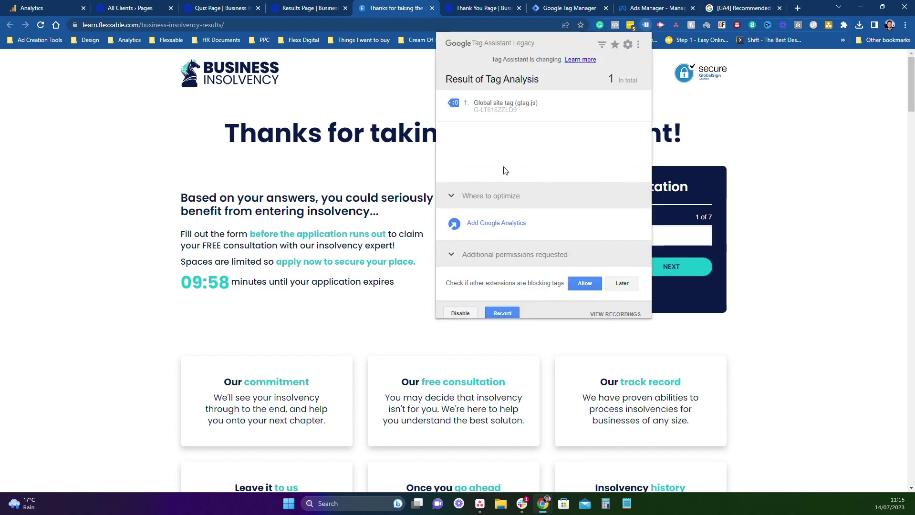
# - Recheck the results page analysis showing only gtag.js, then show the Thank You Page overview
pyautogui.click(320, 7)
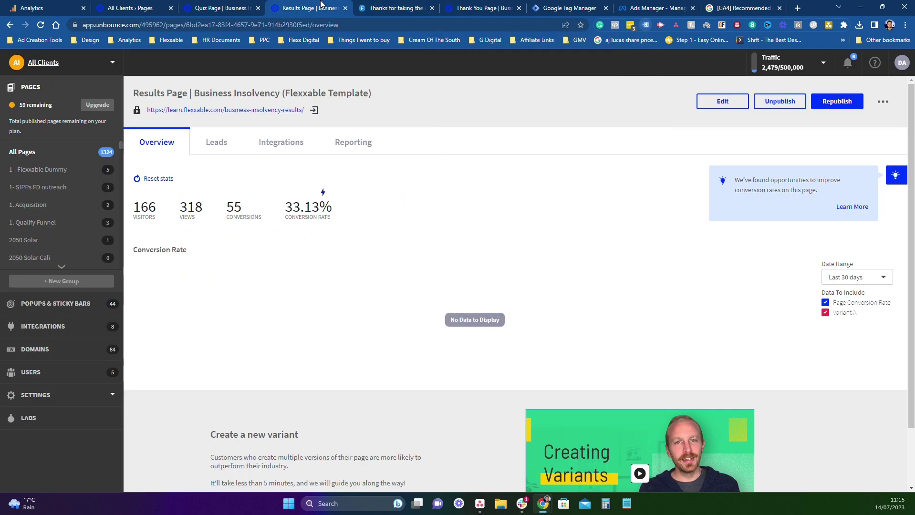
pyautogui.click(402, 7)
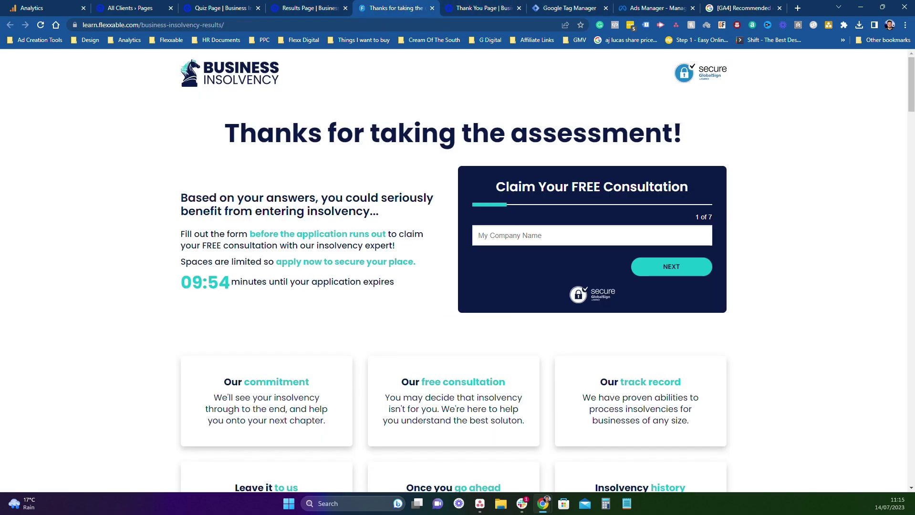
pyautogui.click(649, 24)
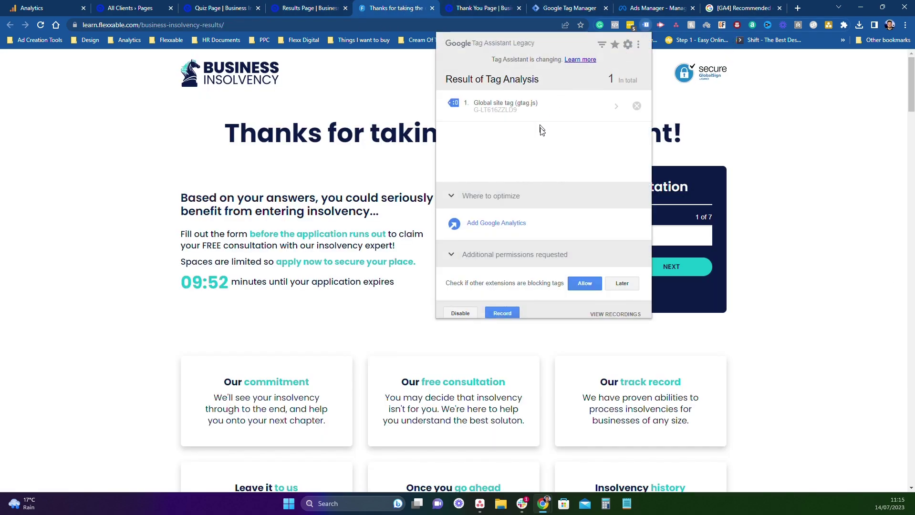
pyautogui.click(472, 8)
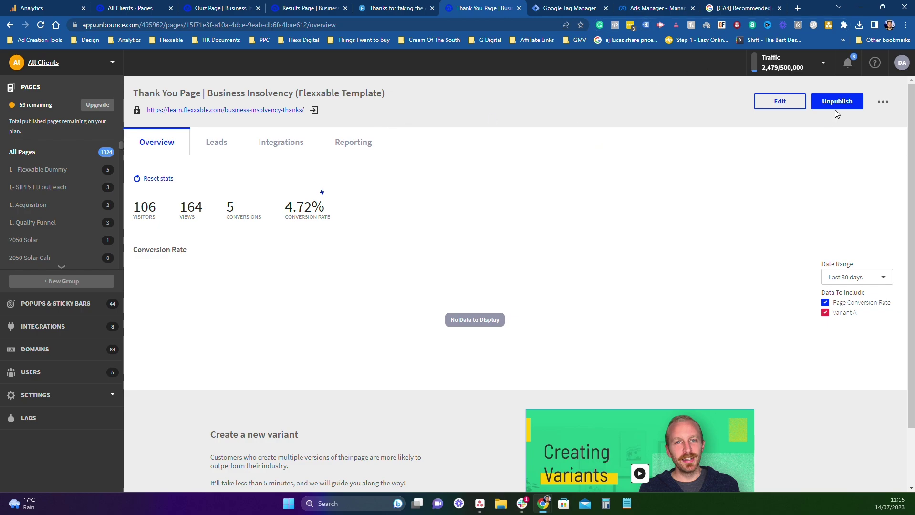
# - Republish the Results Page with Publish Page
pyautogui.click(397, 8)
pyautogui.click(292, 5)
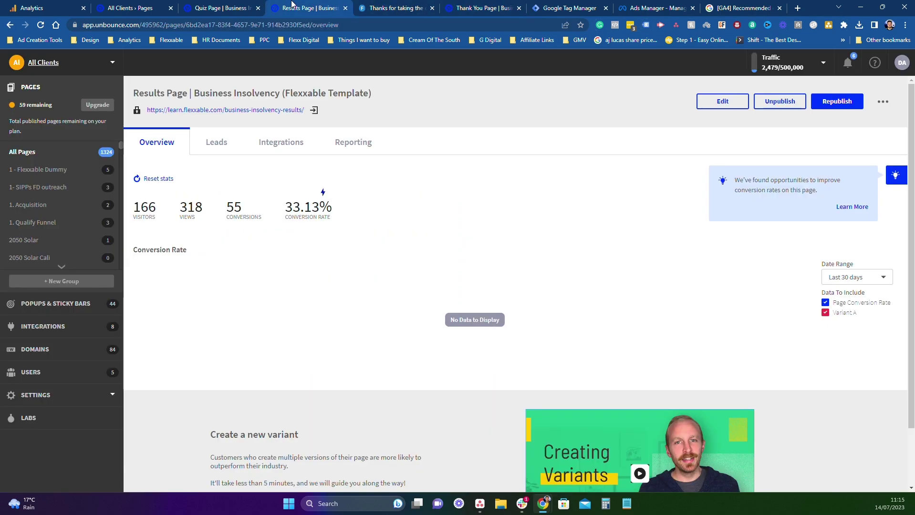
pyautogui.click(843, 110)
pyautogui.click(572, 375)
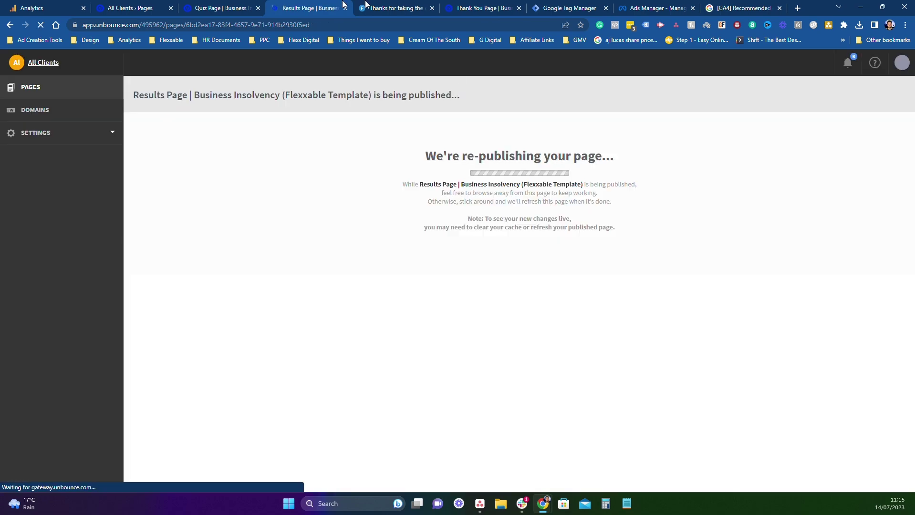
# - Reload the live results page and confirm Tag Assistant shows gtag.js and Google Tag Manager
pyautogui.click(390, 4)
pyautogui.click(461, 6)
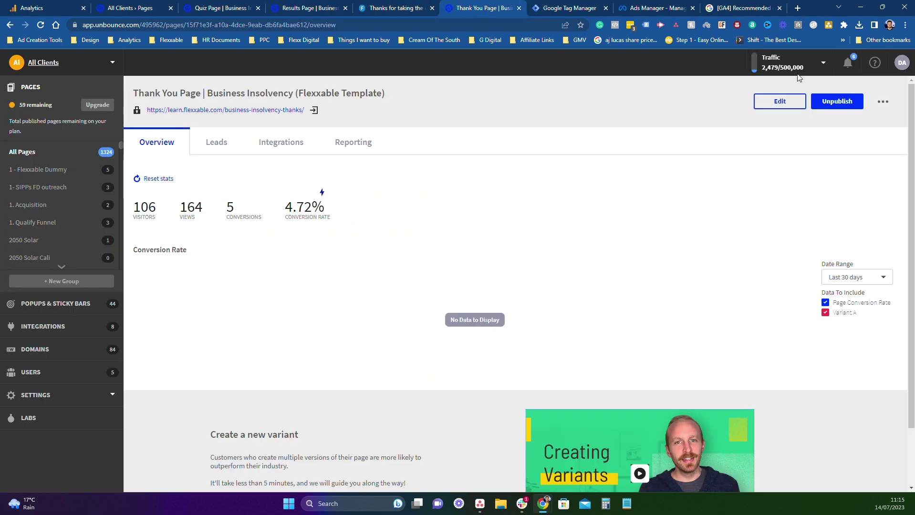
pyautogui.click(312, 8)
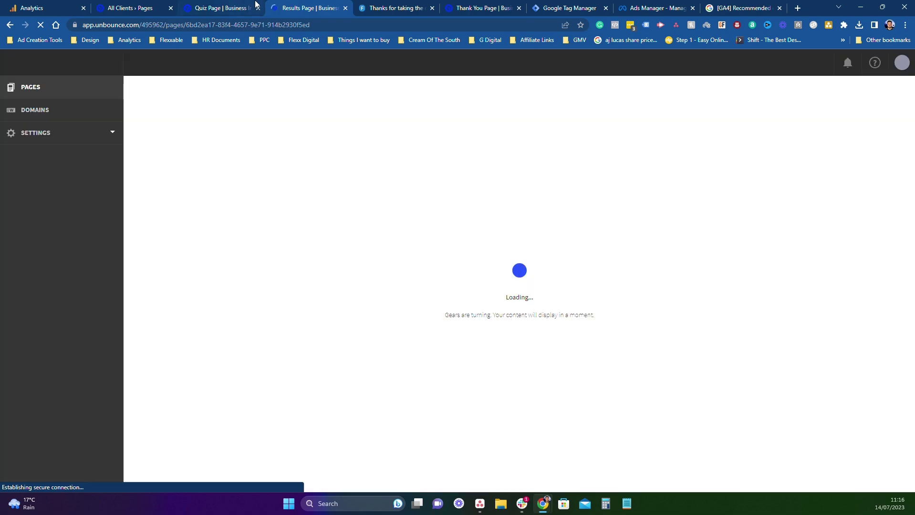
pyautogui.click(423, 5)
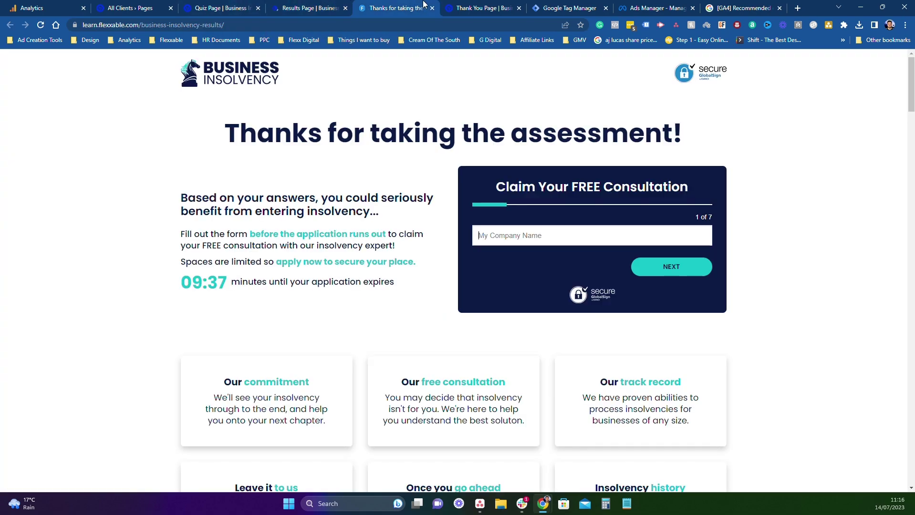
pyautogui.click(40, 25)
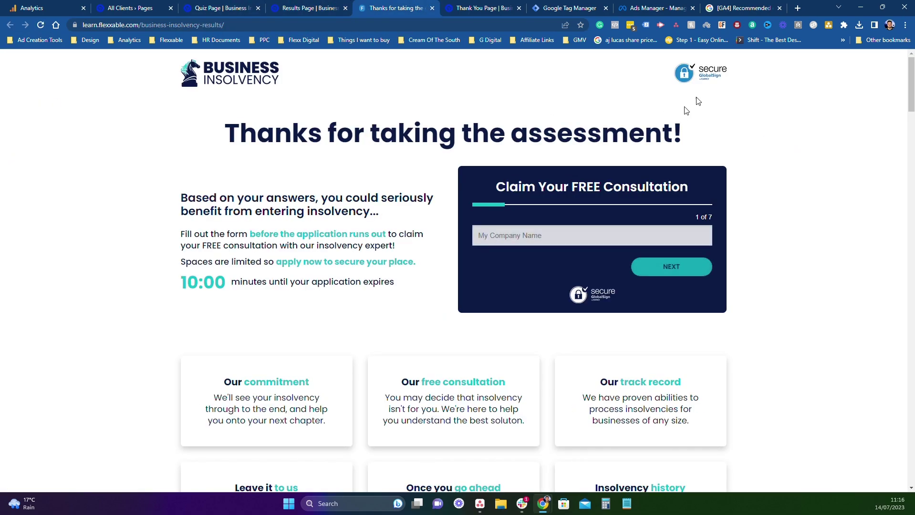
pyautogui.click(646, 25)
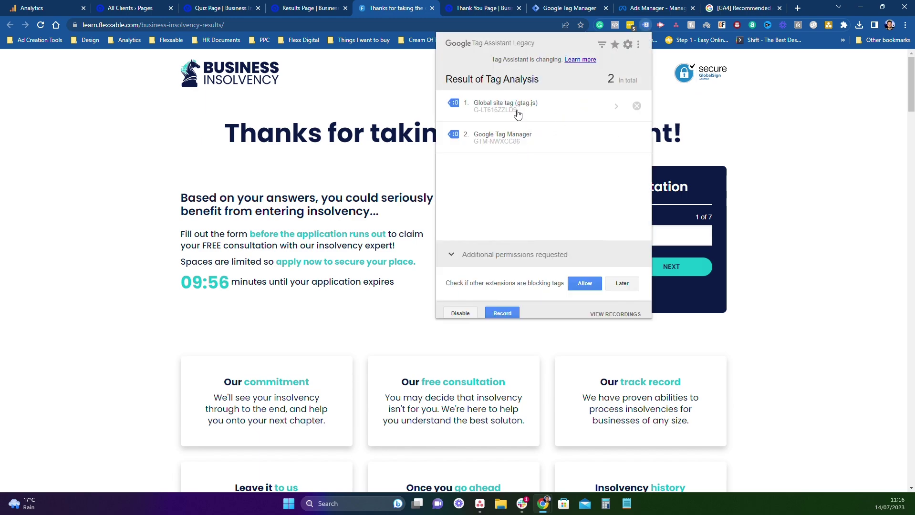
pyautogui.click(224, 8)
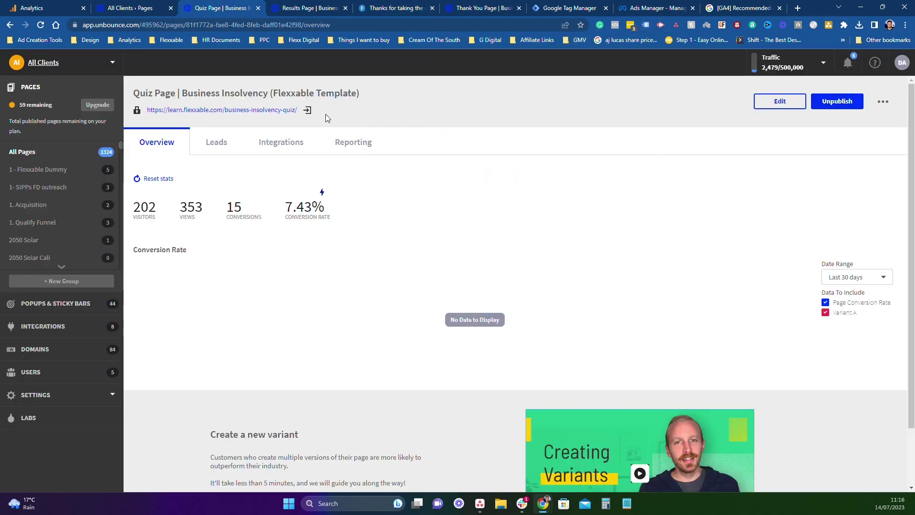
# - Check the Tag Assistant results on the live quiz and results pages
pyautogui.click(307, 110)
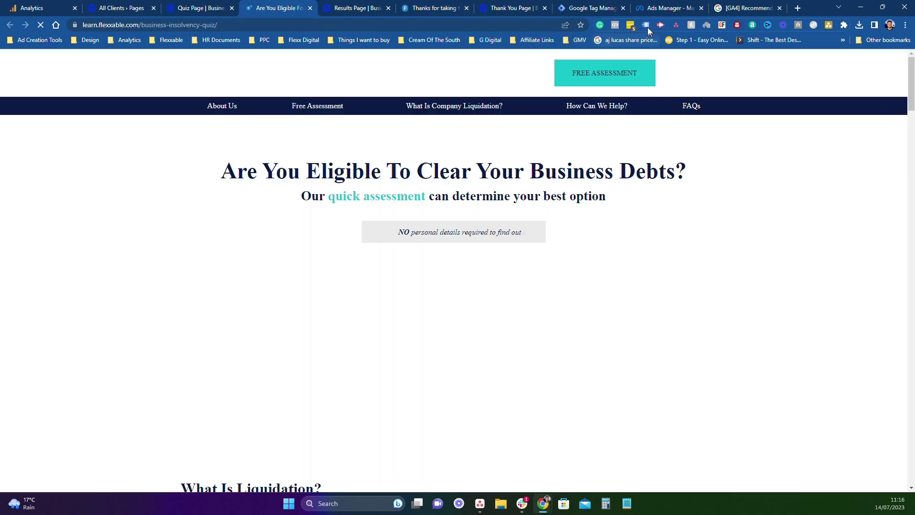
pyautogui.click(646, 24)
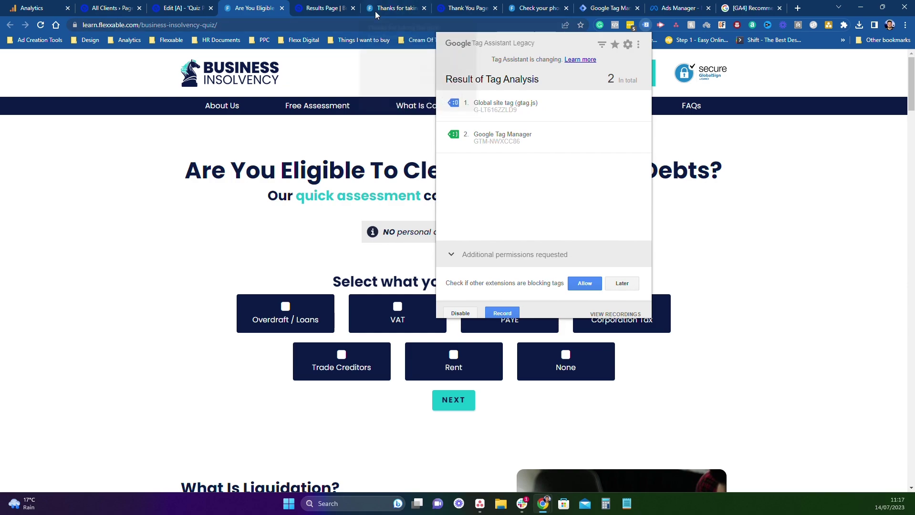
pyautogui.click(399, 5)
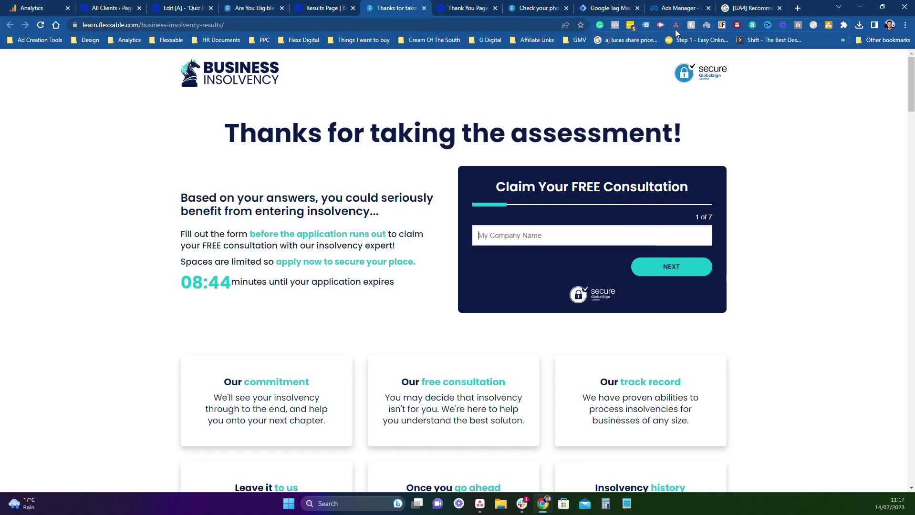
pyautogui.click(645, 24)
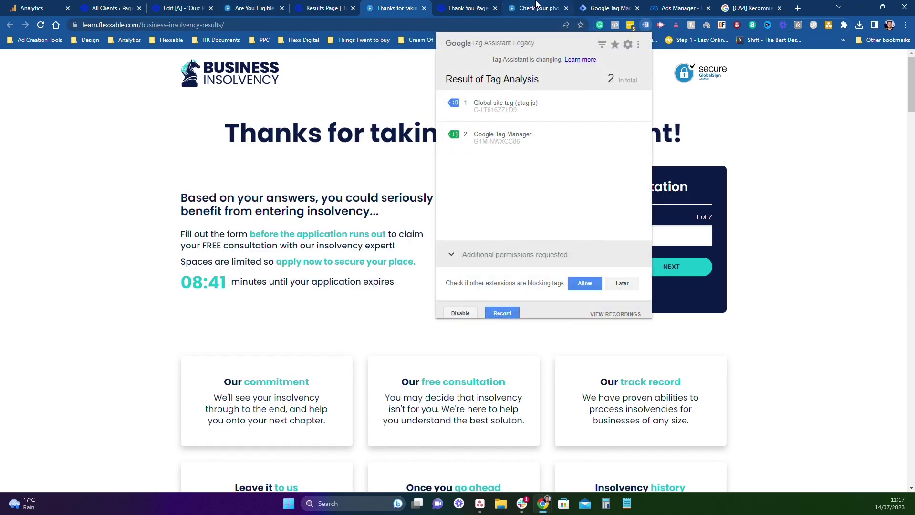
# - Review the thanks page's tags, dismiss the analysis, and close the leftover test tabs
pyautogui.click(512, 16)
pyautogui.click(644, 27)
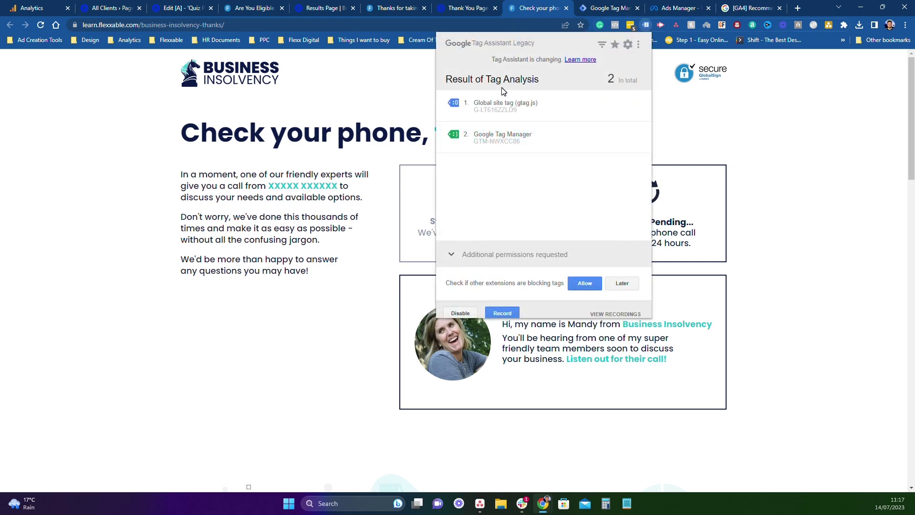
pyautogui.click(563, 15)
pyautogui.click(566, 9)
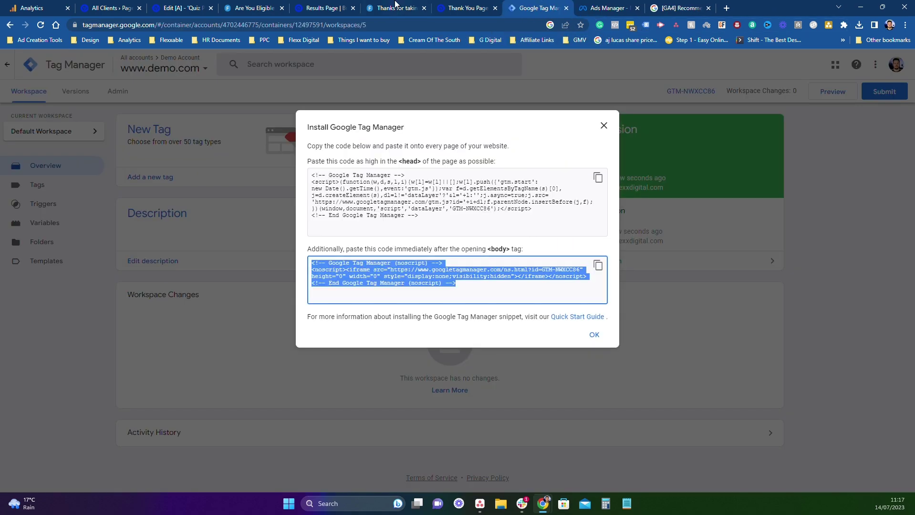
pyautogui.click(424, 8)
# - Close the last test tab and view Analytics Home showing 1 United Kingdom user in 30 minutes
pyautogui.click(282, 8)
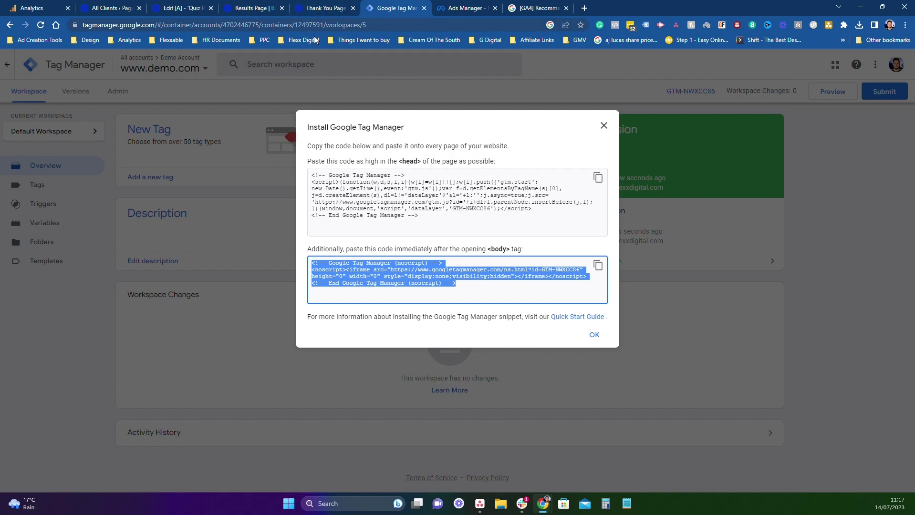
pyautogui.click(37, 6)
pyautogui.click(202, 64)
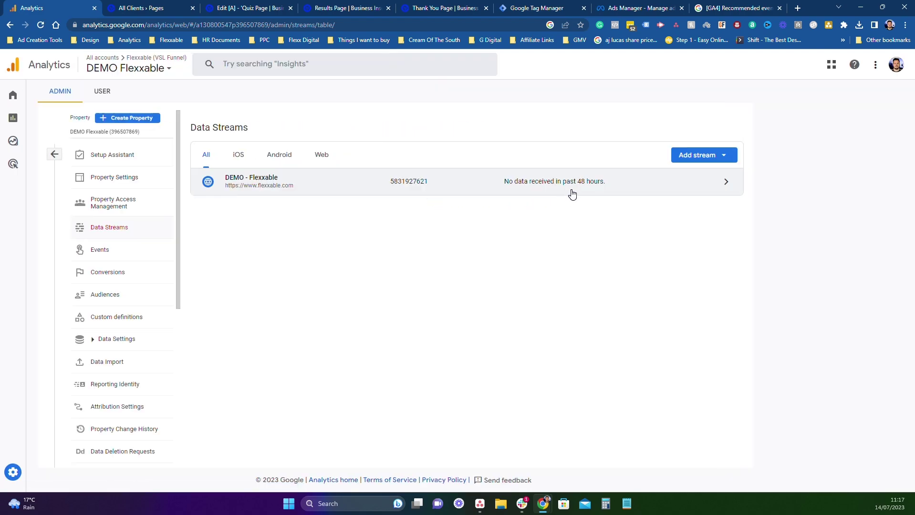
pyautogui.click(13, 96)
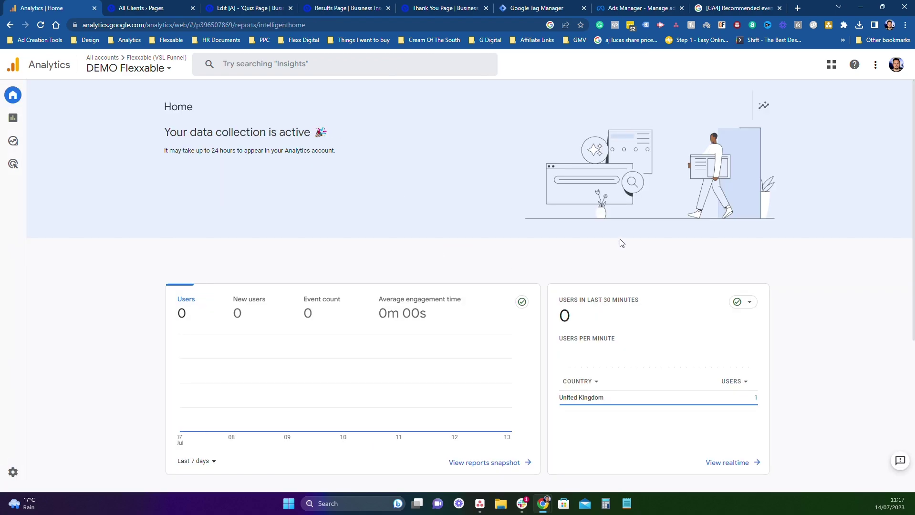
pyautogui.moveTo(646, 359)
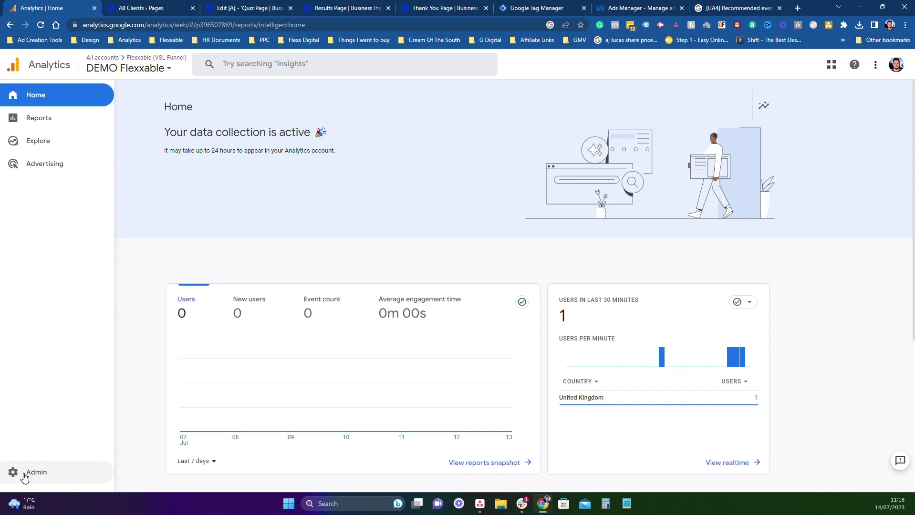
# - Start a new conversion event named generate_lead under Admin > Conversions
pyautogui.click(23, 475)
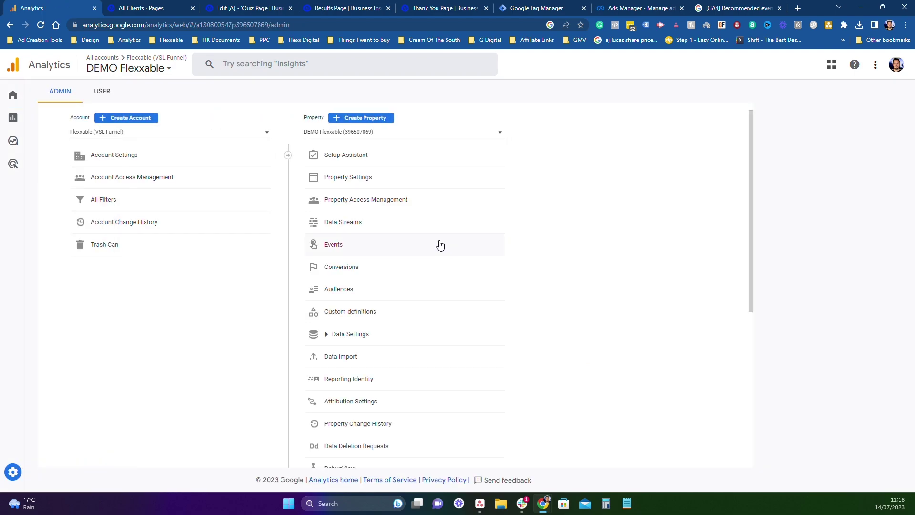
pyautogui.click(342, 268)
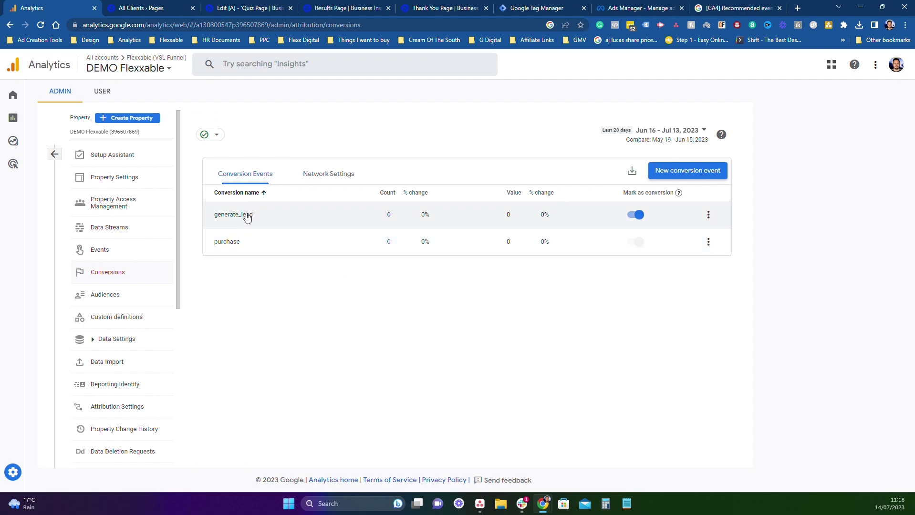
pyautogui.click(706, 177)
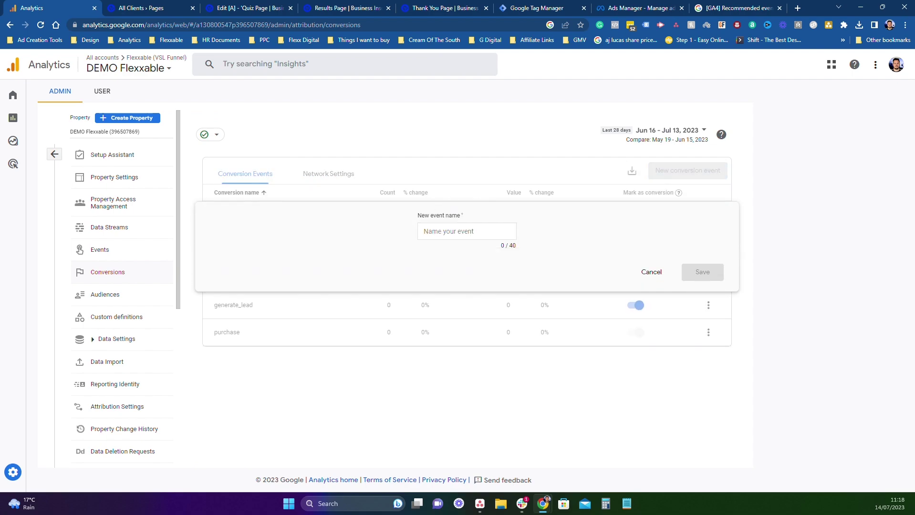
pyautogui.write('genertae')
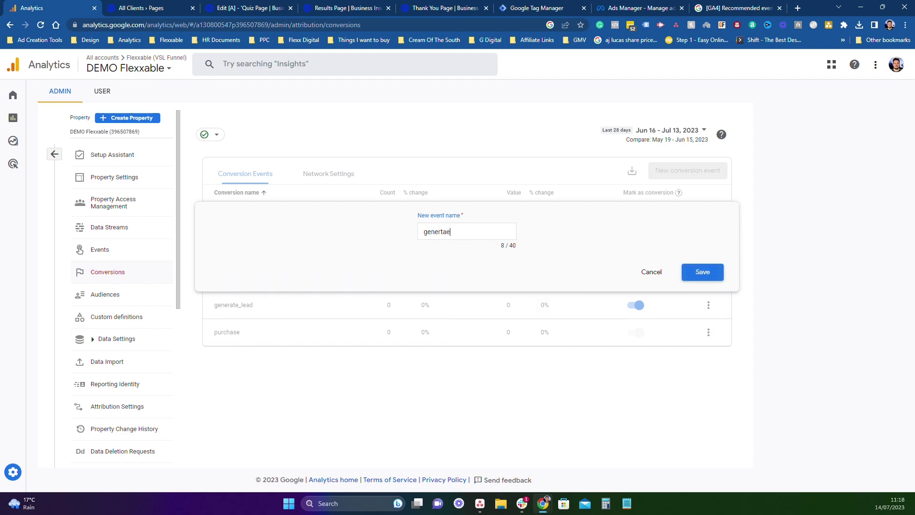
pyautogui.press('BackSpace')
pyautogui.press('BackSpace')
pyautogui.press('BackSpace')
pyautogui.write('ate_')
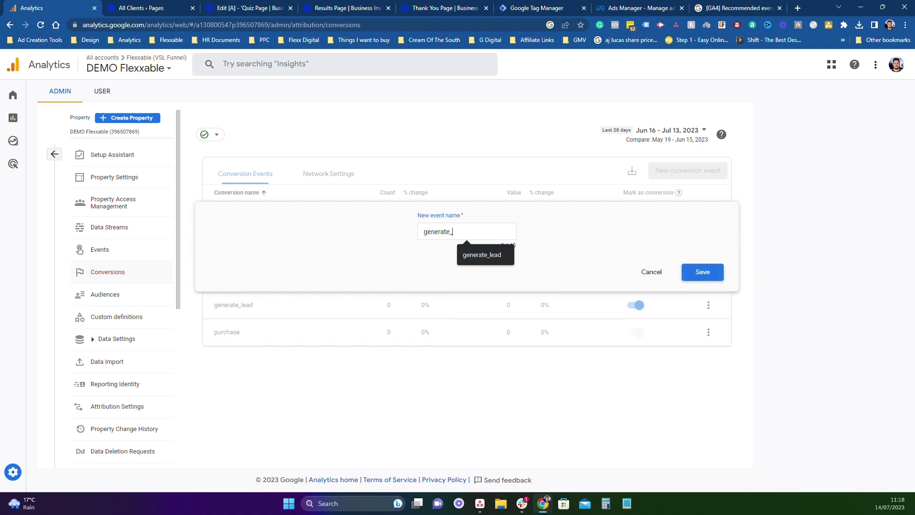
pyautogui.write('lead')
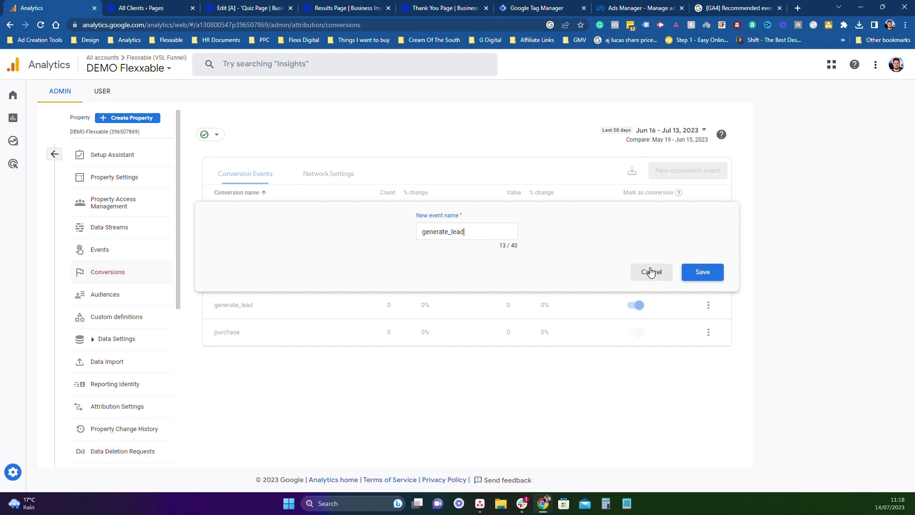
# - Cancel the duplicate generate_lead conversion and open the property's Events list
pyautogui.click(651, 272)
pyautogui.click(638, 214)
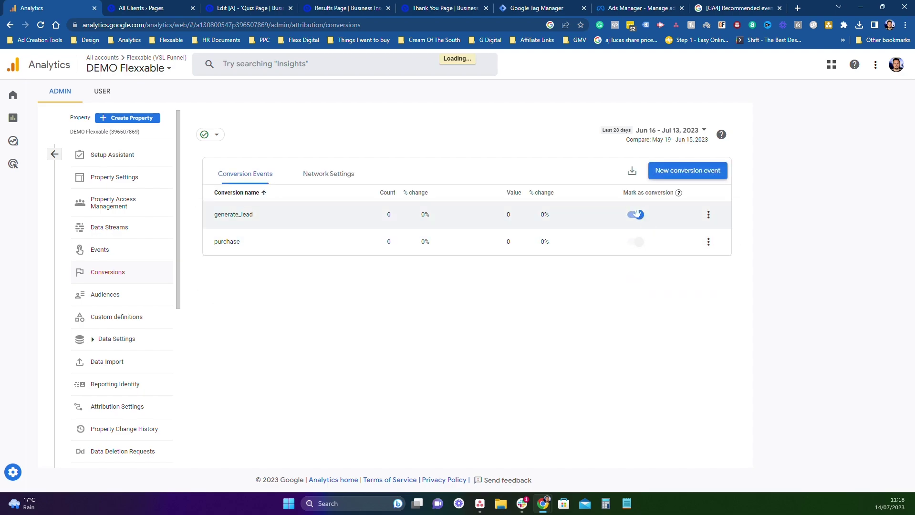
pyautogui.click(99, 250)
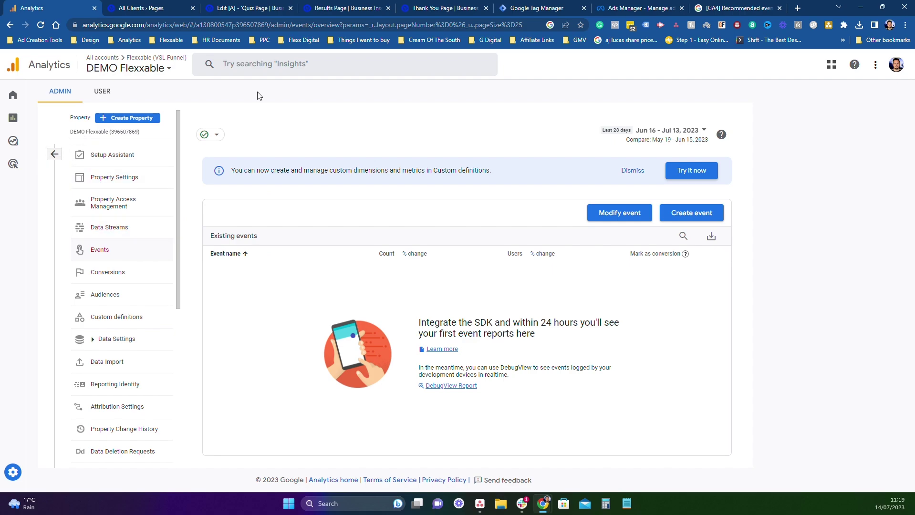
# - Drill from Demo Campaign through Demo Adset to edit the New Sales ad's website destination
pyautogui.click(652, 8)
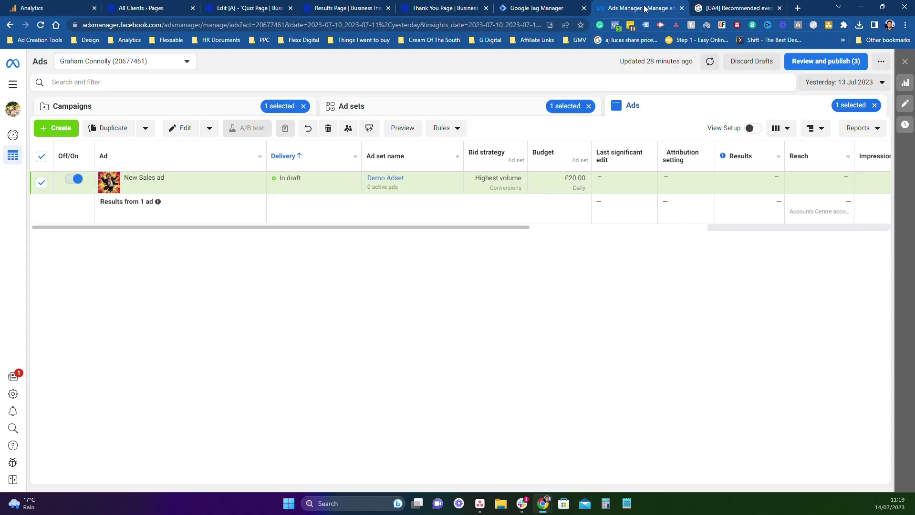
pyautogui.click(206, 108)
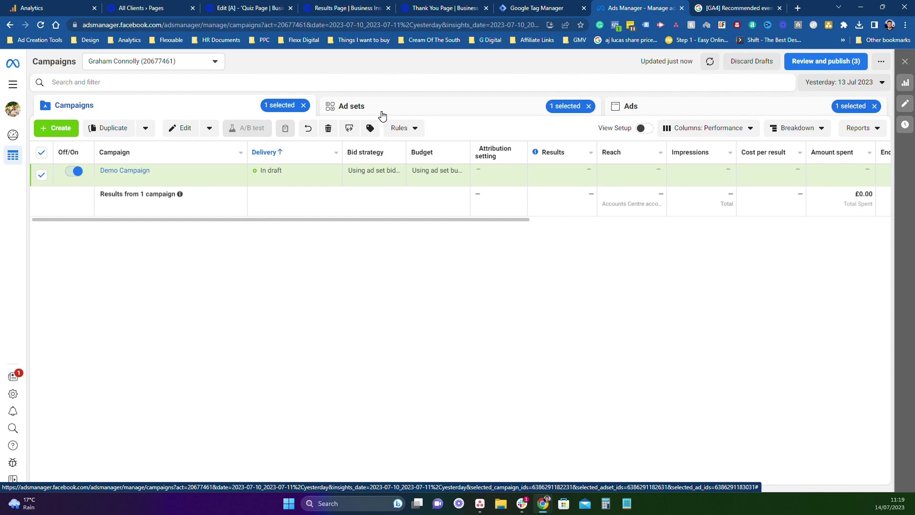
pyautogui.click(134, 171)
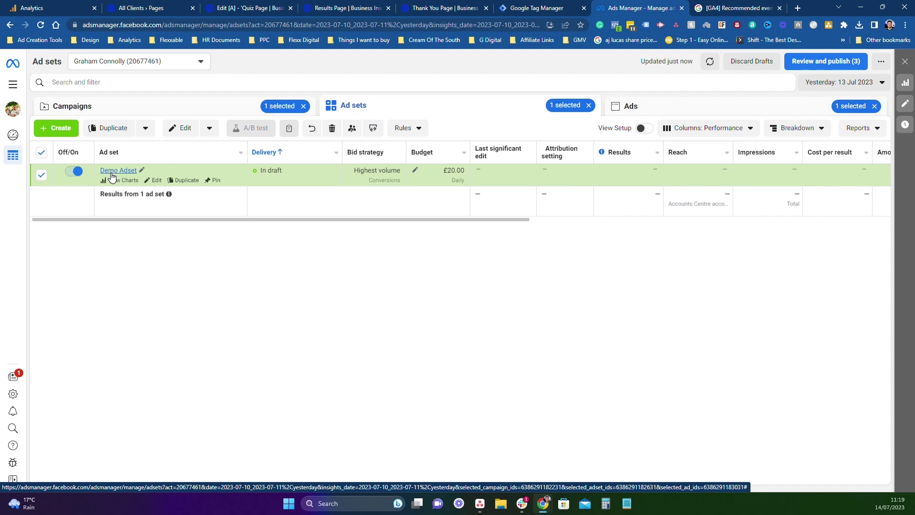
pyautogui.click(115, 171)
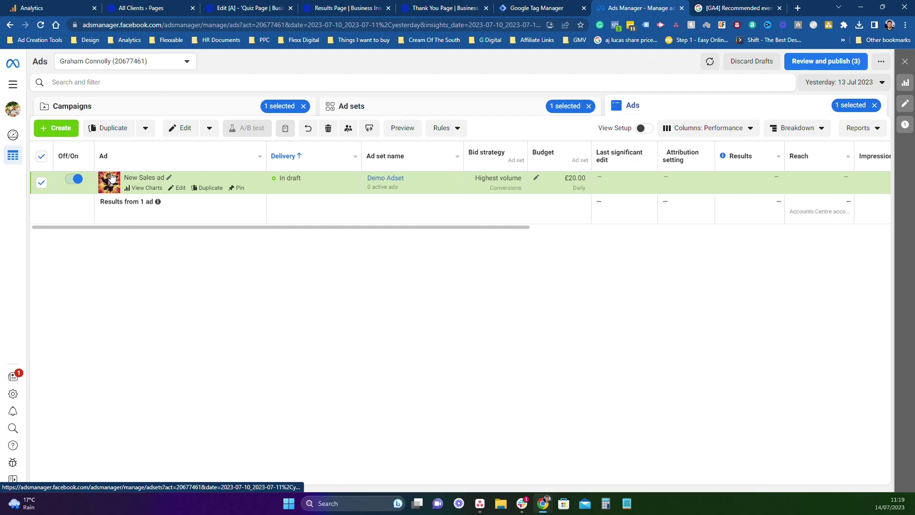
pyautogui.click(182, 189)
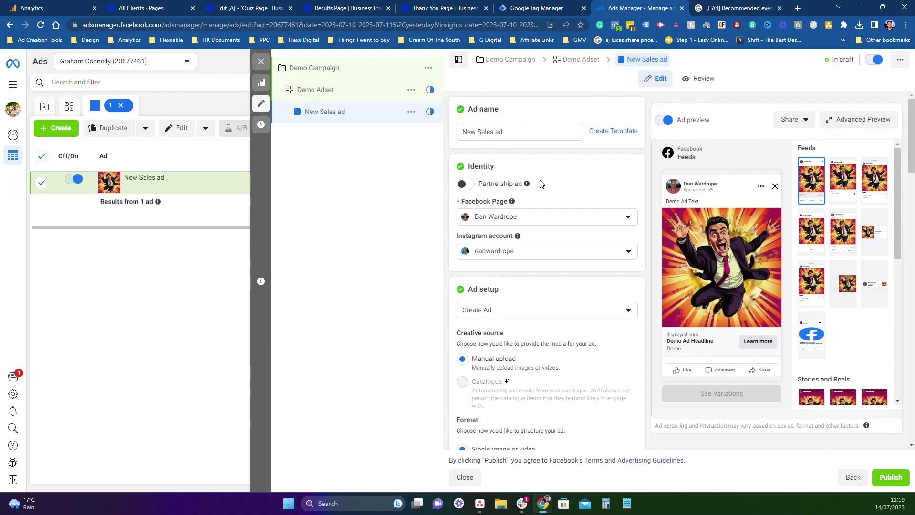
pyautogui.scroll(-15, 540, 184)
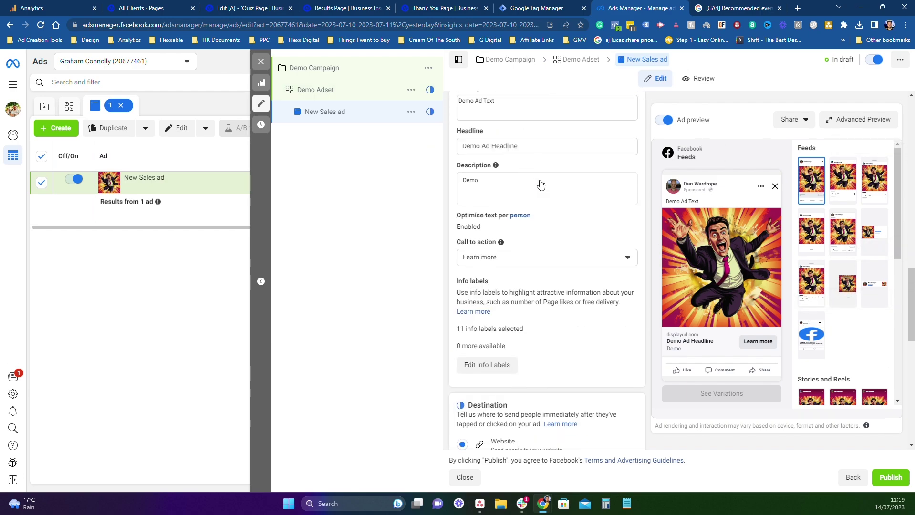
pyautogui.scroll(-5, 540, 185)
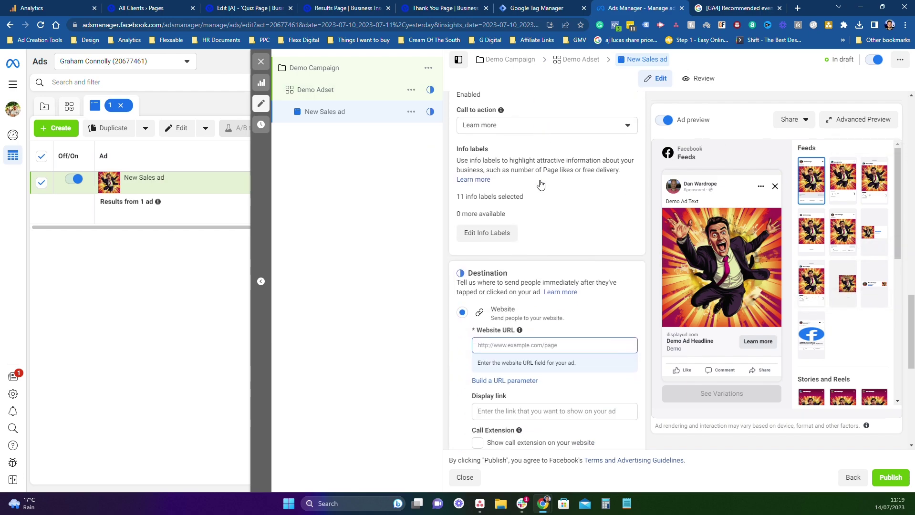
# - Copy the live learn.flexxable.com/business-insolvency-quiz/ address from Unbounce and open the page in a new tab
pyautogui.click(242, 4)
pyautogui.click(553, 329)
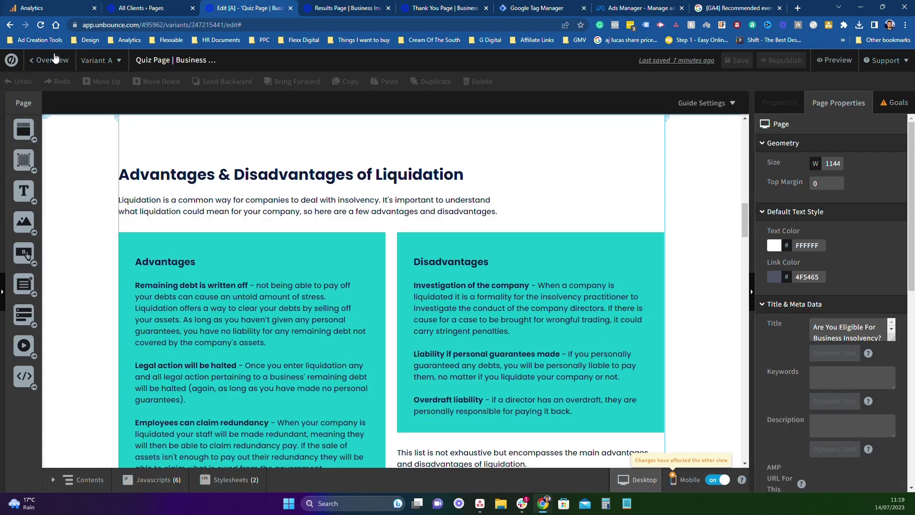
pyautogui.click(53, 60)
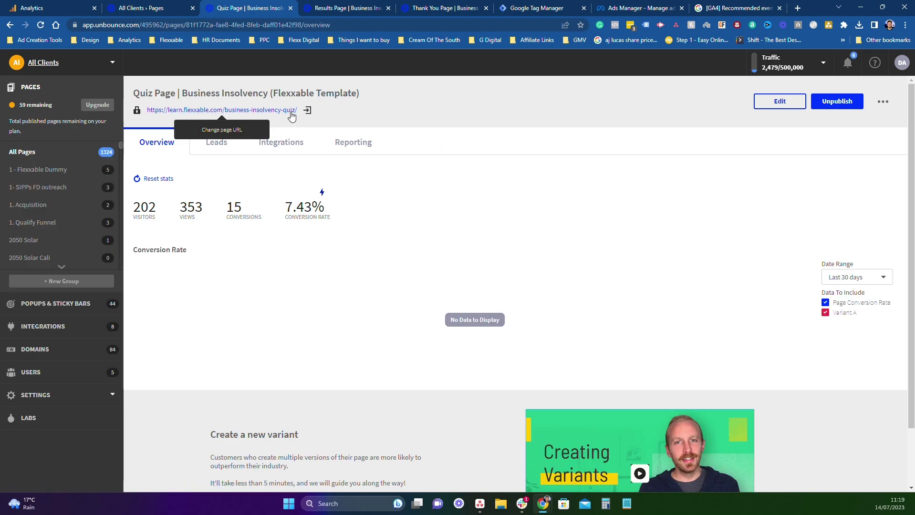
pyautogui.rightClick(291, 115)
pyautogui.click(513, 104)
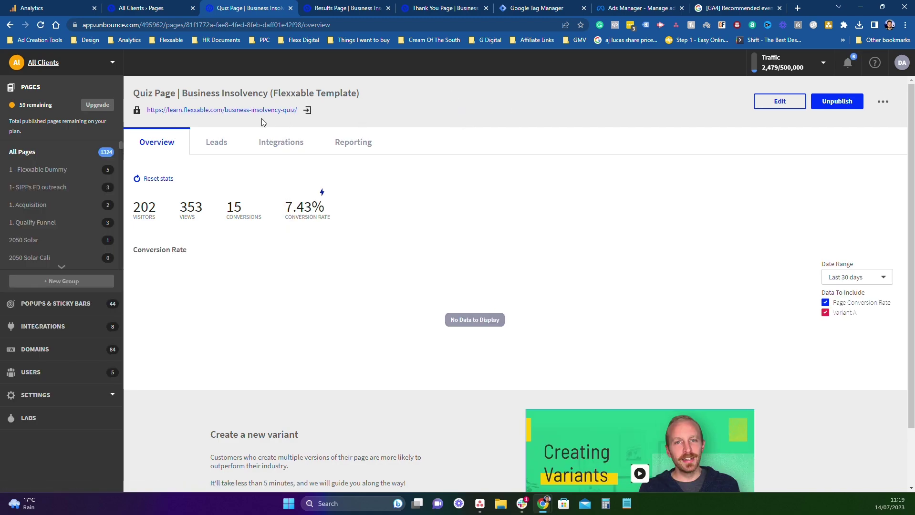
pyautogui.click(307, 110)
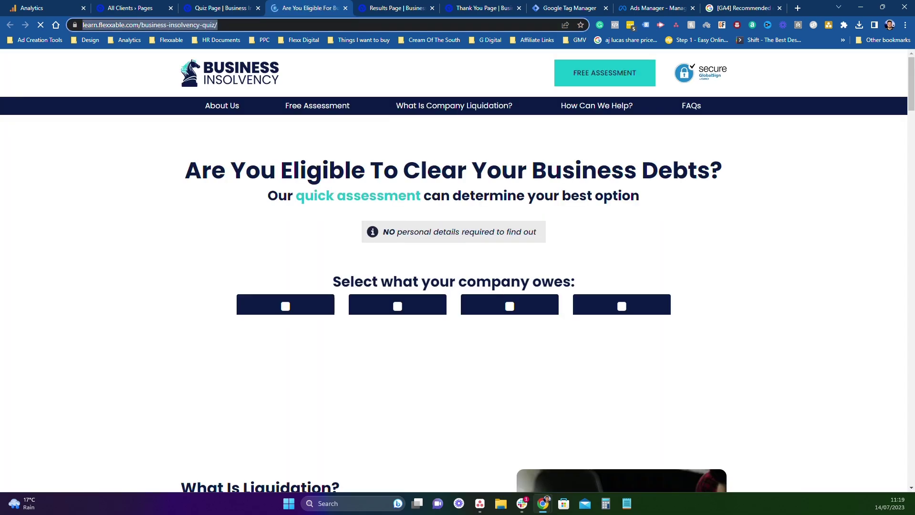
pyautogui.click(658, 8)
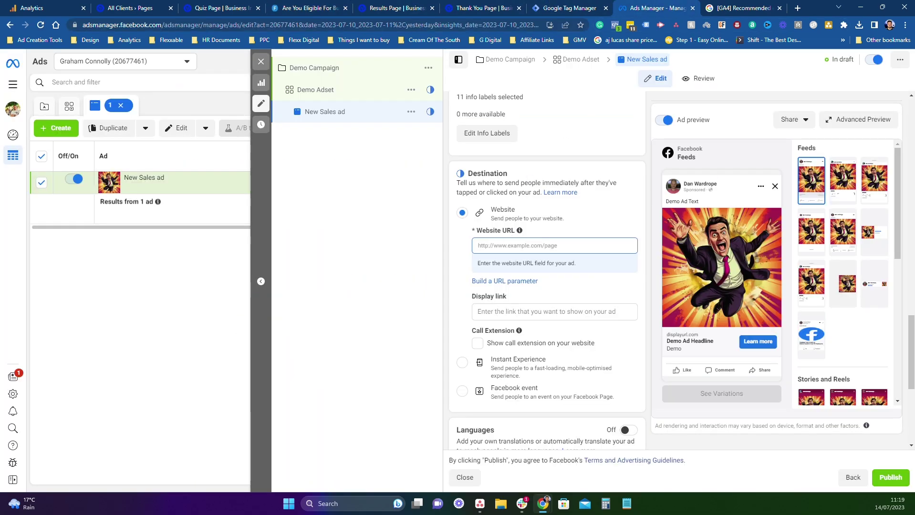
# - Paste the quiz page address as the ad's website URL and set campaign source to {{campaign.name}}
pyautogui.write('https://learn.flexxable.com/business-insolvency-quiz/')
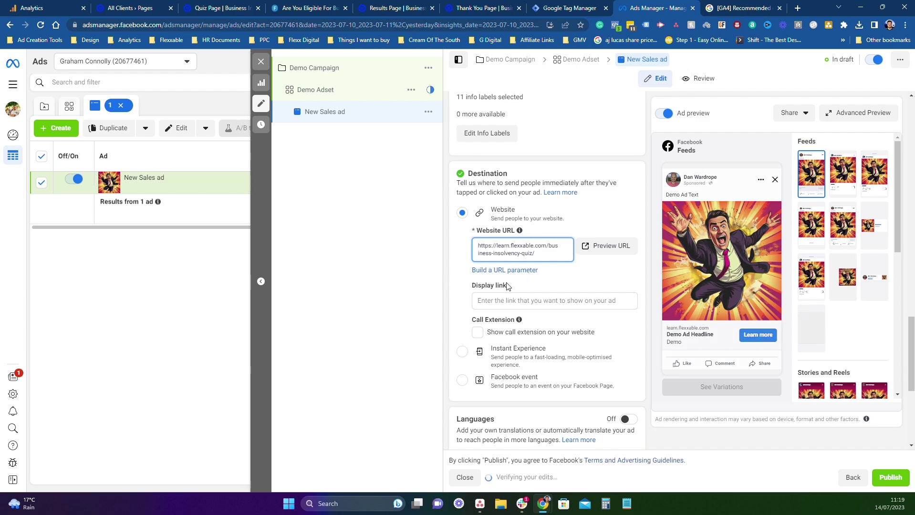
pyautogui.click(525, 272)
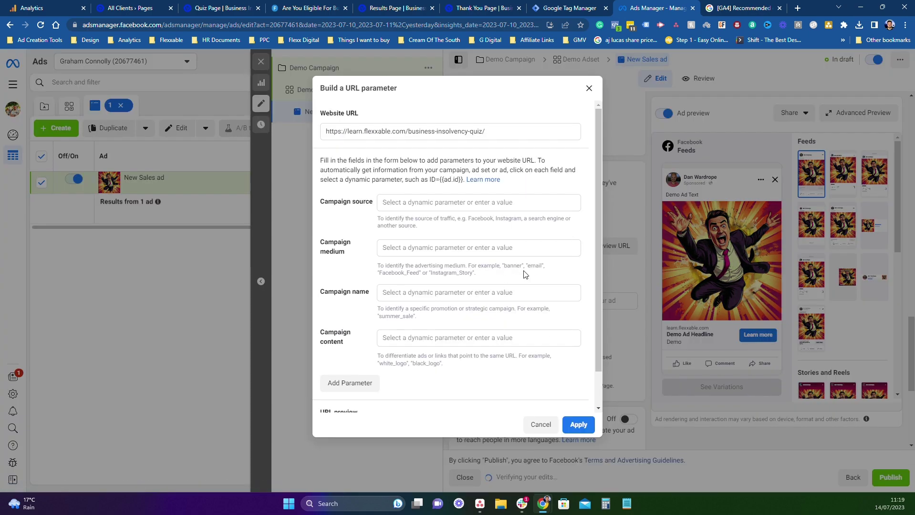
pyautogui.click(337, 201)
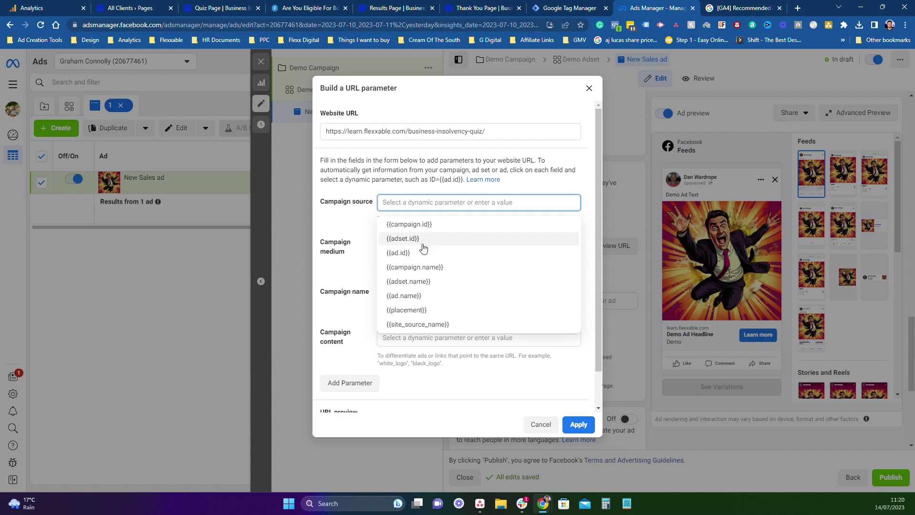
pyautogui.click(420, 267)
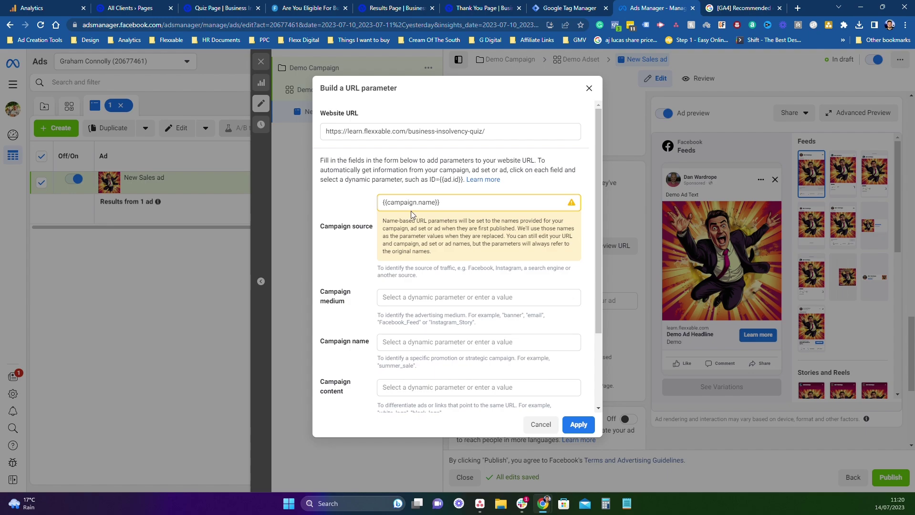
# - Clear the fixed 'Facebook' value out of the campaign source field
pyautogui.click(425, 297)
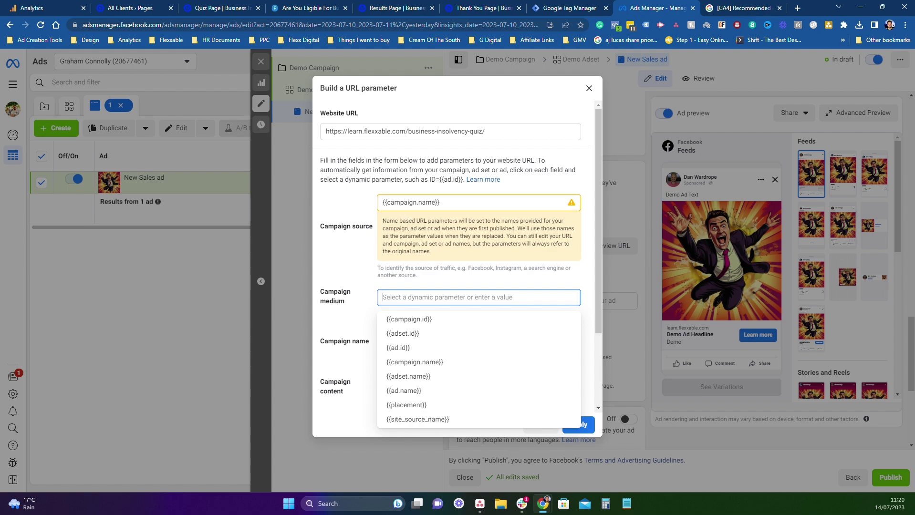
pyautogui.moveTo(501, 204); pyautogui.dragTo(300, 207)
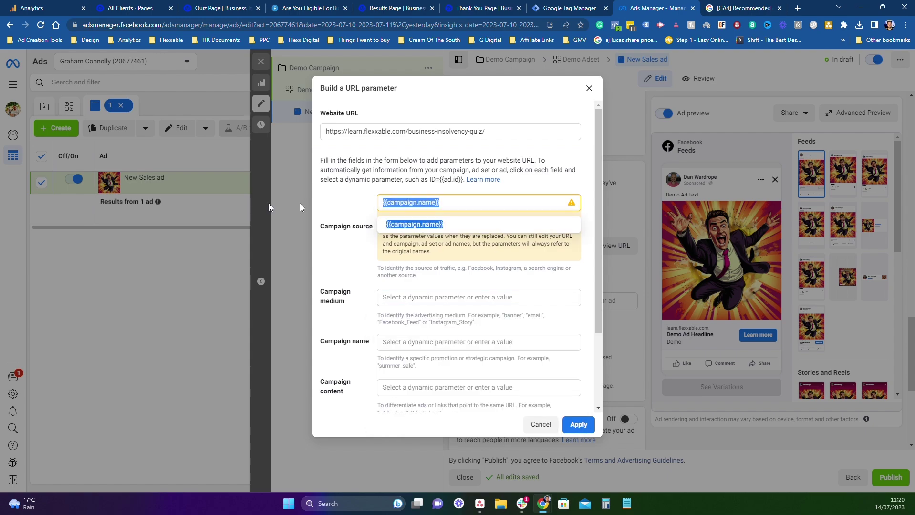
pyautogui.write('Faceboo')
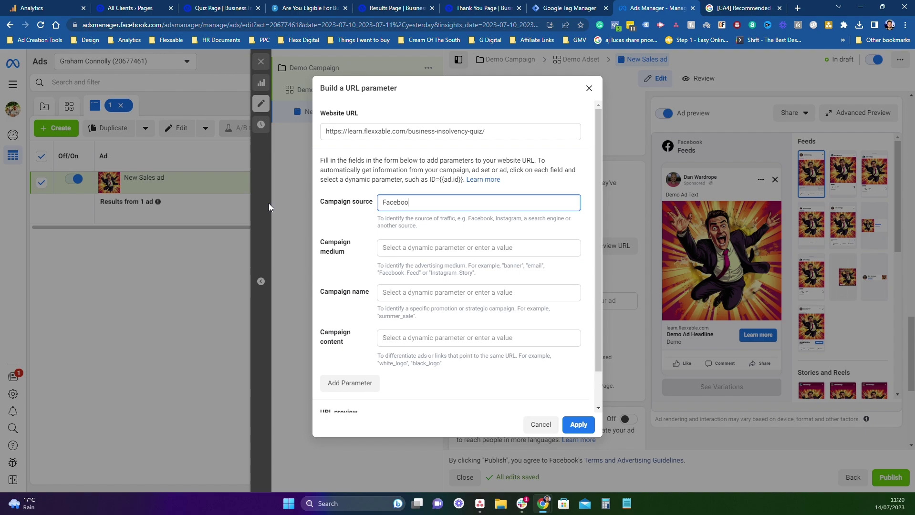
pyautogui.write('k')
pyautogui.press('Tab')
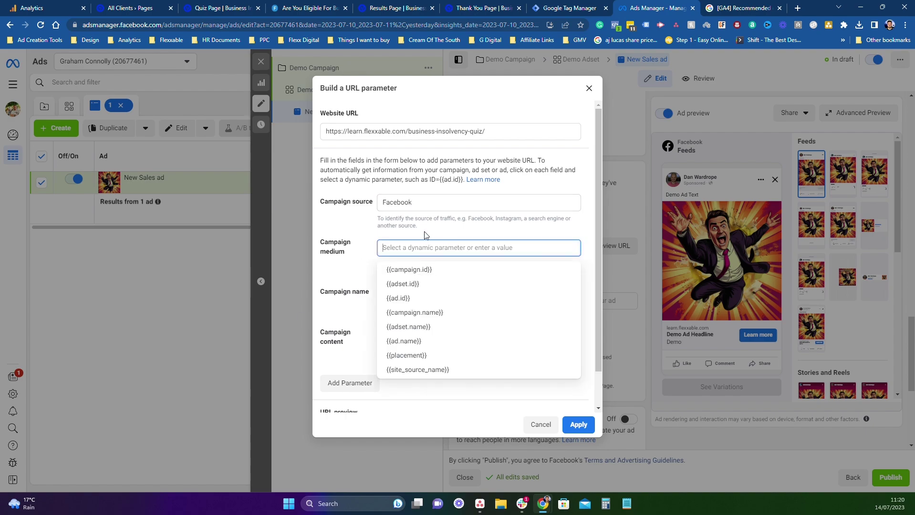
pyautogui.hotkey('shift', 'Tab')
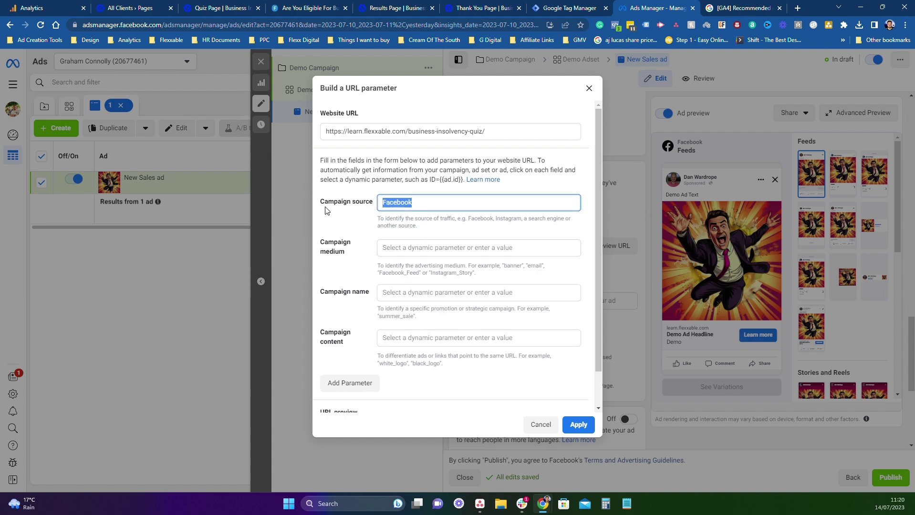
pyautogui.press('BackSpace')
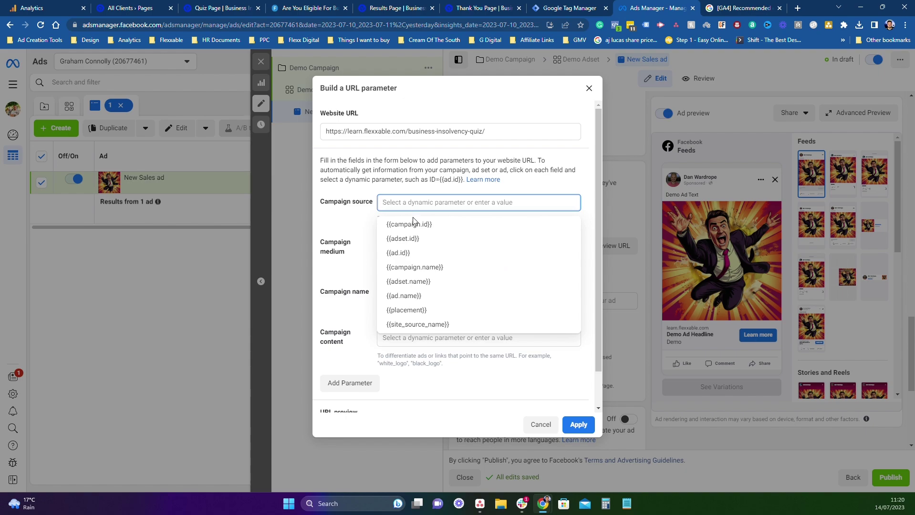
# - Set campaign source {{campaign.name}}, medium {{adset.name}} and content {{ad.name}} as dynamic values
pyautogui.click(415, 268)
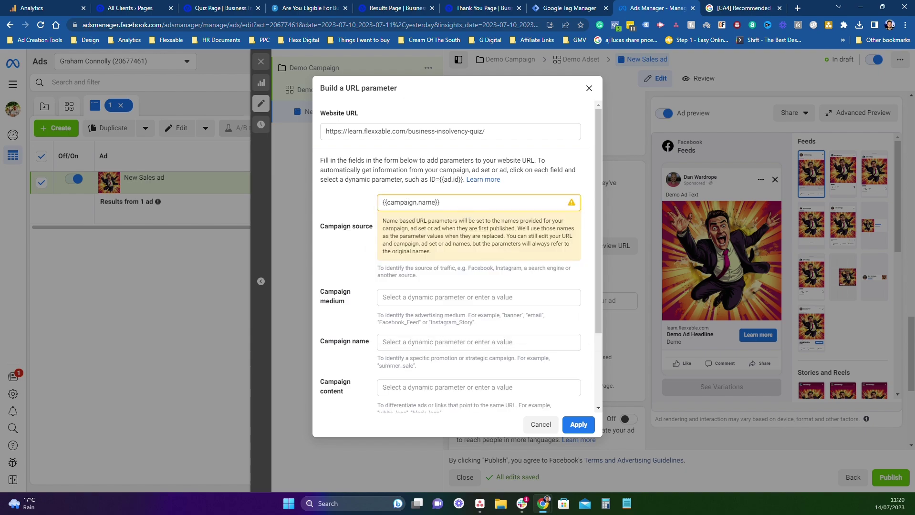
pyautogui.click(415, 297)
pyautogui.scroll(-1, 428, 311)
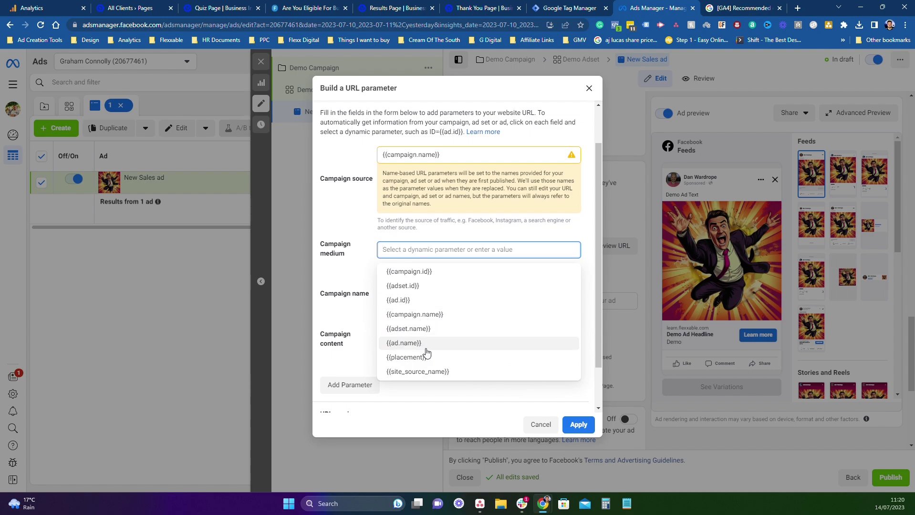
pyautogui.click(423, 328)
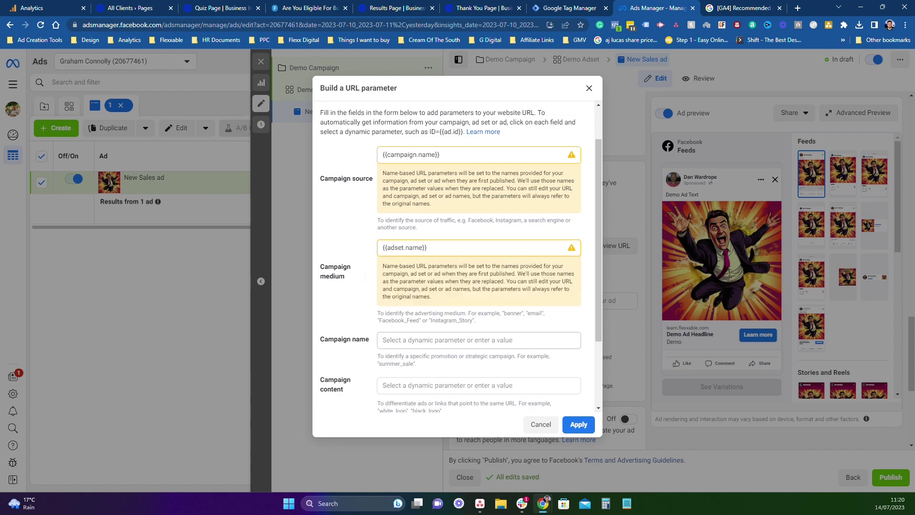
pyautogui.scroll(-2, 402, 345)
pyautogui.click(394, 298)
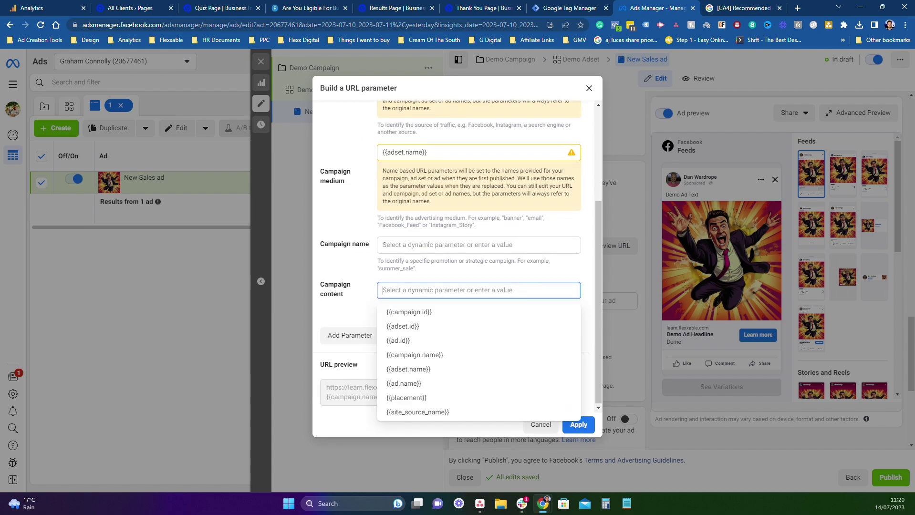
pyautogui.click(413, 384)
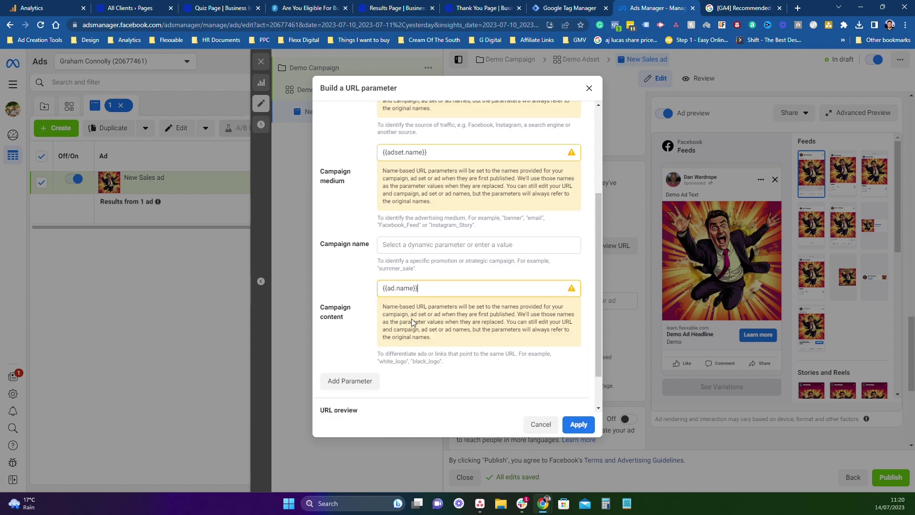
# - Enter Facebook as the campaign name, retyping the value after clearing it
pyautogui.click(418, 245)
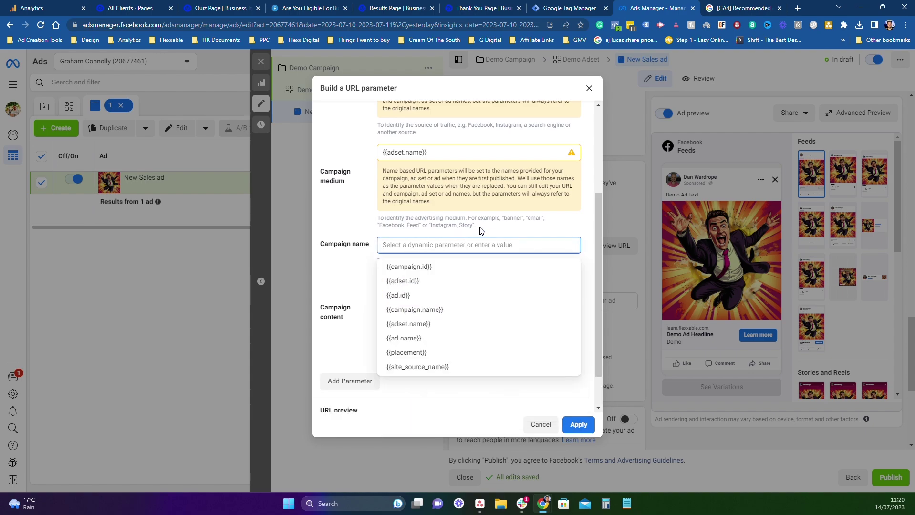
pyautogui.write('Facebook')
pyautogui.scroll(-1, 385, 304)
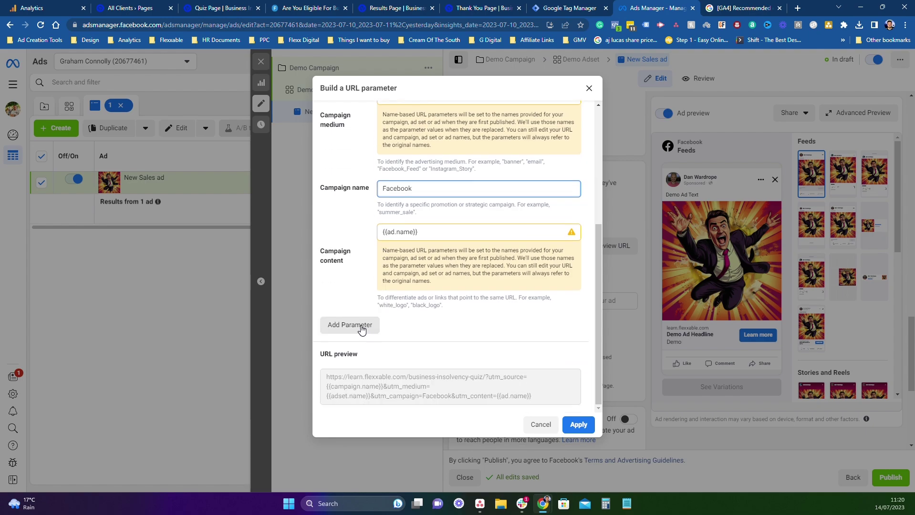
pyautogui.scroll(2, 366, 323)
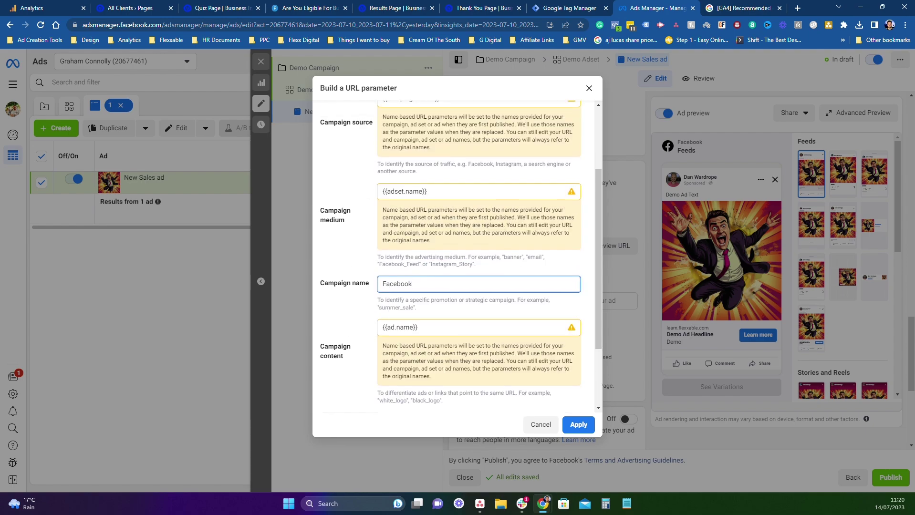
pyautogui.click(442, 329)
pyautogui.click(337, 286)
pyautogui.hotkey('ctrl', 'a')
pyautogui.press('BackSpace')
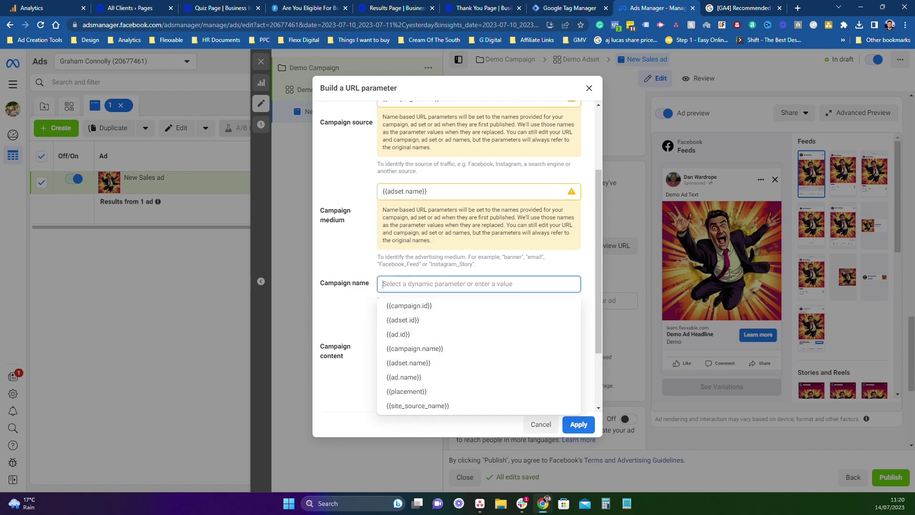
pyautogui.write('Facebook')
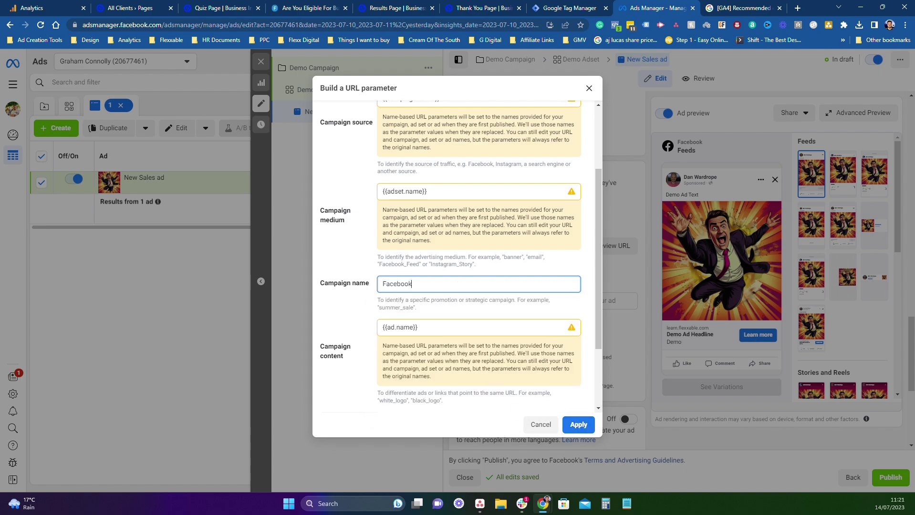
pyautogui.scroll(-2, 592, 415)
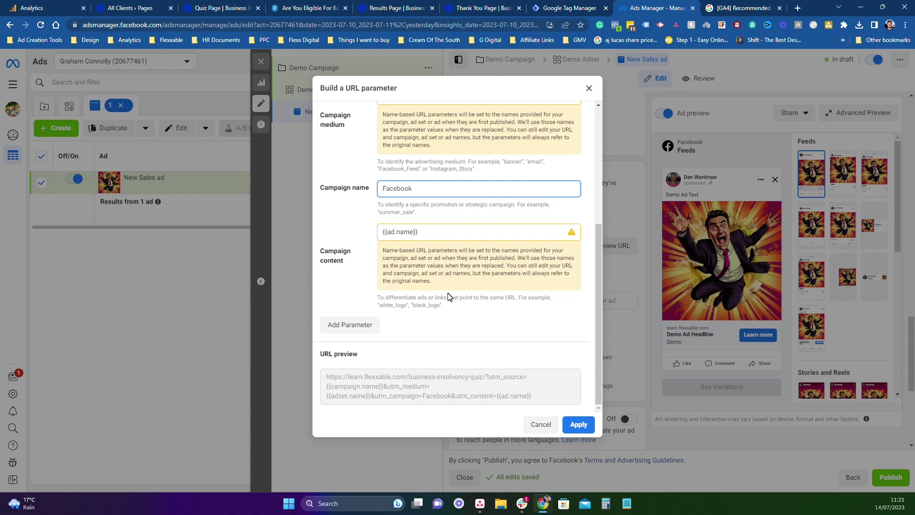
pyautogui.scroll(2, 456, 257)
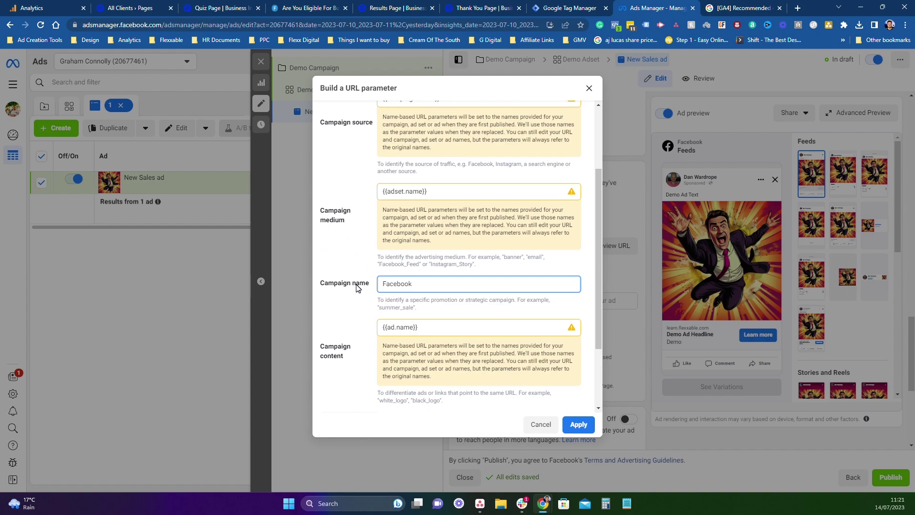
pyautogui.scroll(-2, 553, 369)
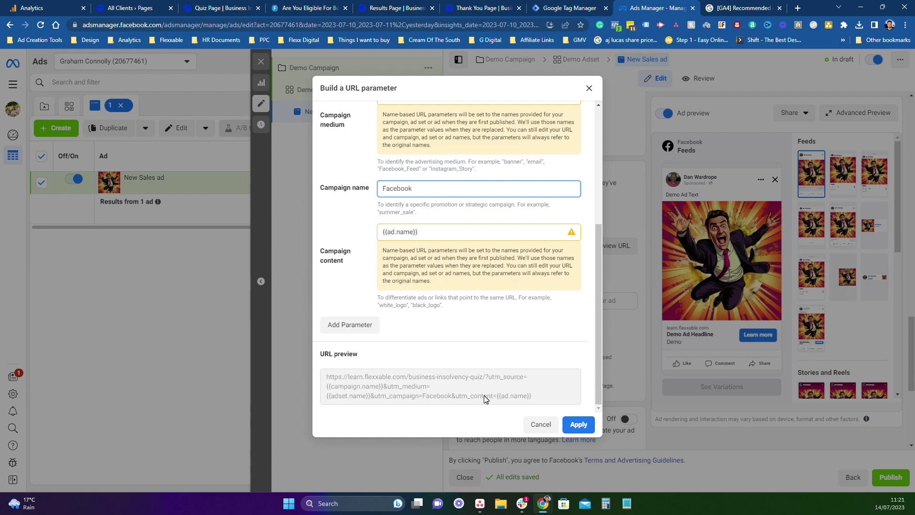
# - Apply the UTM parameters and select the whole tagged website URL for copying
pyautogui.click(578, 424)
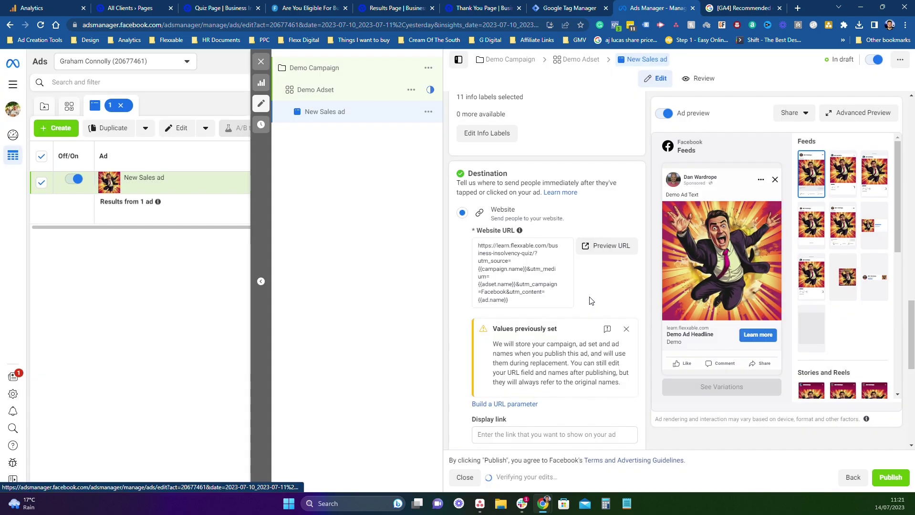
pyautogui.moveTo(509, 301); pyautogui.dragTo(471, 241)
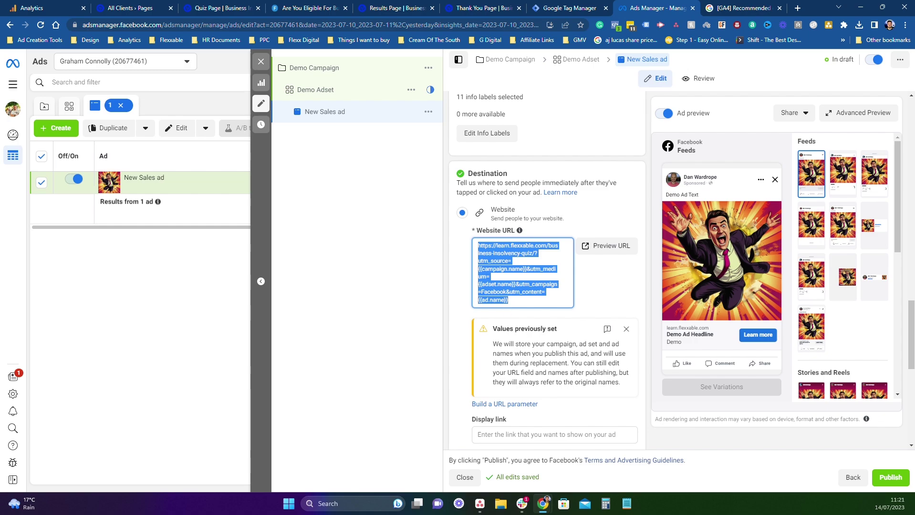
pyautogui.scroll(-2, 555, 324)
pyautogui.scroll(2, 569, 328)
pyautogui.moveTo(510, 300); pyautogui.dragTo(462, 246)
pyautogui.hotkey('ctrl', 'c')
# - Paste the tagged URL into a new tab, replacing the campaign and ad set placeholders with DEMOCampaign and DEMOAdset
pyautogui.click(798, 8)
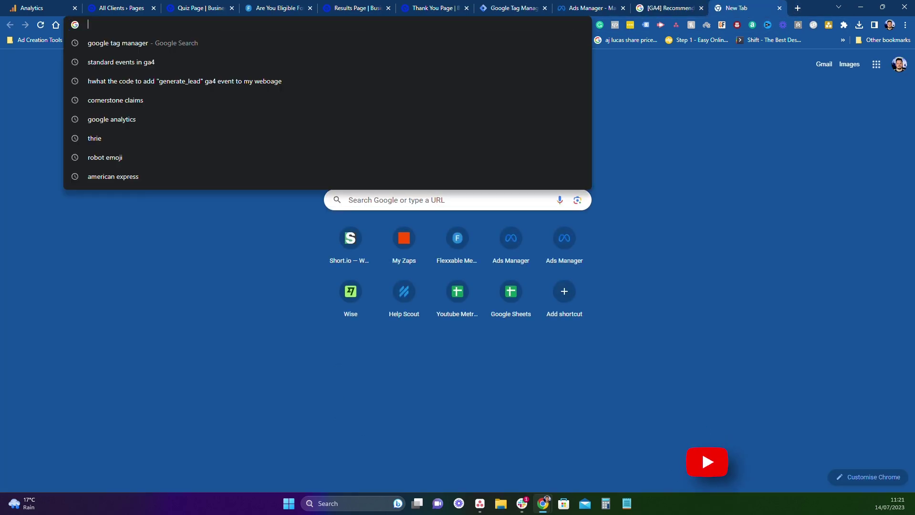
pyautogui.hotkey('ctrl', 'v')
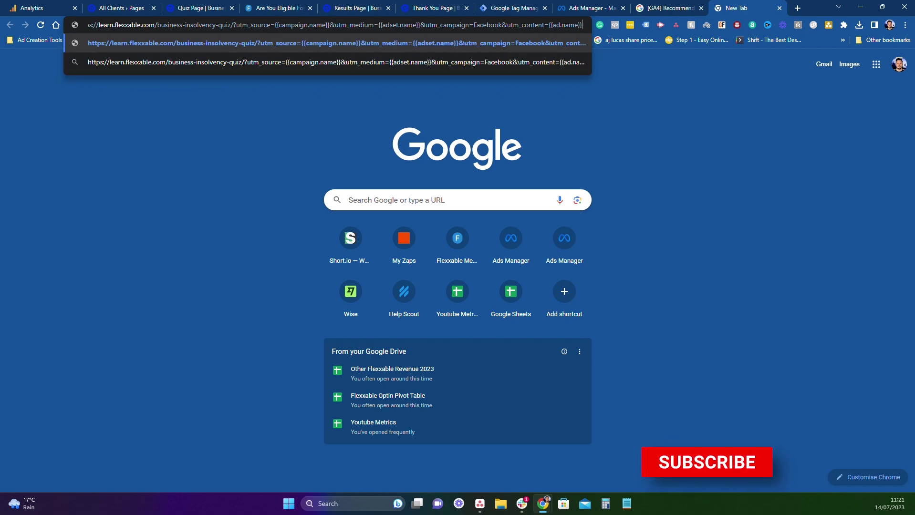
pyautogui.moveTo(275, 25); pyautogui.dragTo(328, 25)
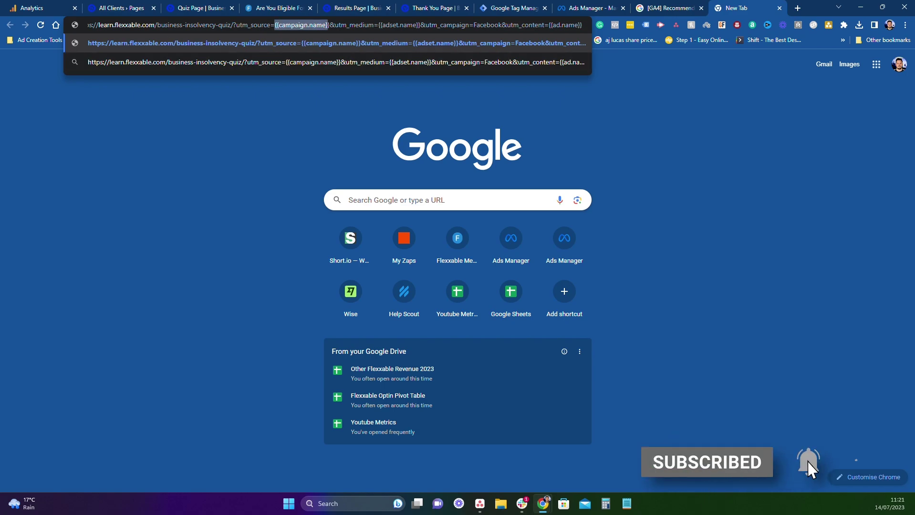
pyautogui.hotkey('shift', 'Right')
pyautogui.write('DEMO')
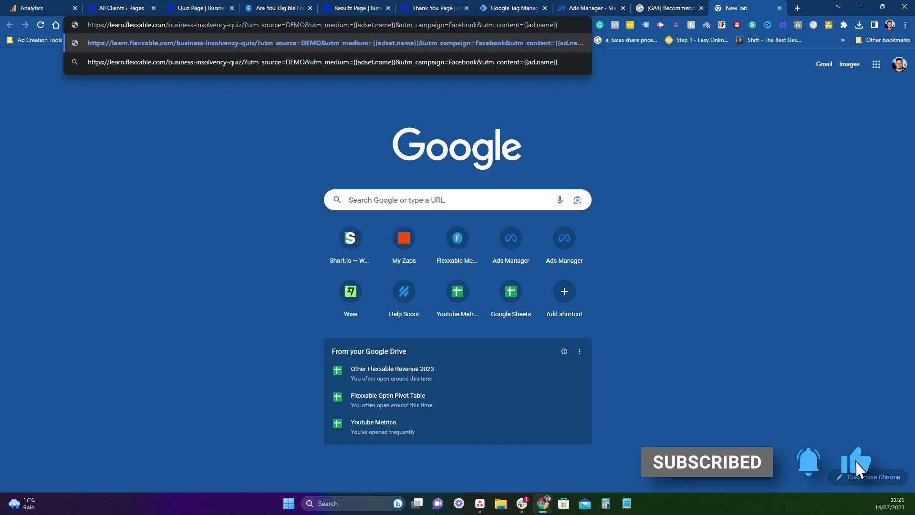
pyautogui.write('Campaign')
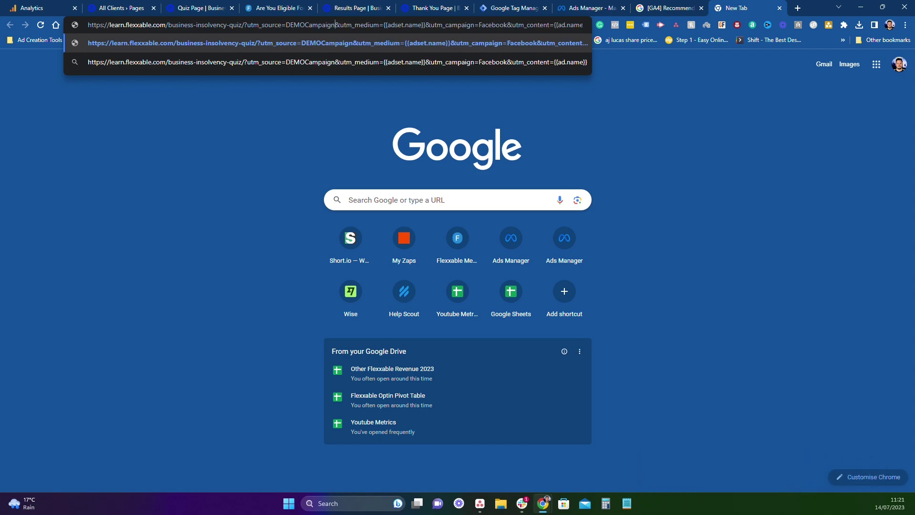
pyautogui.moveTo(384, 24); pyautogui.dragTo(424, 25)
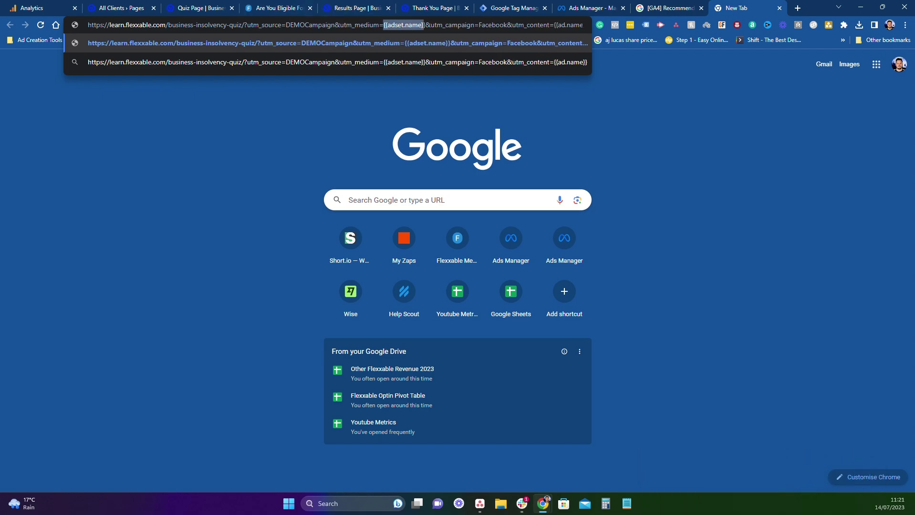
pyautogui.hotkey('shift', 'Right')
pyautogui.write('DEMOAdse')
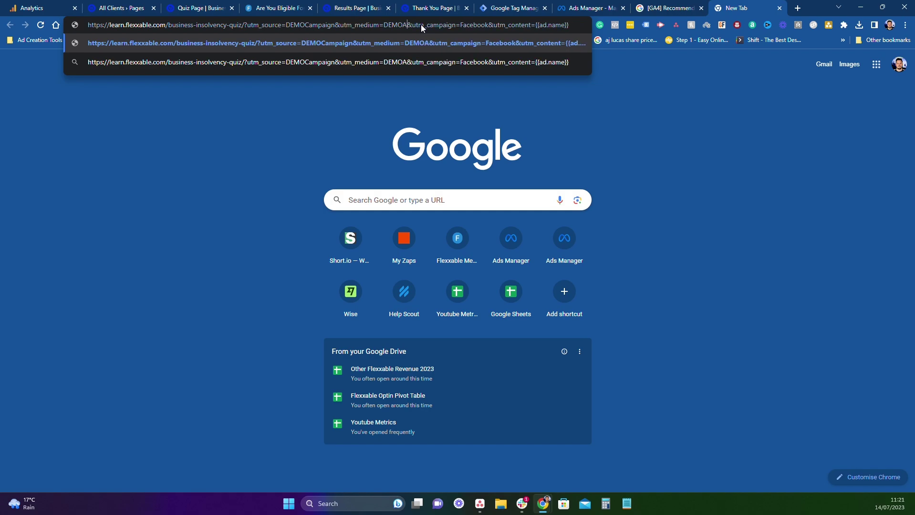
pyautogui.write('t')
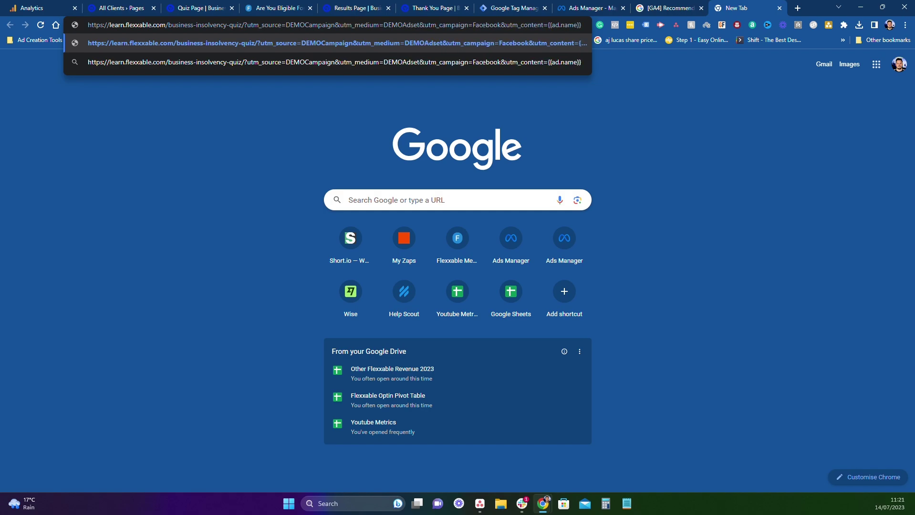
# - Replace {{ad.name}} with New Sales Ad, space out DEMO Campaign and DEMO Adset, and load the URL
pyautogui.moveTo(548, 24); pyautogui.dragTo(582, 25)
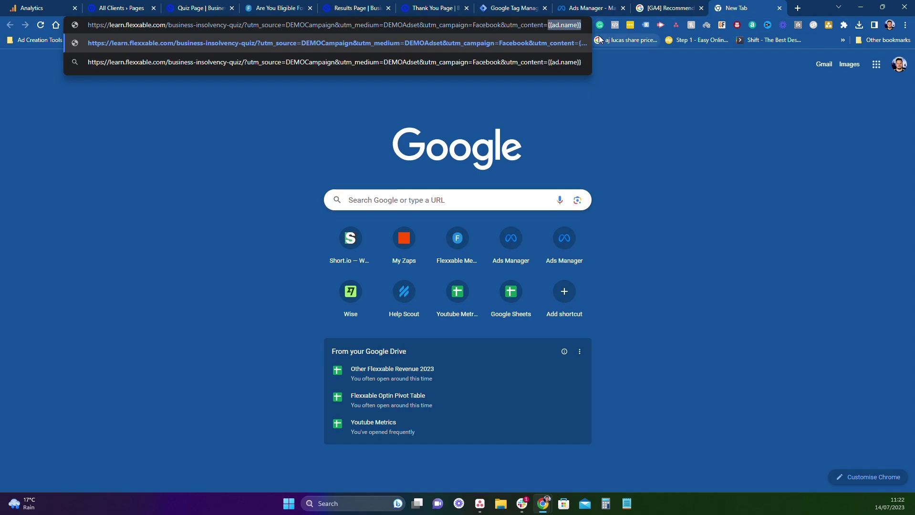
pyautogui.write('New Sales')
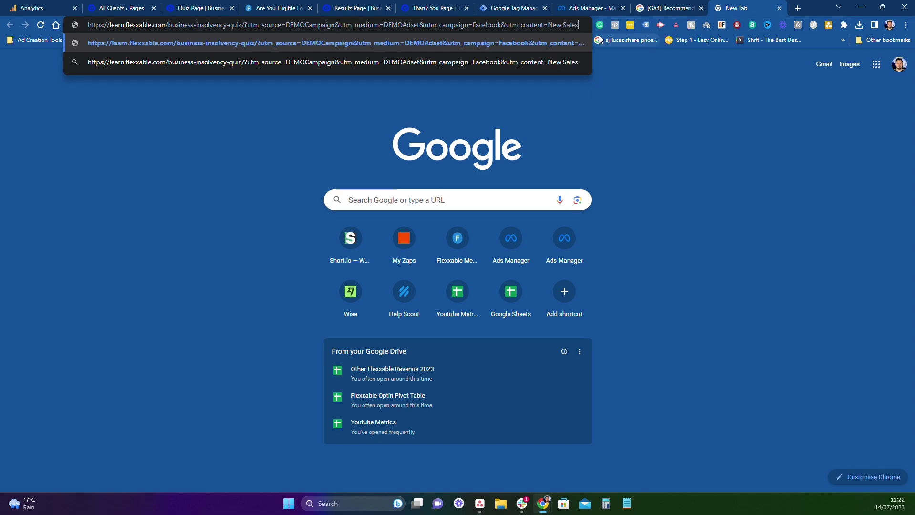
pyautogui.write(' Ad')
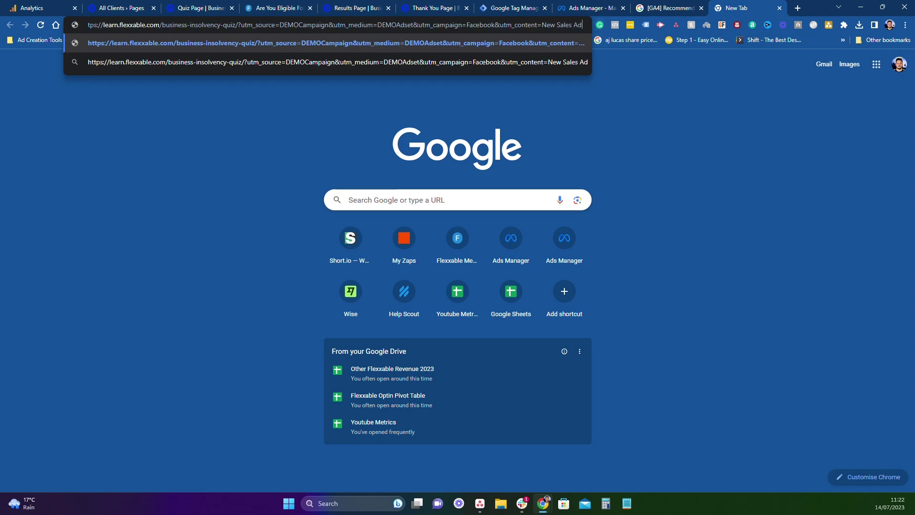
pyautogui.click(397, 25)
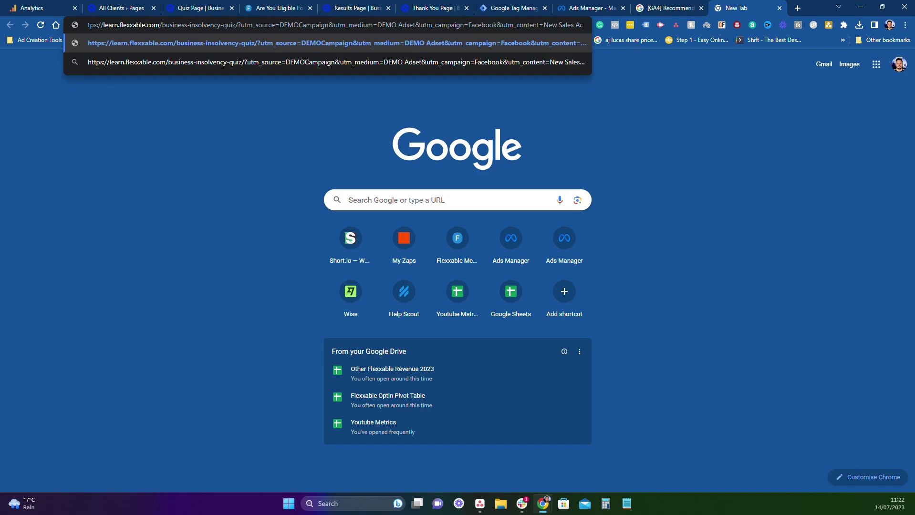
pyautogui.click(299, 25)
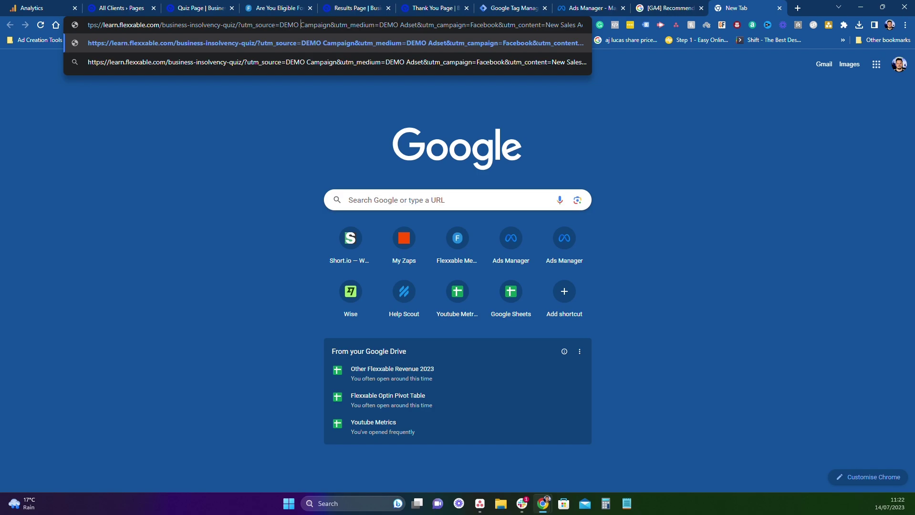
pyautogui.hotkey('shift', 'End')
pyautogui.click(487, 25)
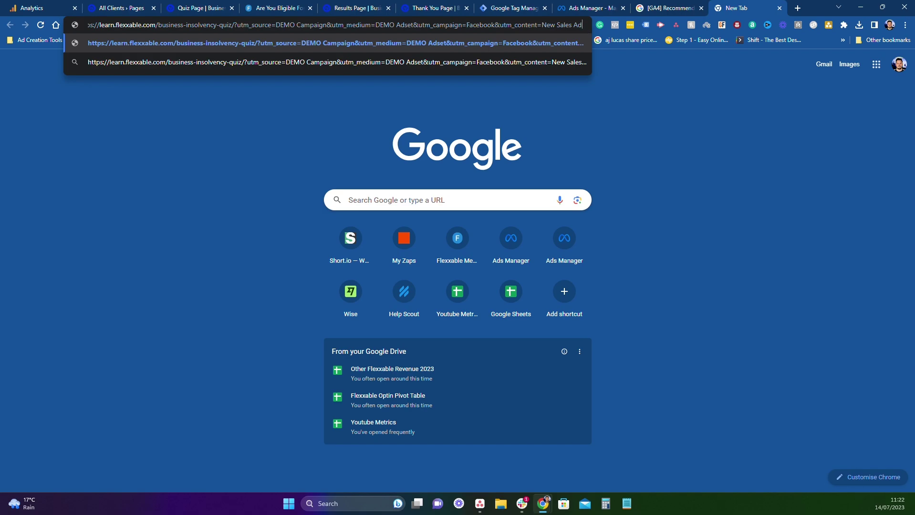
pyautogui.press('Return')
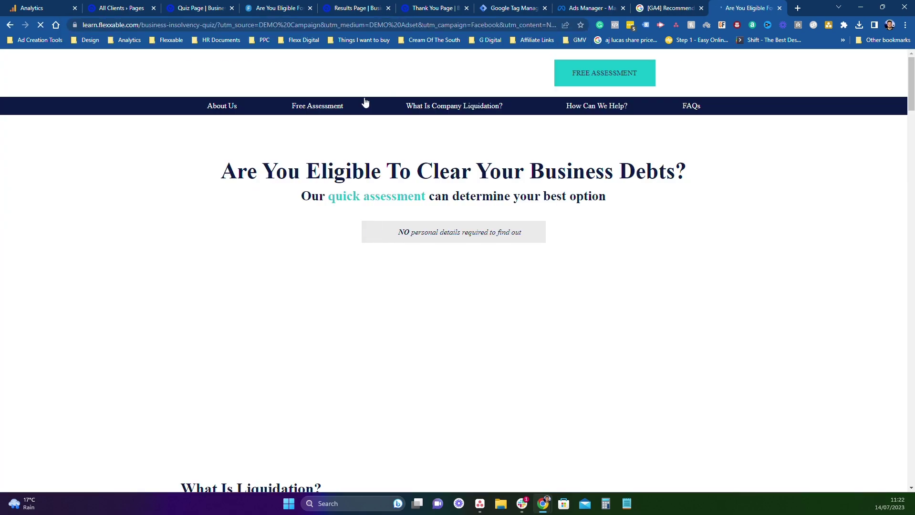
# - Enable Tag Assistant Legacy on the quiz tab, reload the page and review the fired tags
pyautogui.moveTo(258, 25); pyautogui.dragTo(558, 25)
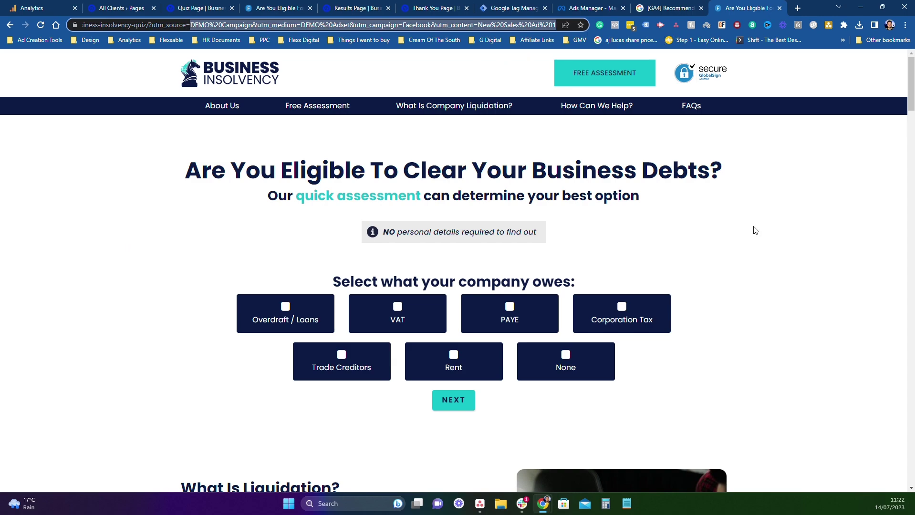
pyautogui.click(805, 296)
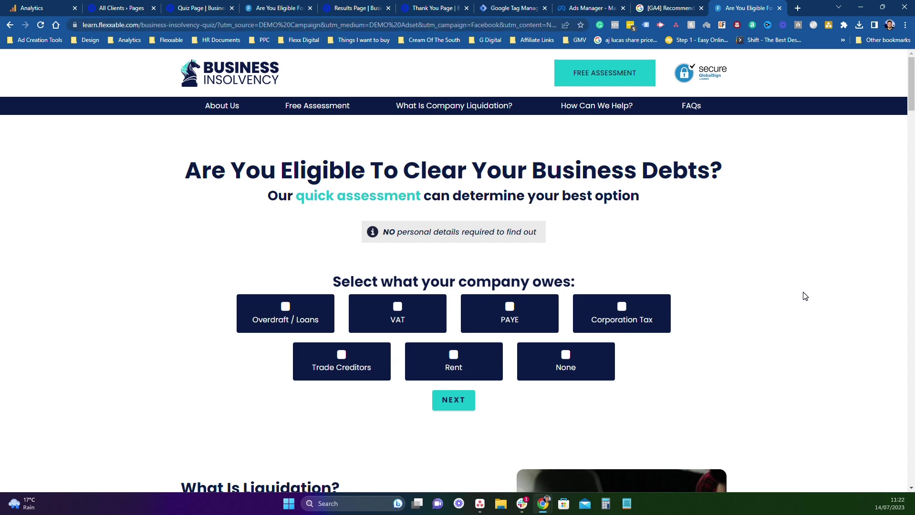
pyautogui.click(646, 25)
pyautogui.click(461, 129)
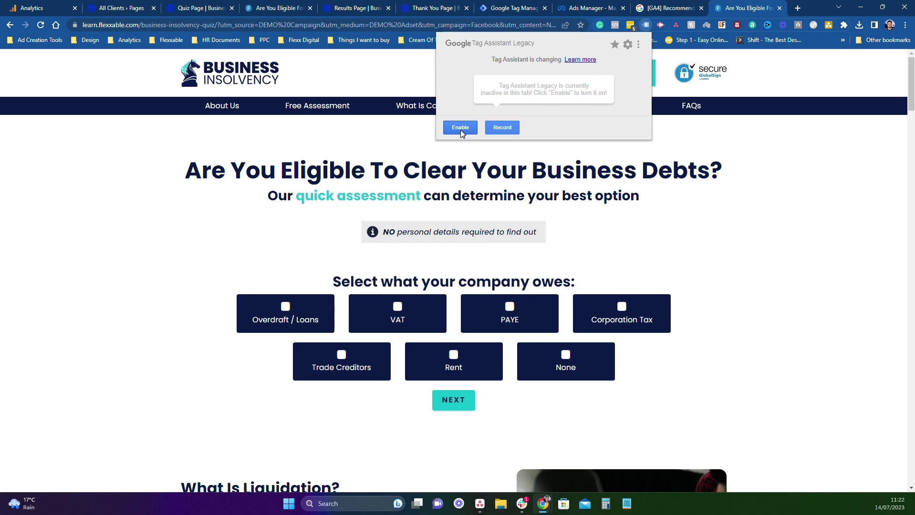
pyautogui.click(41, 26)
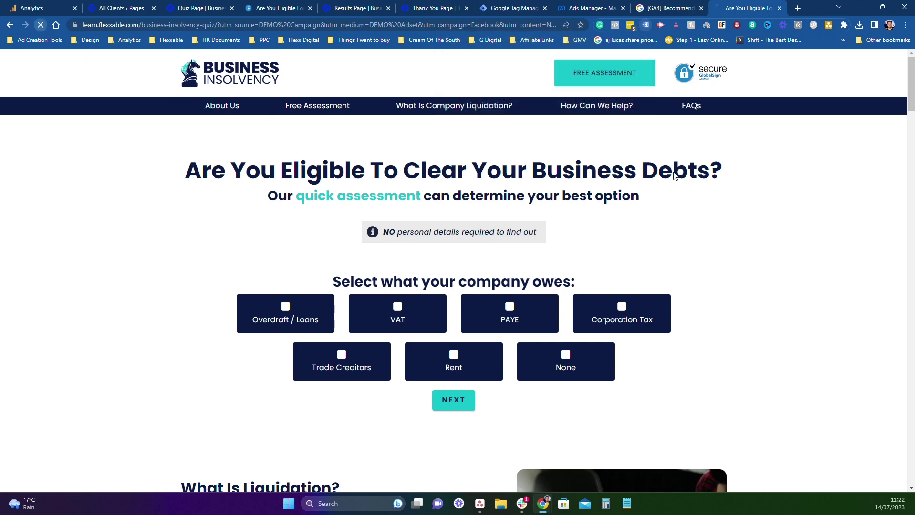
pyautogui.click(646, 25)
pyautogui.click(38, 5)
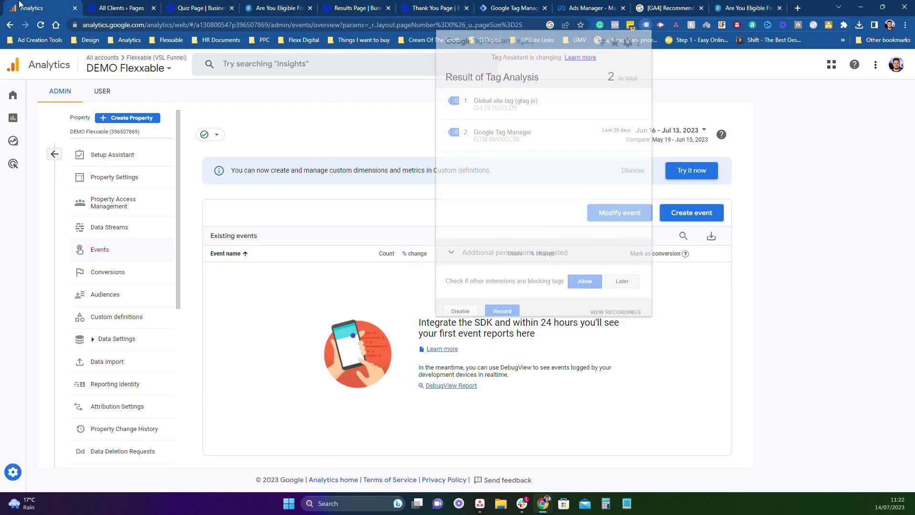
# - Open the User acquisition report by First user source and open its conversion events list
pyautogui.click(19, 95)
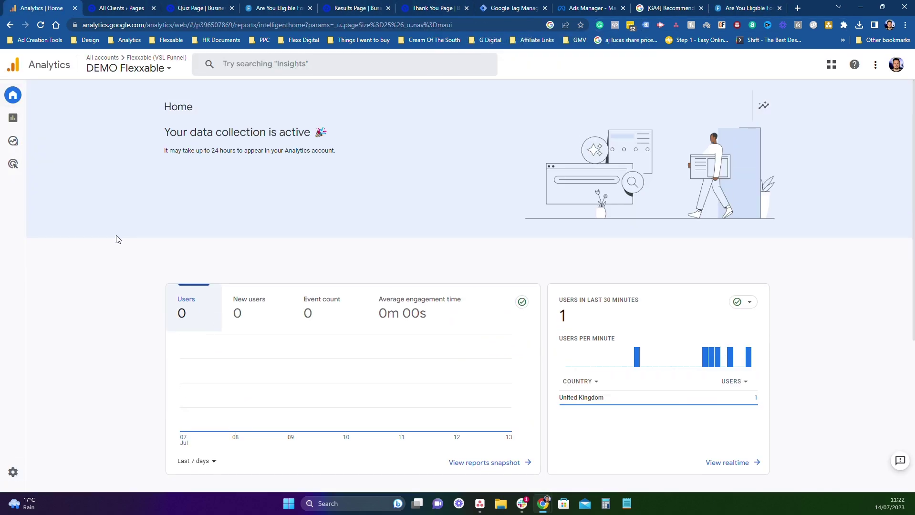
pyautogui.moveTo(14, 120)
pyautogui.click(42, 117)
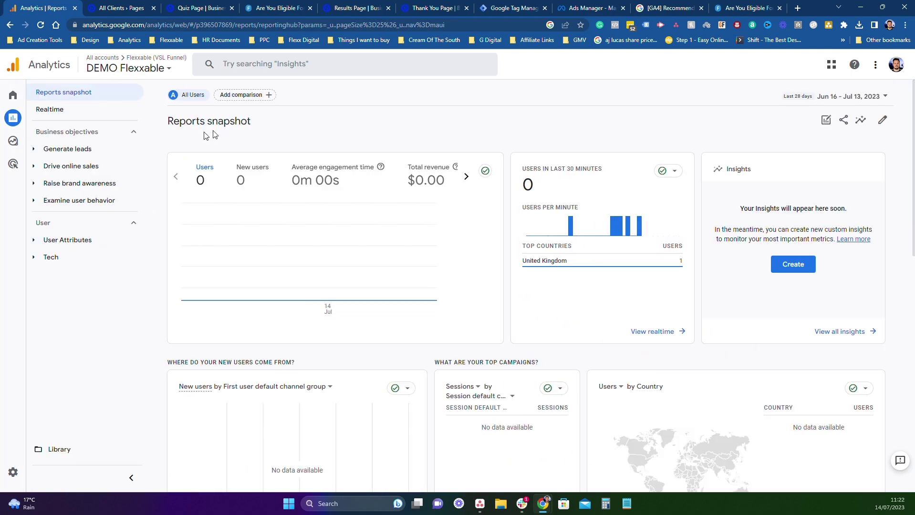
pyautogui.scroll(-1, 380, 360)
pyautogui.scroll(-1, 387, 363)
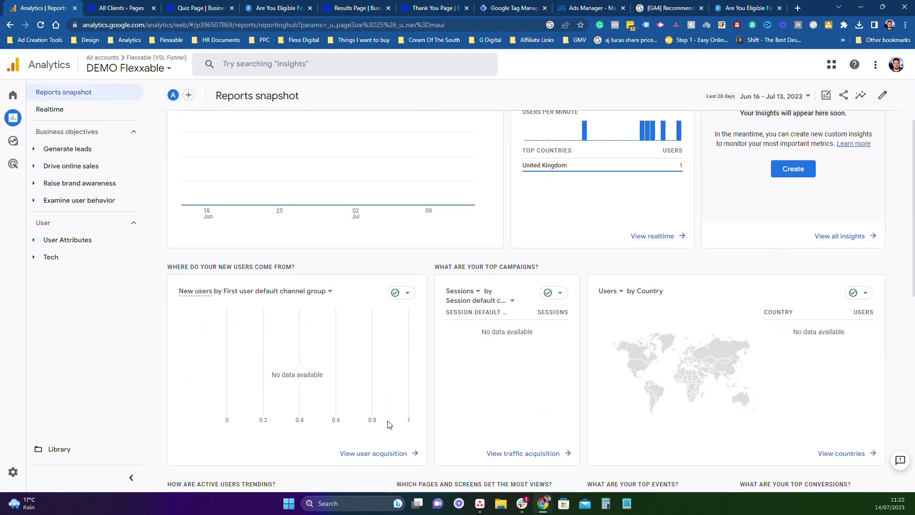
pyautogui.click(384, 454)
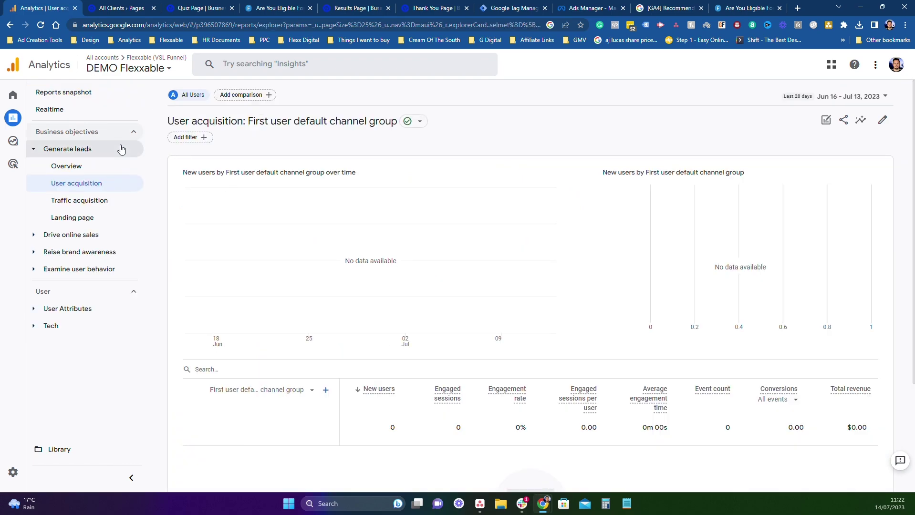
pyautogui.scroll(-2, 386, 310)
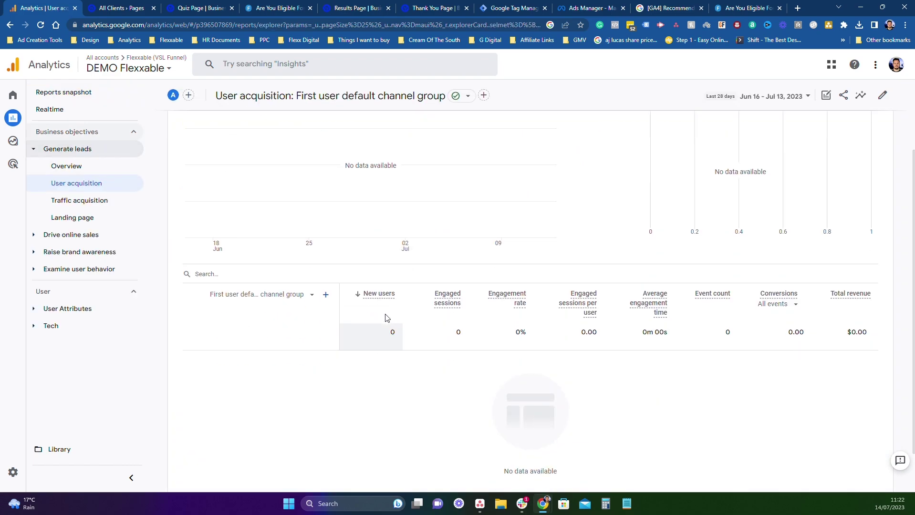
pyautogui.click(309, 295)
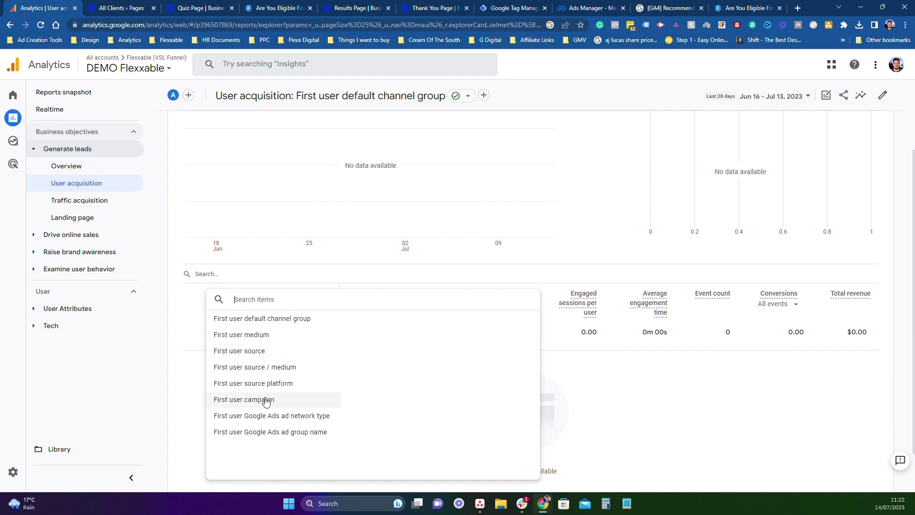
pyautogui.click(255, 351)
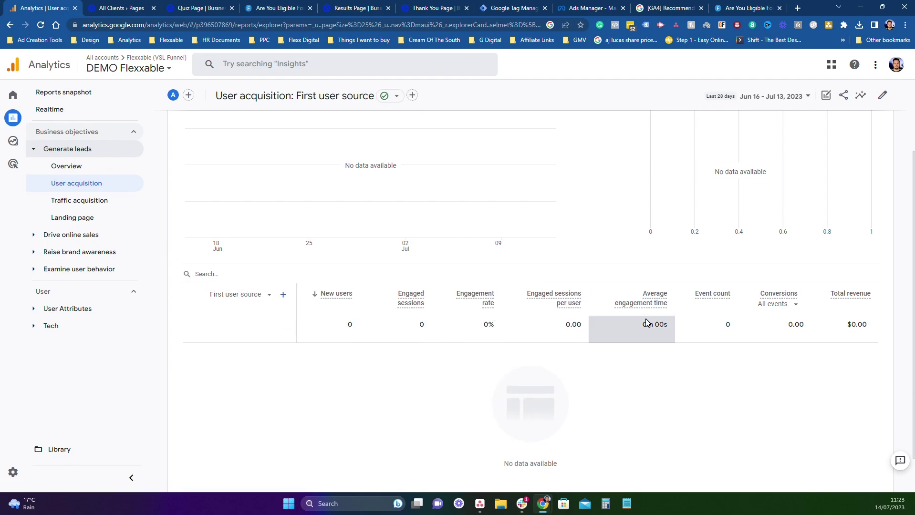
pyautogui.click(793, 304)
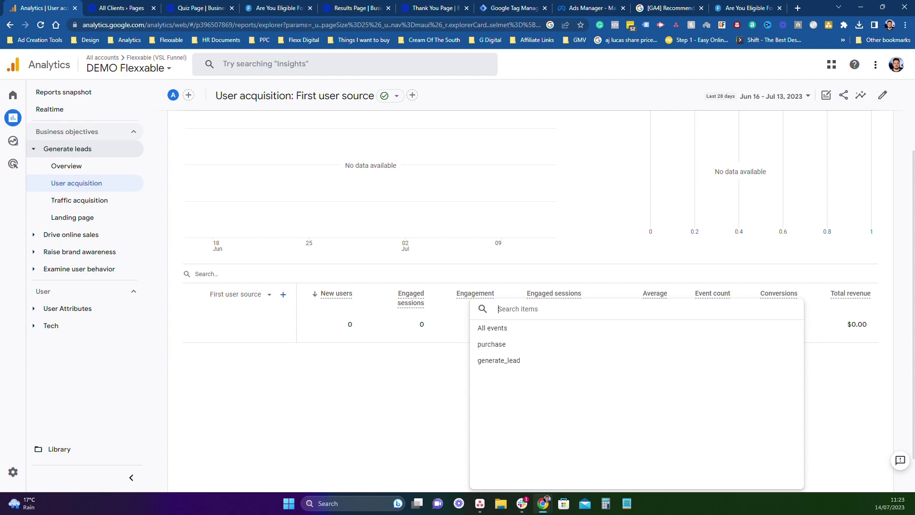
# - Answer Overdraft / Loans about £85,000, then set Debtors £84,000, Fixtures & Fittings £48,000, Stock £26,000
pyautogui.click(528, 107)
pyautogui.click(254, 6)
pyautogui.click(320, 315)
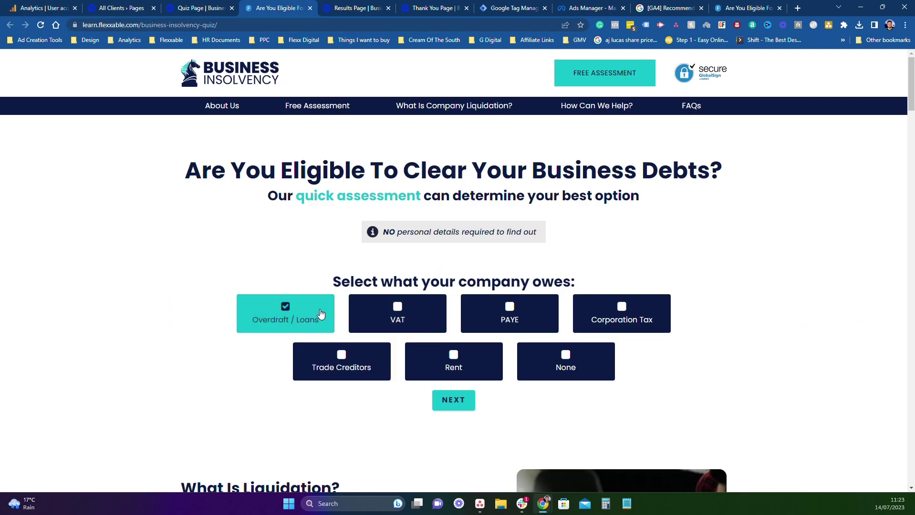
pyautogui.click(462, 405)
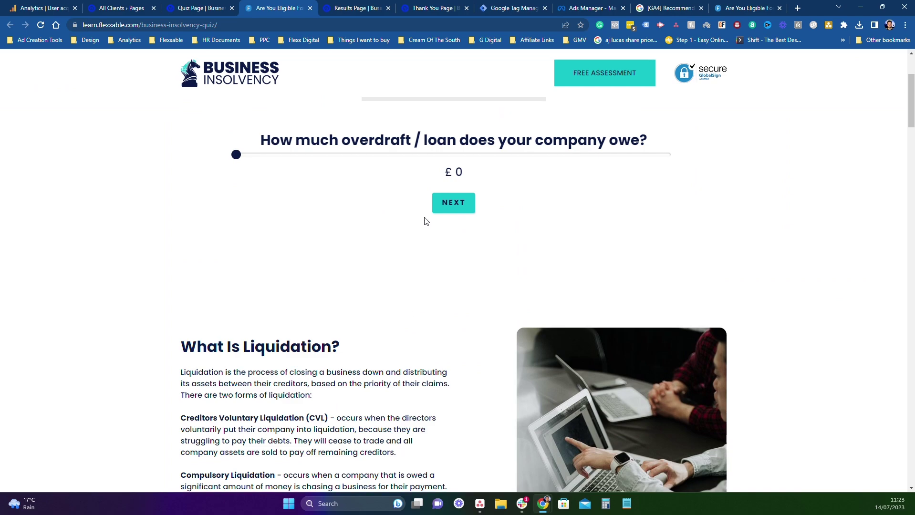
pyautogui.click(421, 154)
pyautogui.click(448, 205)
pyautogui.click(422, 175)
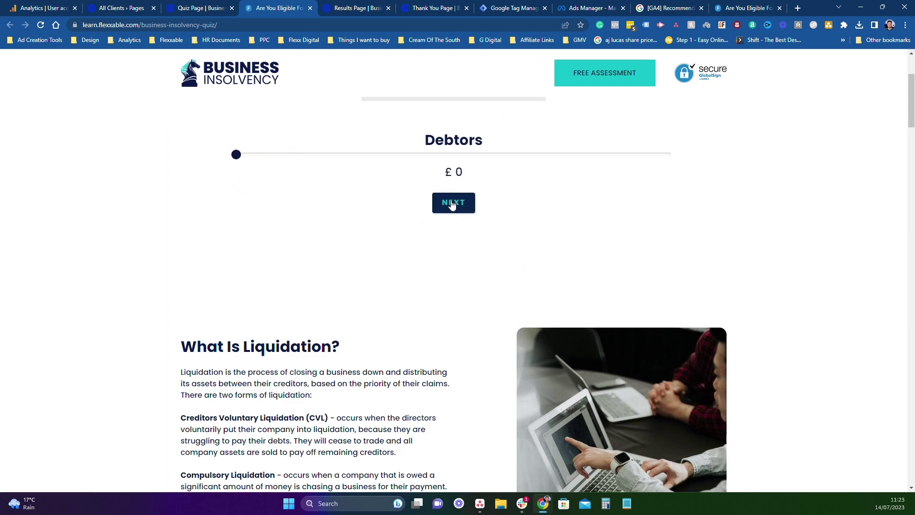
pyautogui.click(420, 154)
pyautogui.click(448, 204)
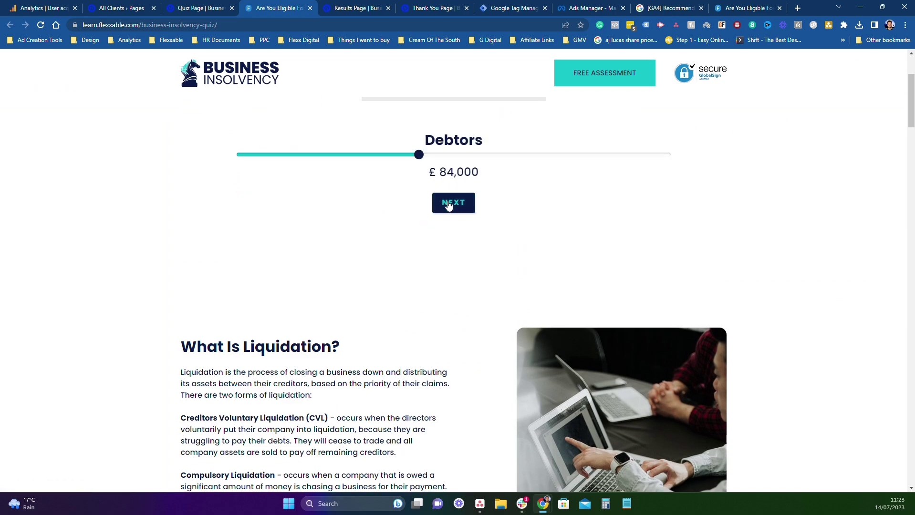
pyautogui.click(444, 154)
pyautogui.click(444, 210)
pyautogui.click(462, 155)
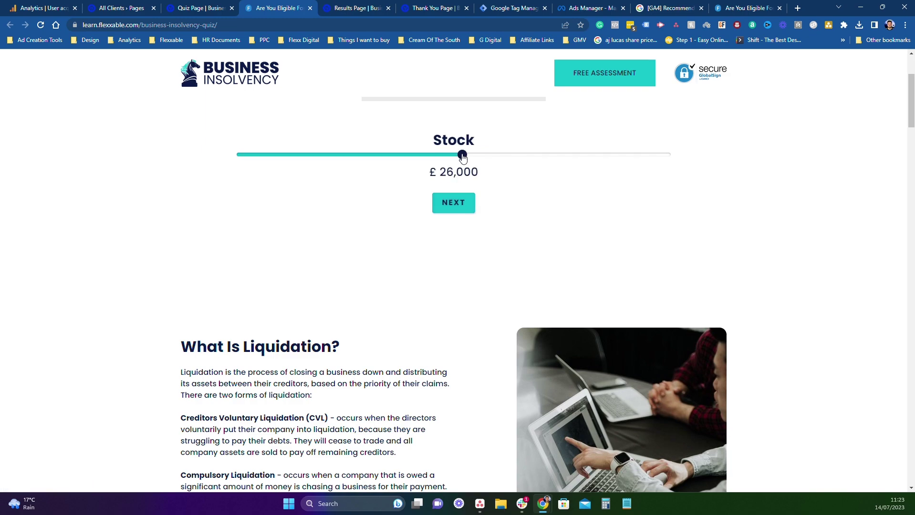
pyautogui.click(454, 194)
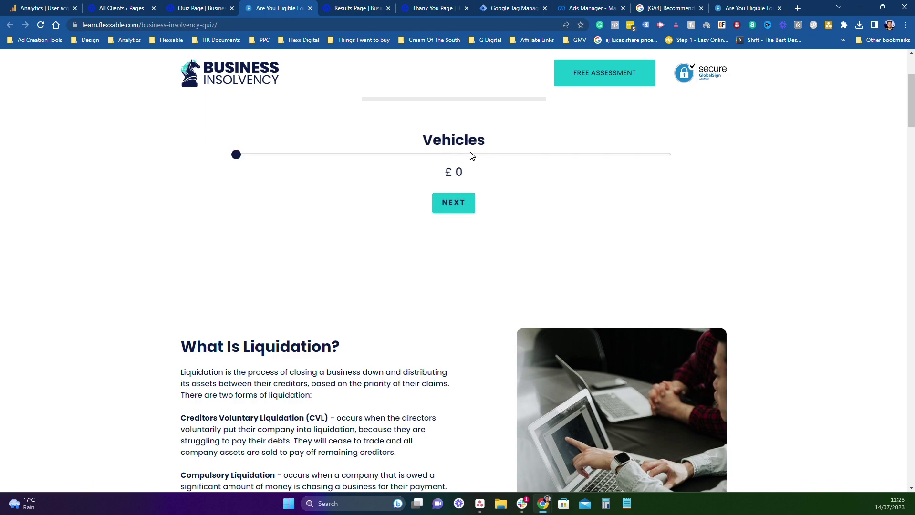
# - Set Vehicles £50,500, Cash in bank £50,500, Plant & Machinery £133,000, Property and Other, then finish the quiz
pyautogui.click(455, 154)
pyautogui.click(459, 209)
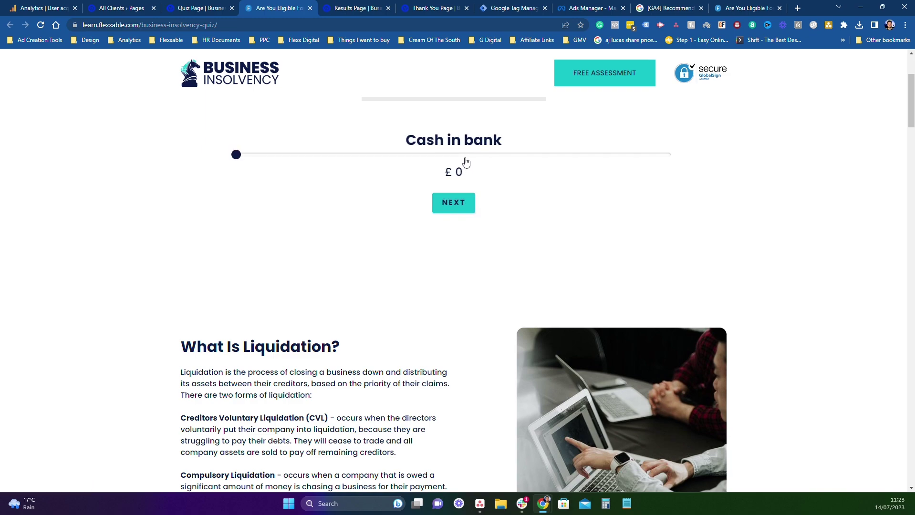
pyautogui.click(458, 154)
pyautogui.click(462, 204)
pyautogui.click(468, 154)
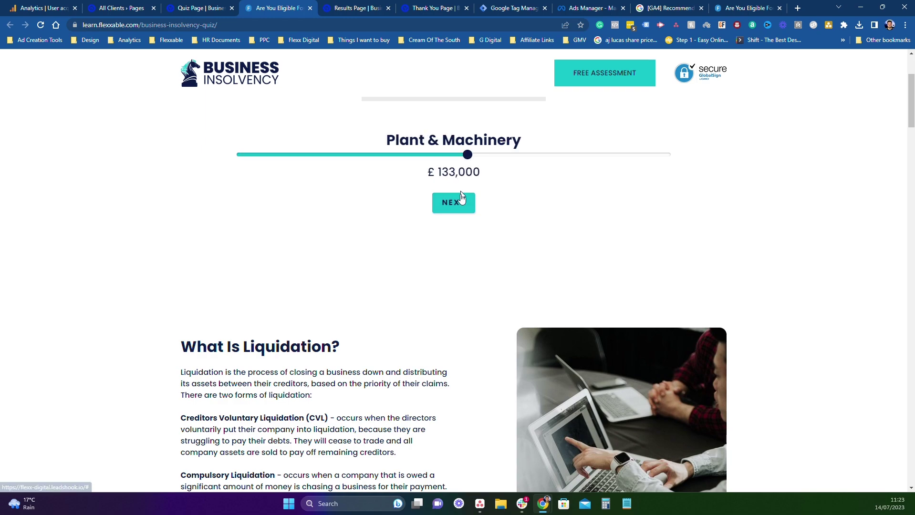
pyautogui.click(463, 202)
pyautogui.click(472, 154)
pyautogui.click(464, 202)
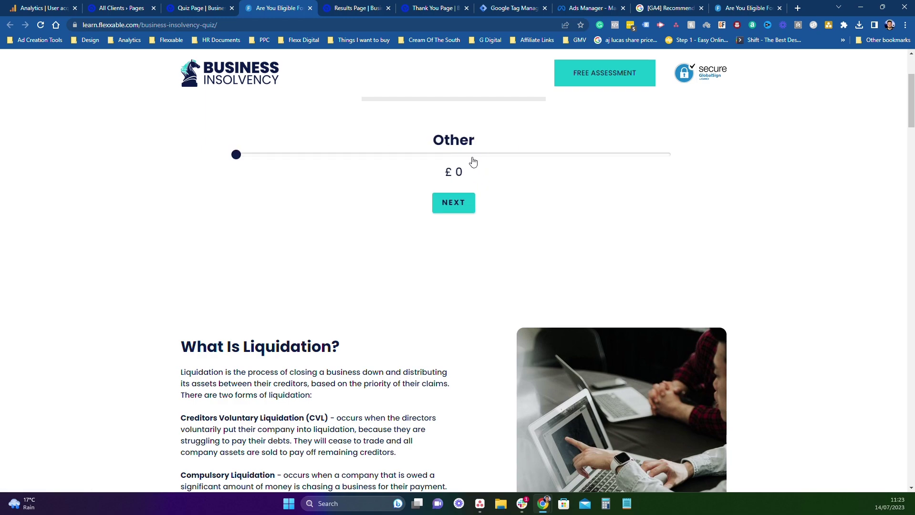
pyautogui.click(483, 154)
pyautogui.click(464, 204)
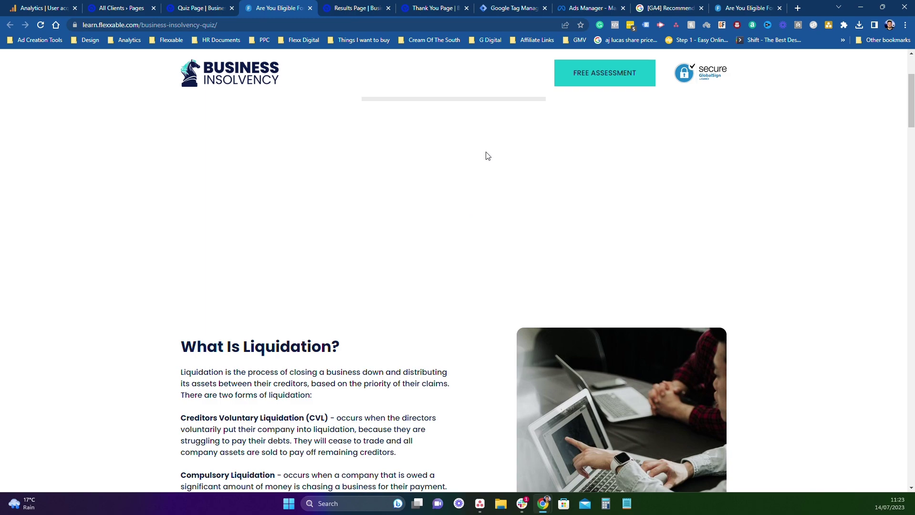
# - Fill the consultation form's company, name, email and phone steps with test details
pyautogui.click(516, 238)
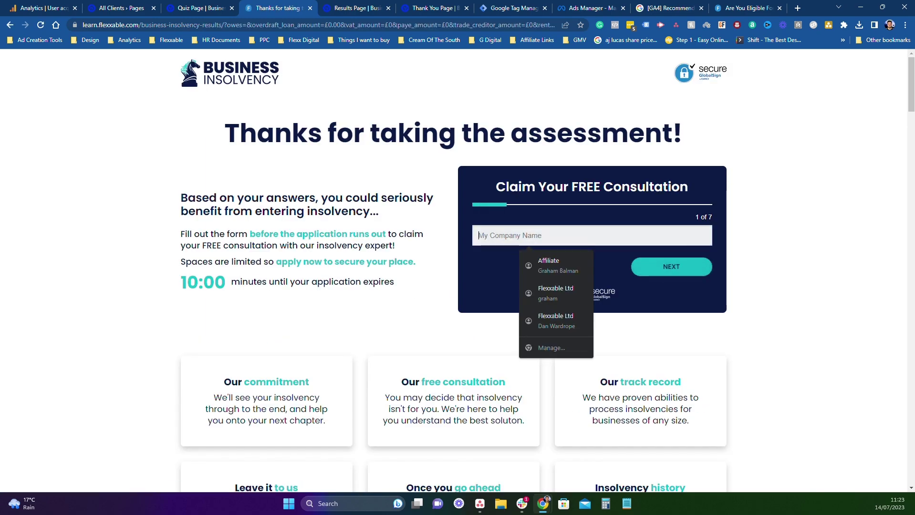
pyautogui.write('ere')
pyautogui.click(647, 267)
pyautogui.write('ertgfrdf')
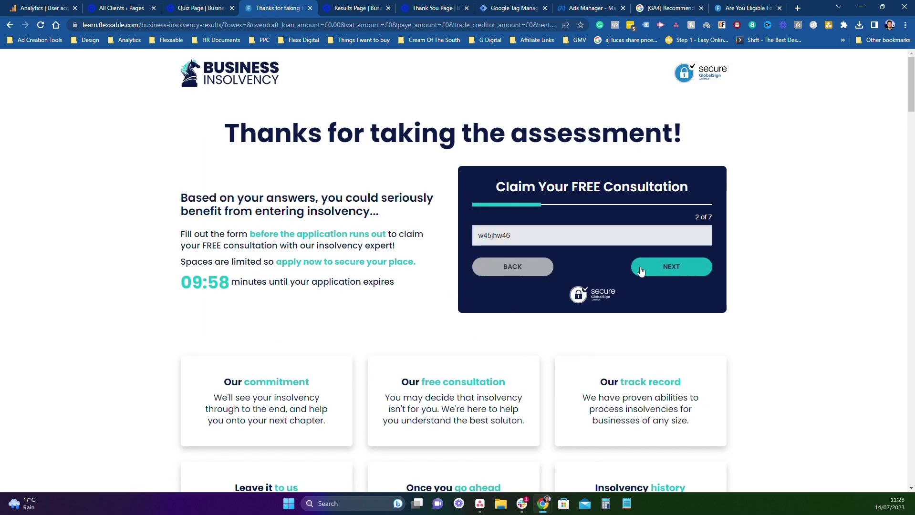
pyautogui.click(642, 268)
pyautogui.write('ertdfg')
pyautogui.press('Return')
pyautogui.write('wtetjh')
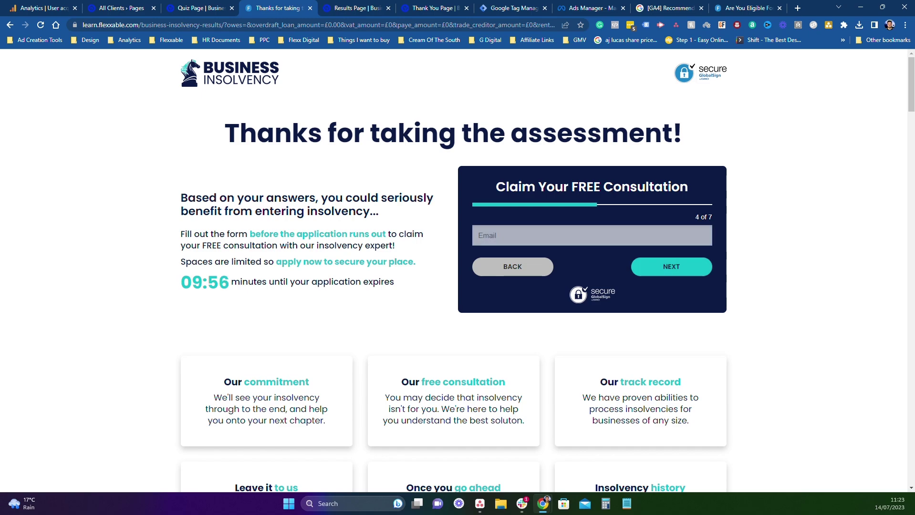
pyautogui.write('@ryj.c')
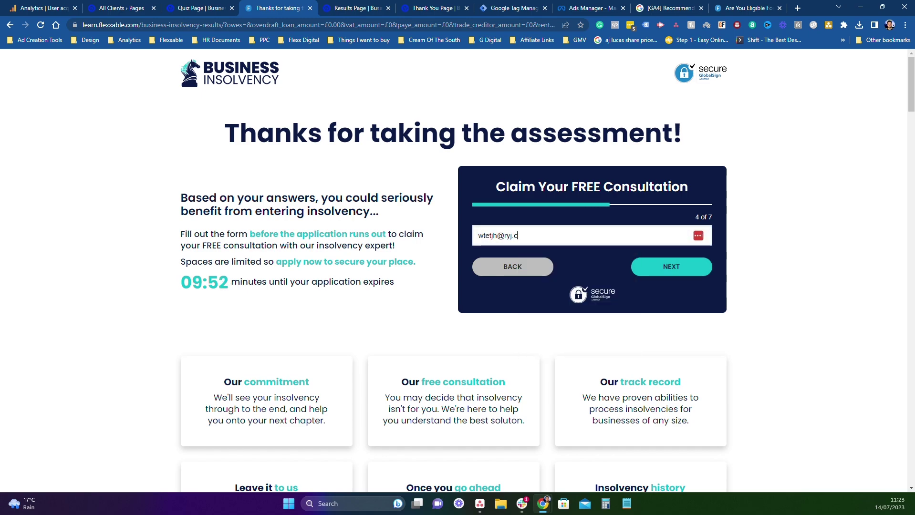
pyautogui.write('om')
pyautogui.click(654, 267)
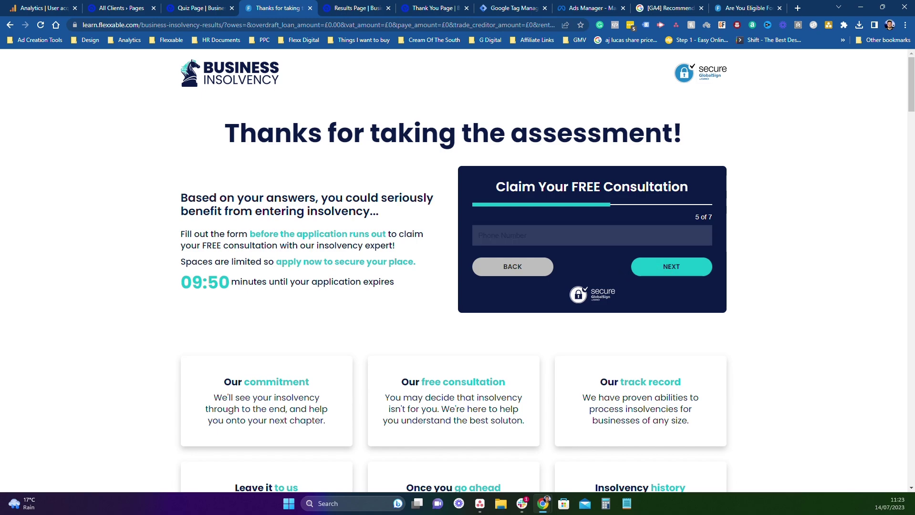
pyautogui.press('Down')
pyautogui.press('Return')
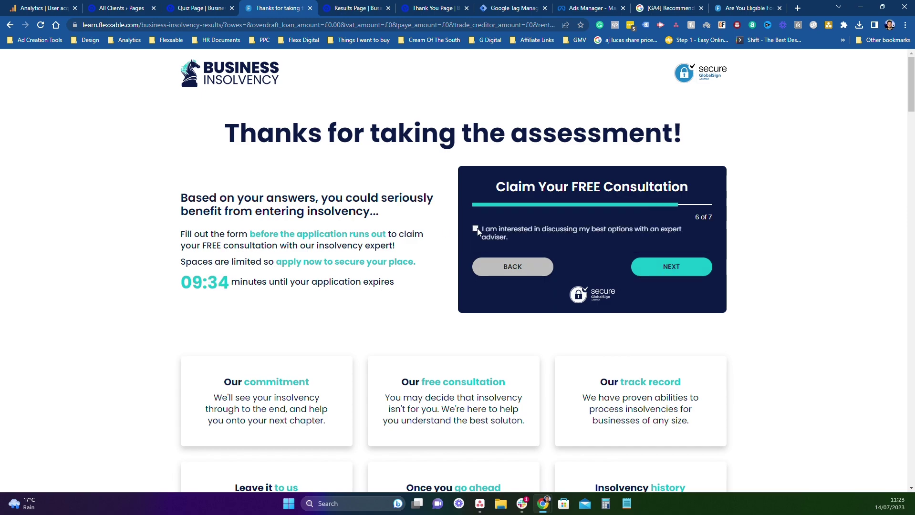
# - Confirm interest in an adviser, accept the privacy policy and submit GET MY FREE CALL
pyautogui.click(476, 229)
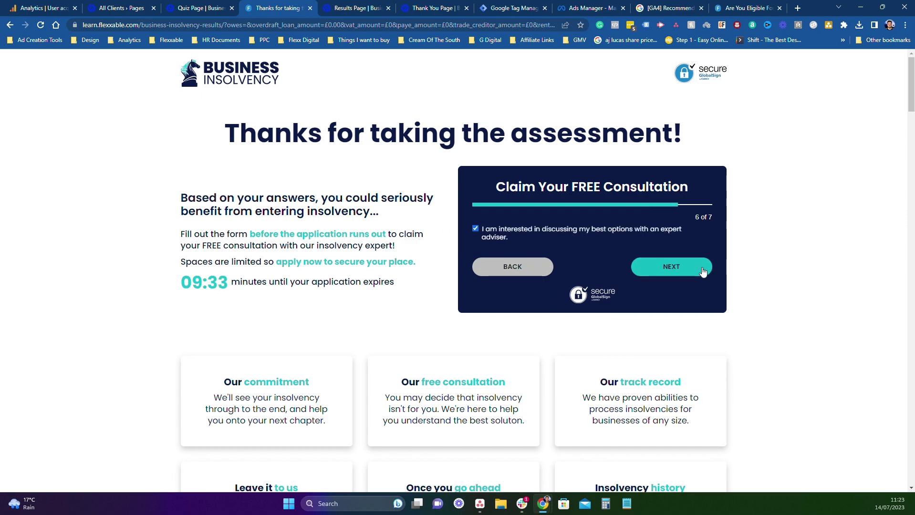
pyautogui.click(697, 266)
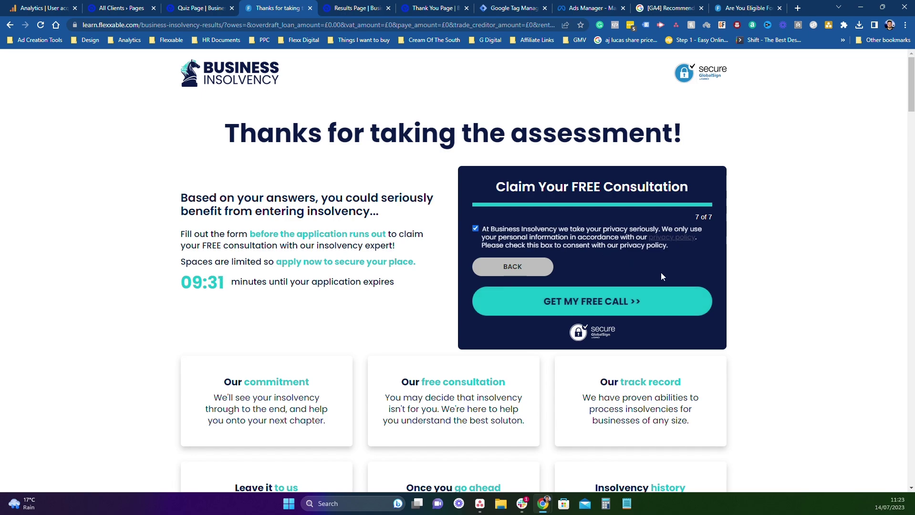
pyautogui.click(610, 247)
pyautogui.click(628, 300)
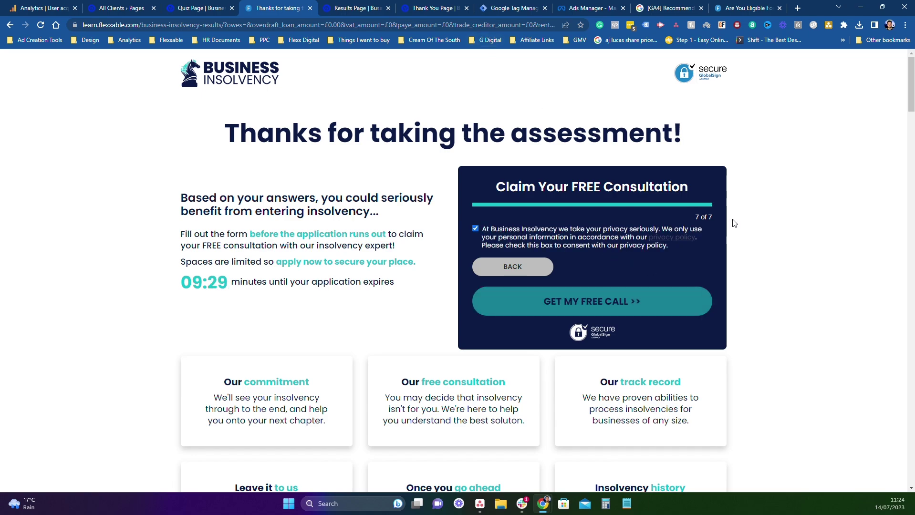
# - Inspect the thank-you page address for the form values and UTM parameters
pyautogui.hotkey('ctrl', 'l')
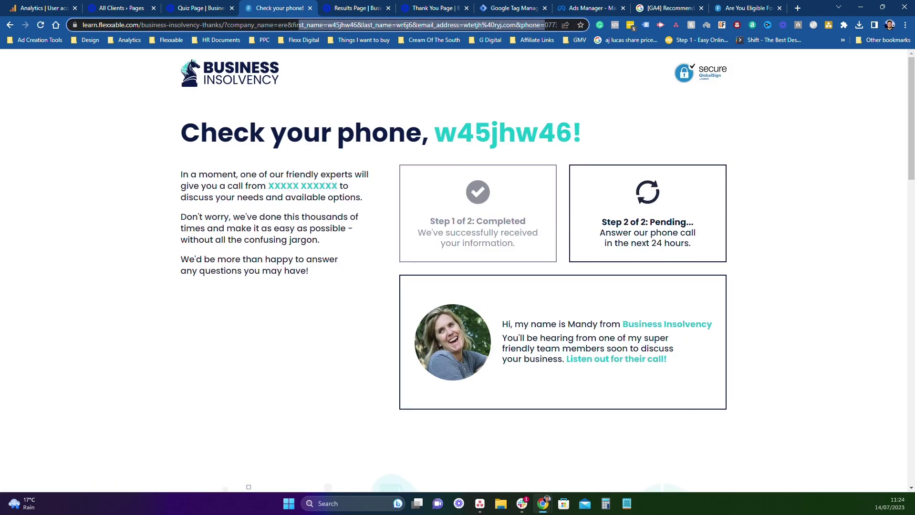
pyautogui.press('Right')
pyautogui.press('Right')
pyautogui.press('Right')
pyautogui.press('Right')
pyautogui.press('Right')
pyautogui.press('Right')
pyautogui.press('Right')
pyautogui.press('Right')
pyautogui.press('Right')
pyautogui.press('Right')
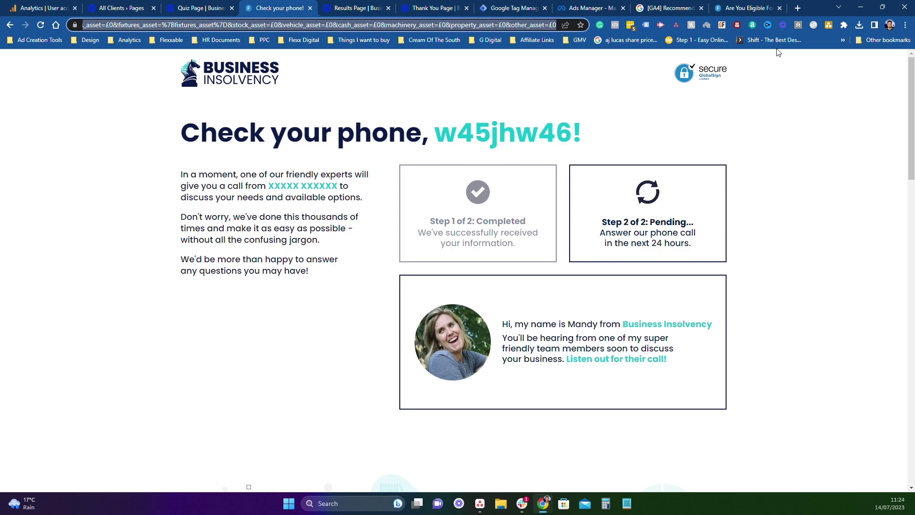
pyautogui.click(267, 24)
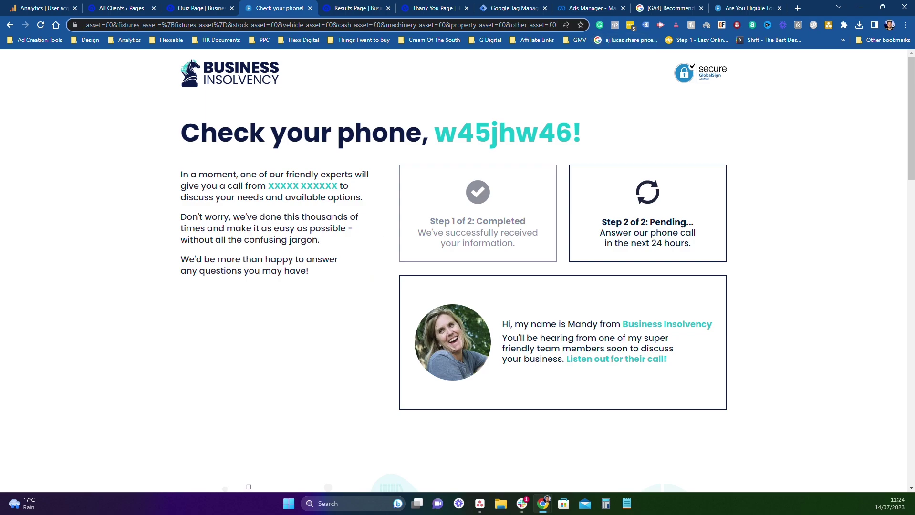
pyautogui.click(12, 244)
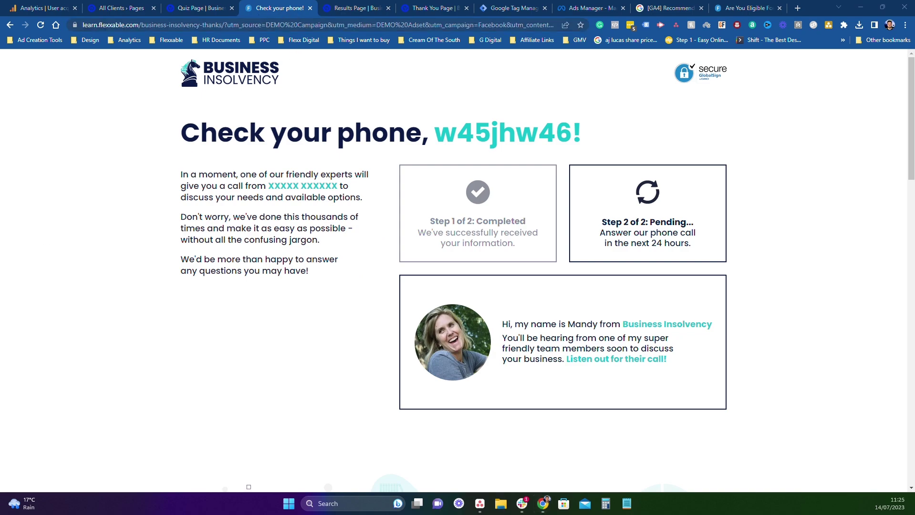
pyautogui.click(359, 25)
pyautogui.click(359, 25)
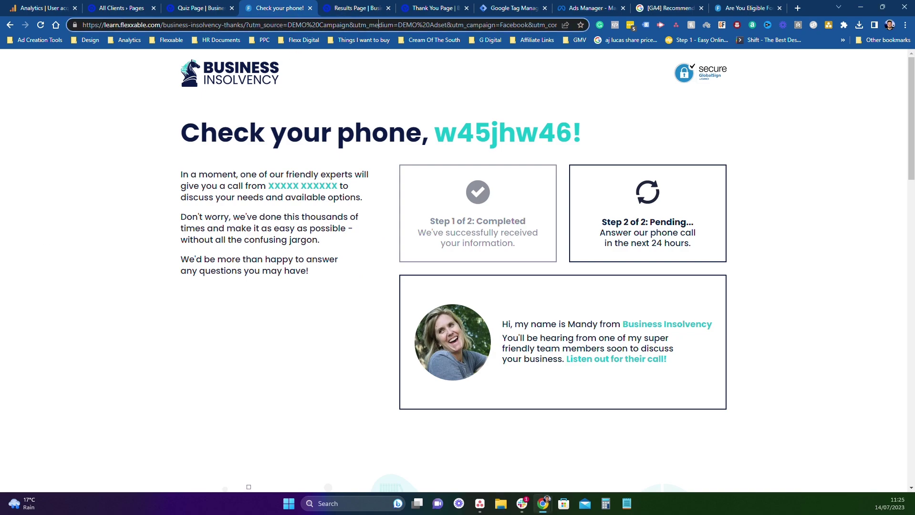
pyautogui.click(436, 215)
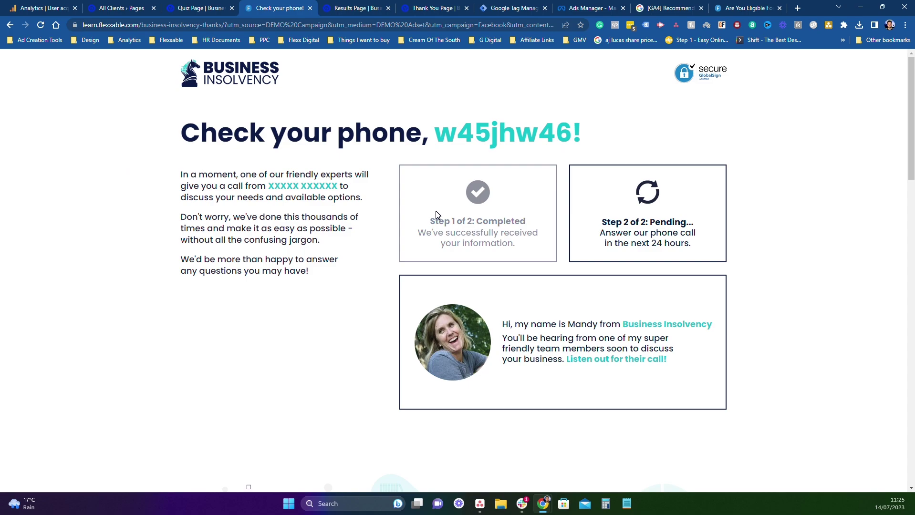
# - Return to the Analytics User acquisition report showing Referral with 1.00 conversion for yesterday
pyautogui.click(48, 6)
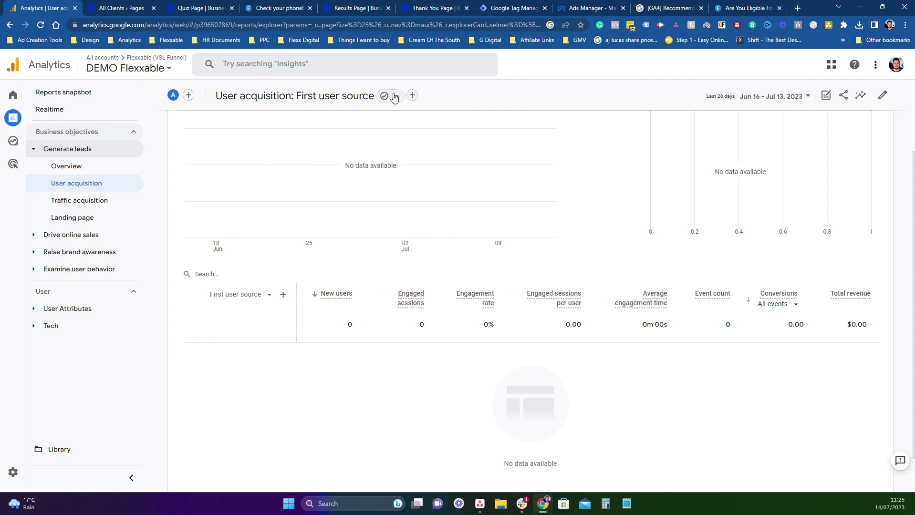
pyautogui.moveTo(394, 97)
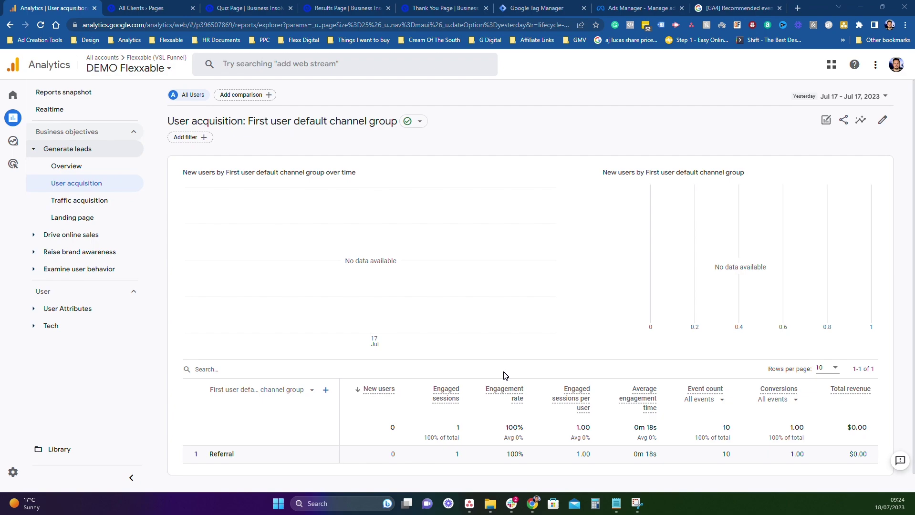
# - Count only generate_lead conversions and break the report down by First user medium
pyautogui.click(799, 400)
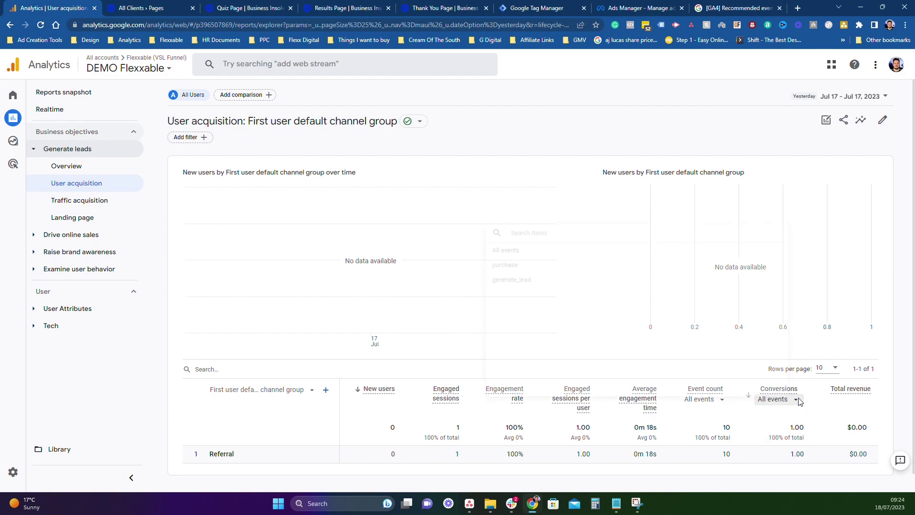
pyautogui.click(521, 281)
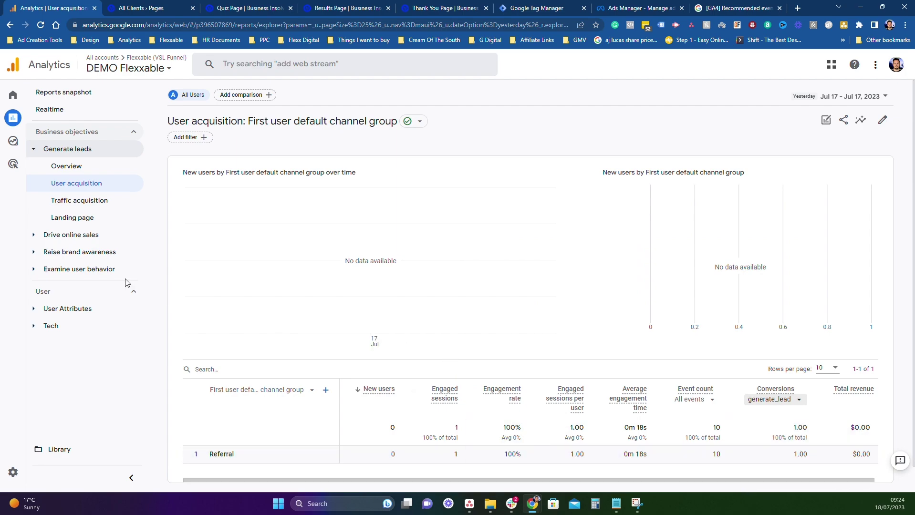
pyautogui.click(272, 389)
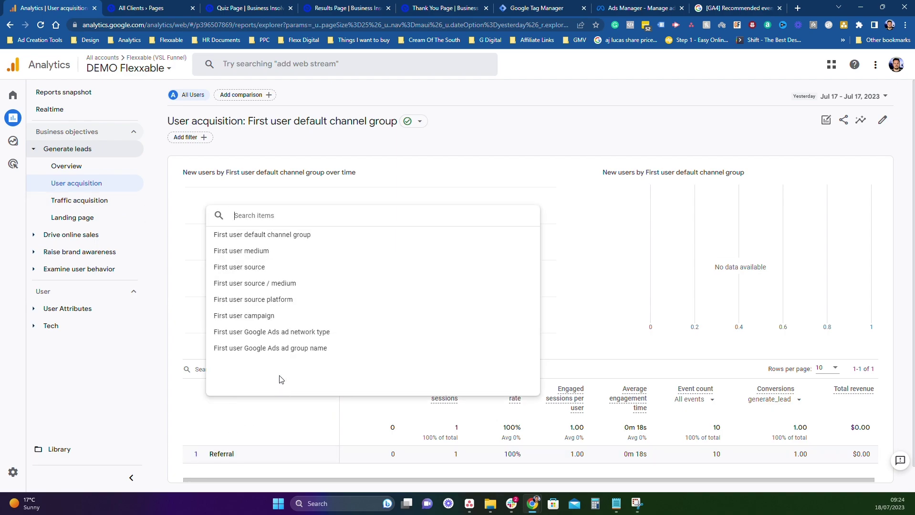
pyautogui.click(262, 269)
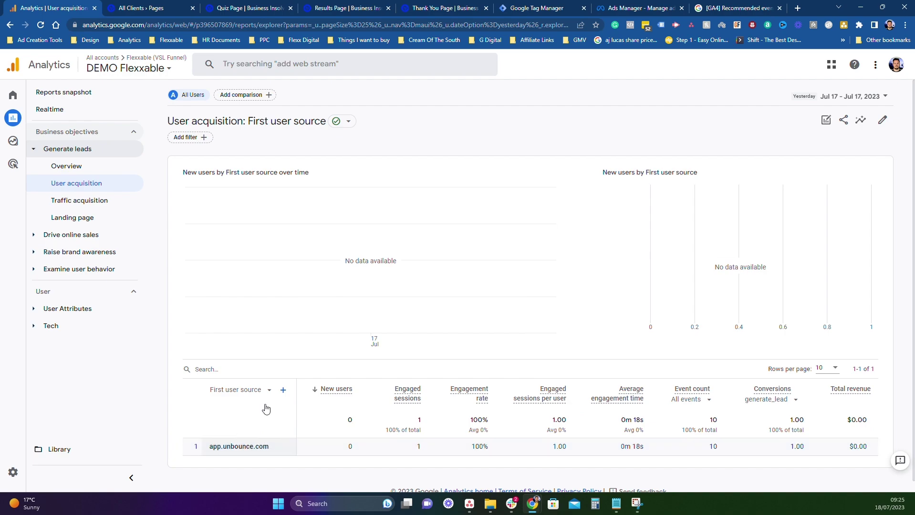
pyautogui.click(270, 391)
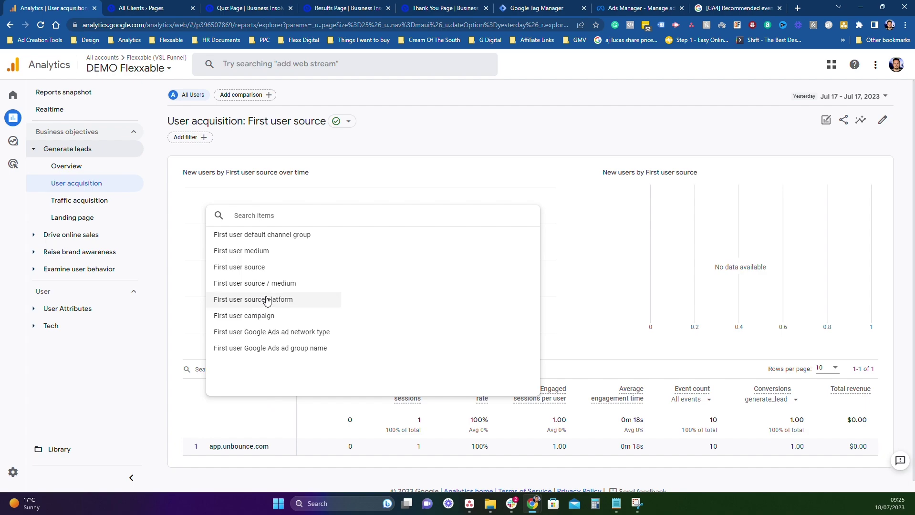
pyautogui.click(269, 251)
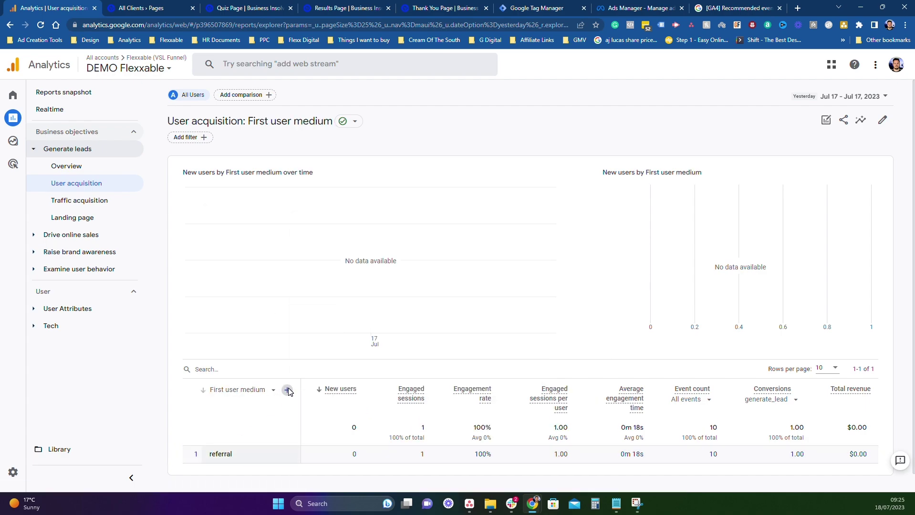
# - Add Traffic source > First user manual ad content as a secondary dimension
pyautogui.click(288, 390)
pyautogui.click(281, 412)
pyautogui.click(286, 389)
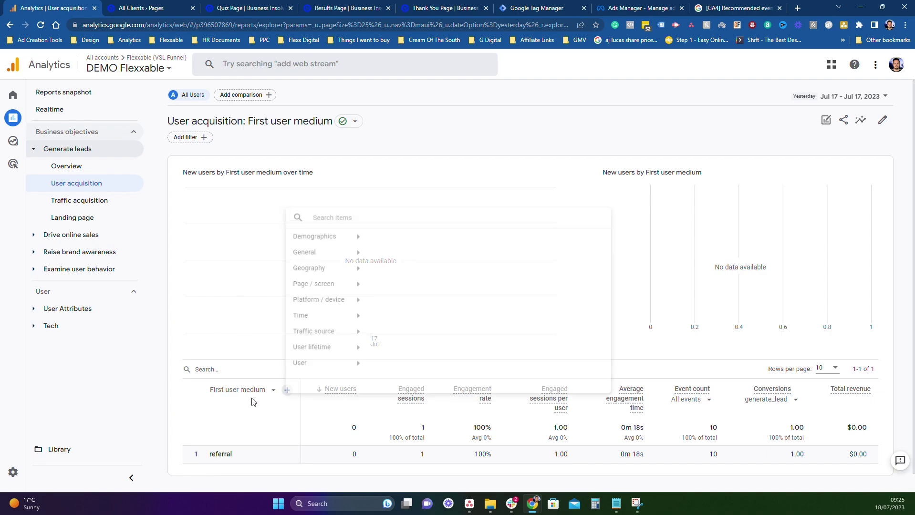
pyautogui.click(310, 332)
pyautogui.scroll(-3, 423, 341)
pyautogui.scroll(3, 424, 343)
pyautogui.scroll(2, 424, 342)
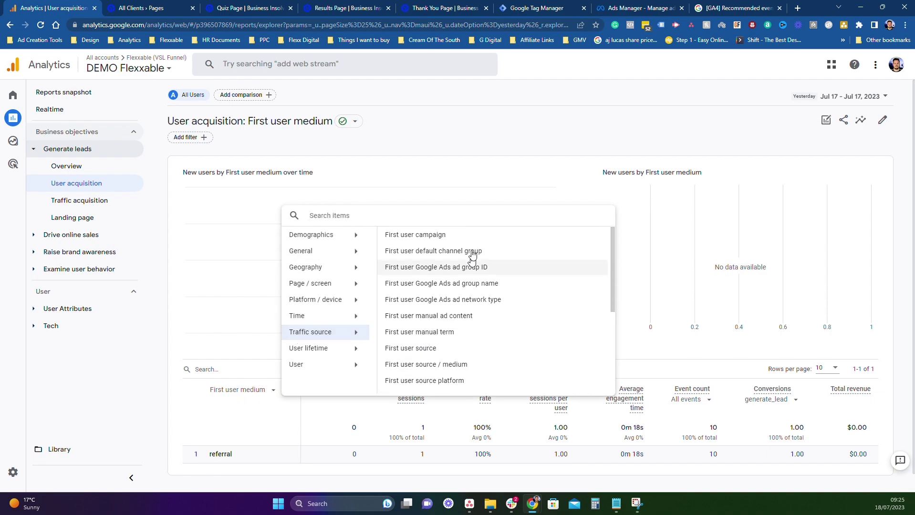
pyautogui.click(461, 316)
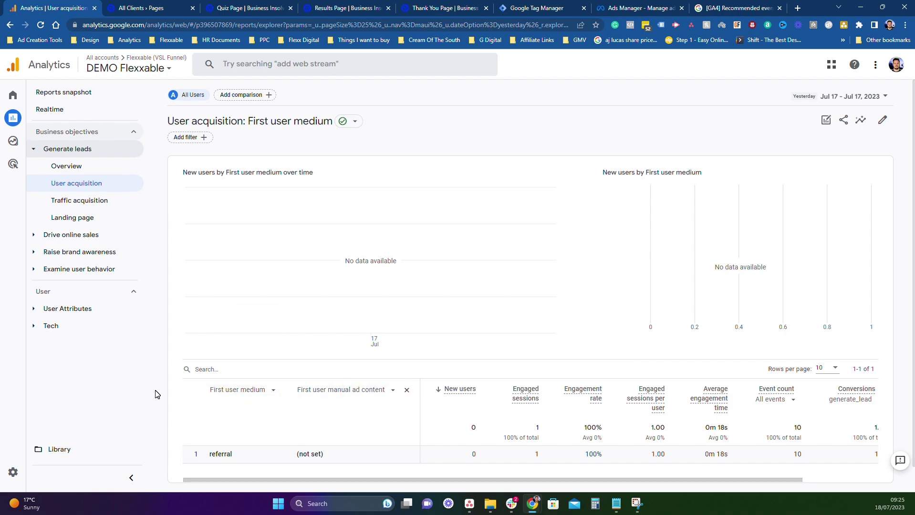
# - Open the Traffic acquisition report and switch its primary dimension to Session source, then Session medium
pyautogui.click(58, 206)
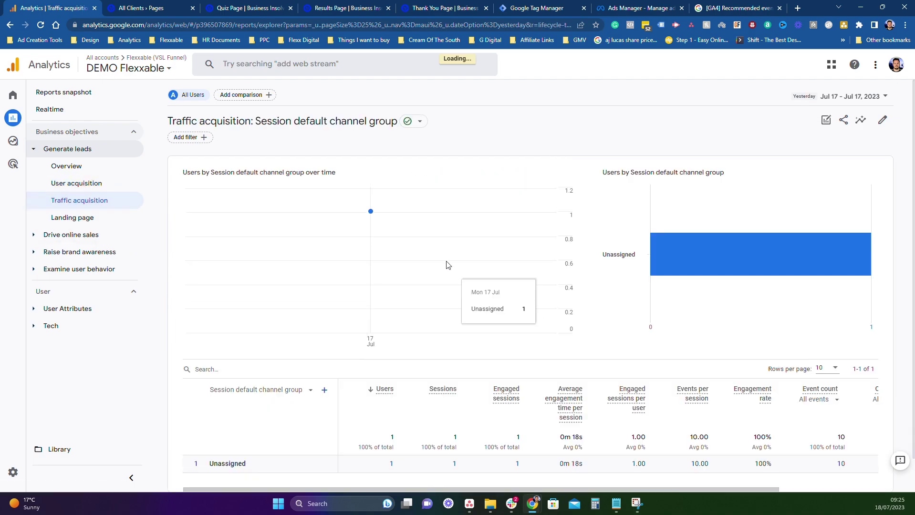
pyautogui.scroll(-1, 266, 326)
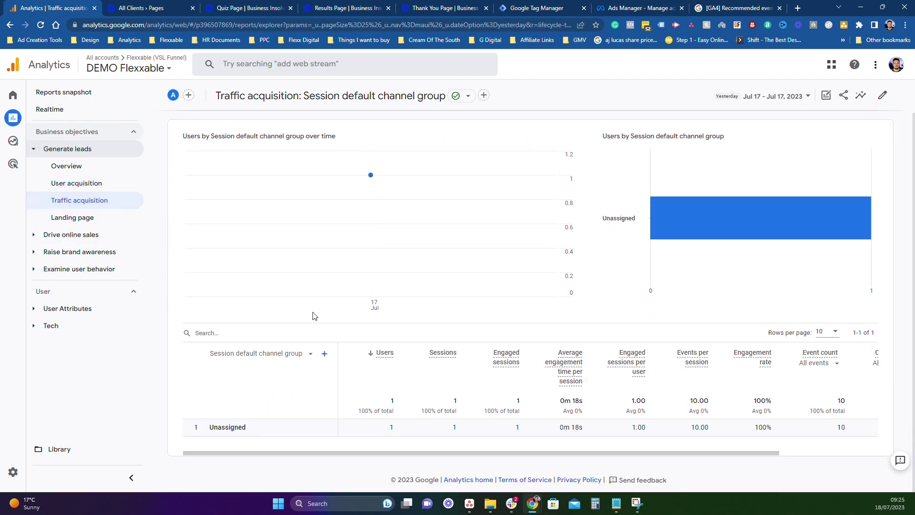
pyautogui.click(284, 354)
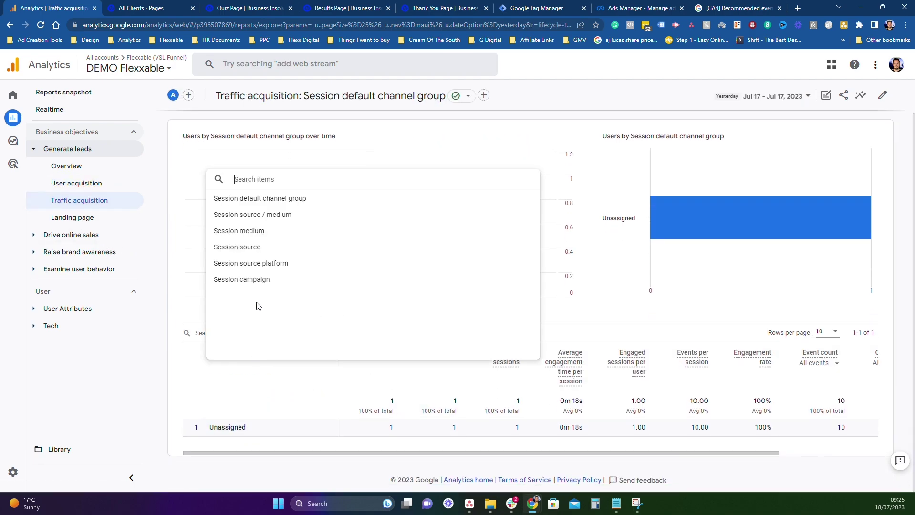
pyautogui.click(248, 248)
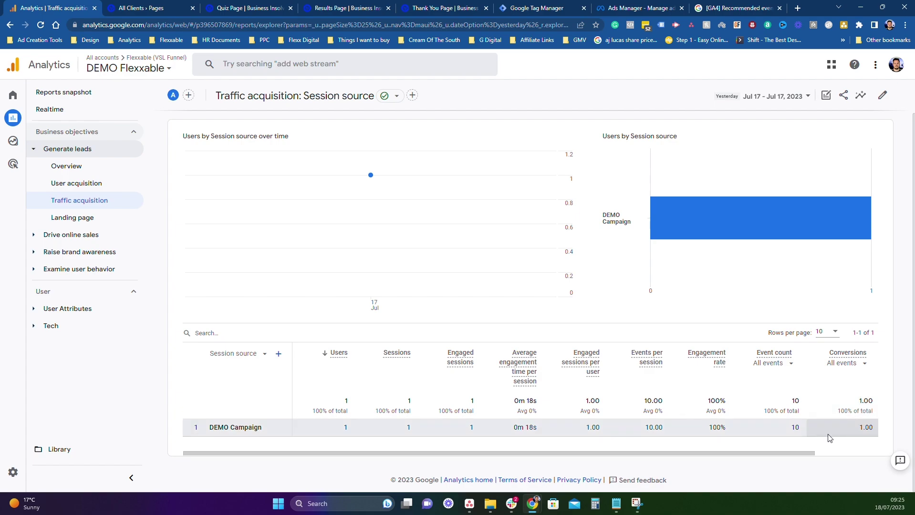
pyautogui.click(237, 361)
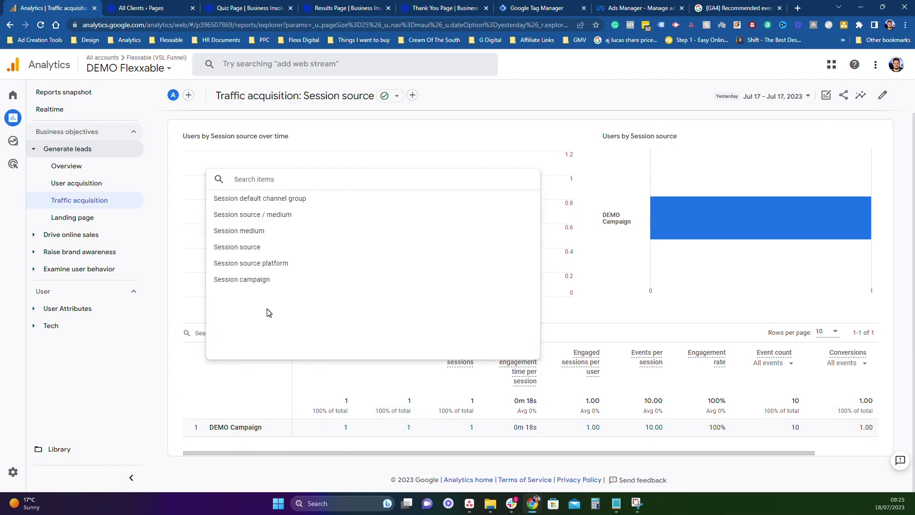
pyautogui.click(265, 231)
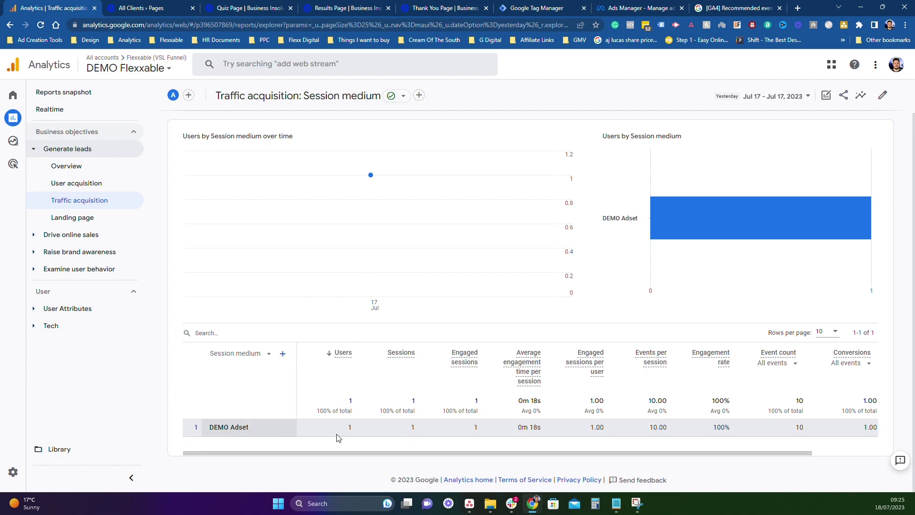
# - Set the primary dimension to Session campaign and scroll to see Facebook's 1.00 conversions
pyautogui.click(253, 353)
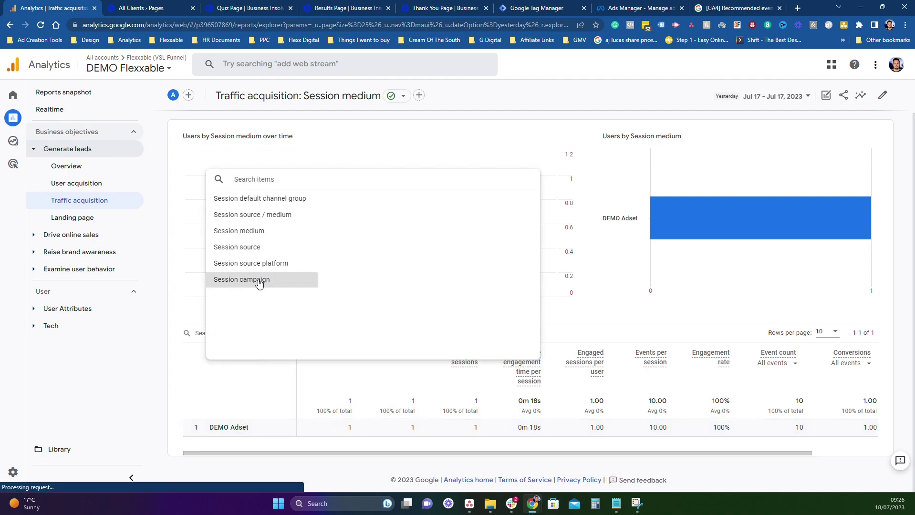
pyautogui.click(258, 280)
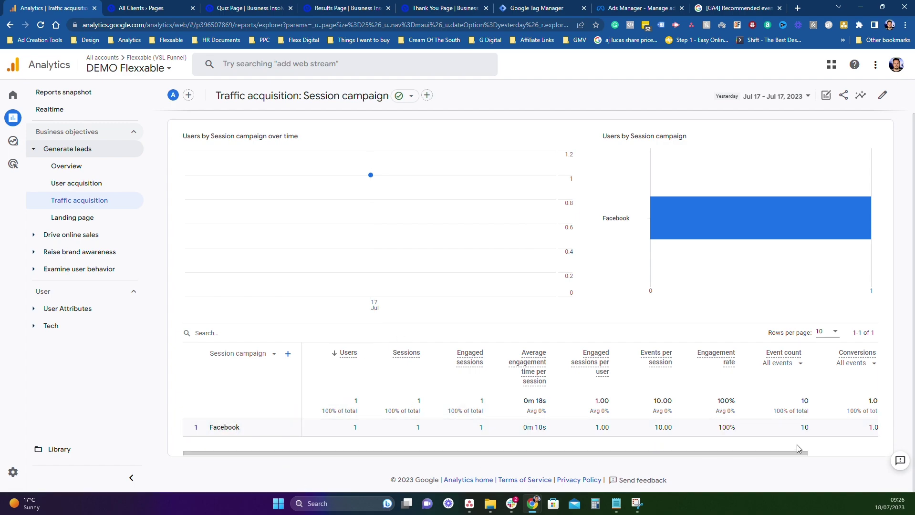
pyautogui.moveTo(807, 456); pyautogui.dragTo(833, 415)
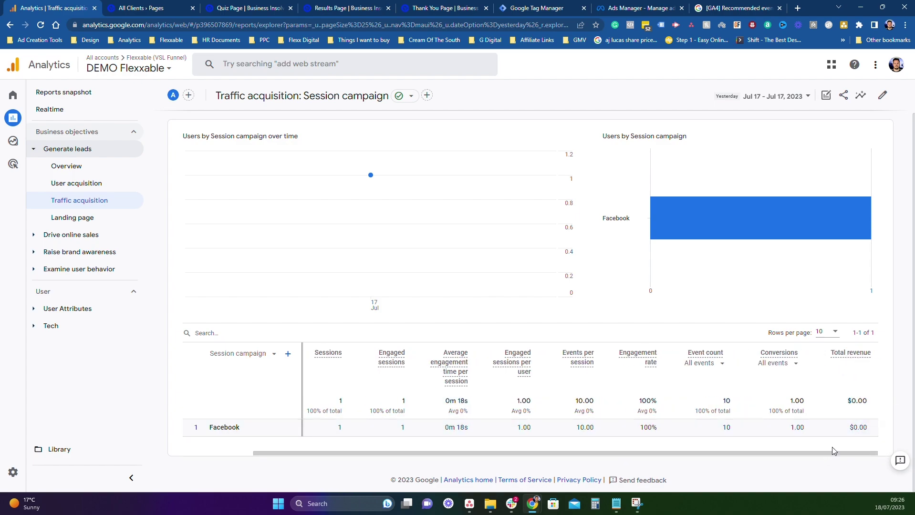
pyautogui.moveTo(686, 456); pyautogui.dragTo(616, 456)
pyautogui.click(262, 355)
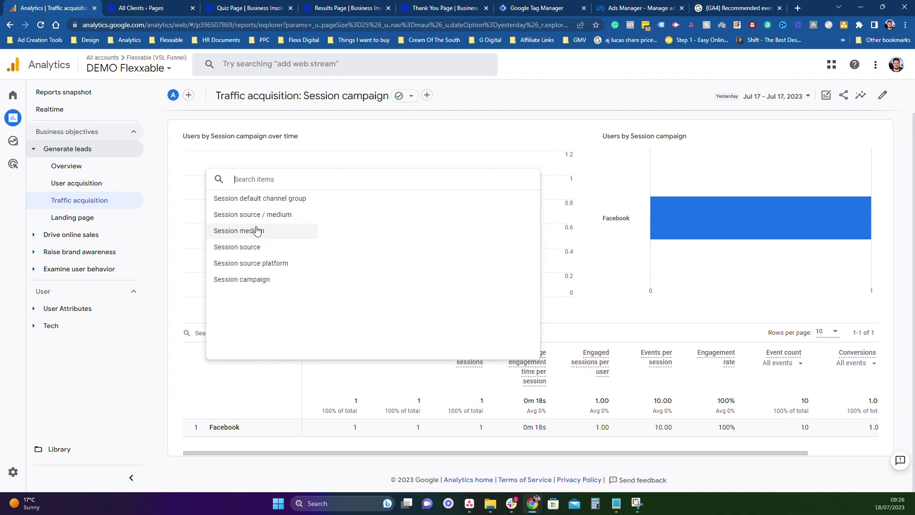
pyautogui.click(300, 405)
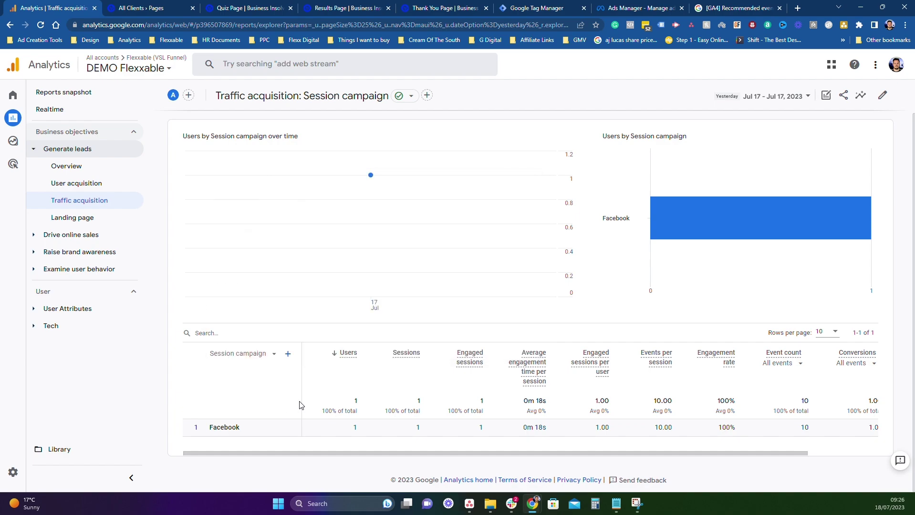
pyautogui.click(288, 353)
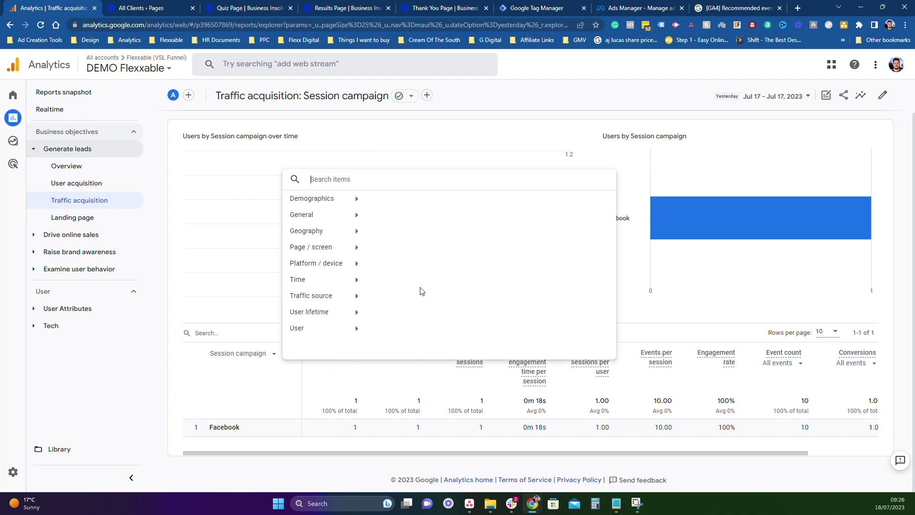
pyautogui.click(274, 365)
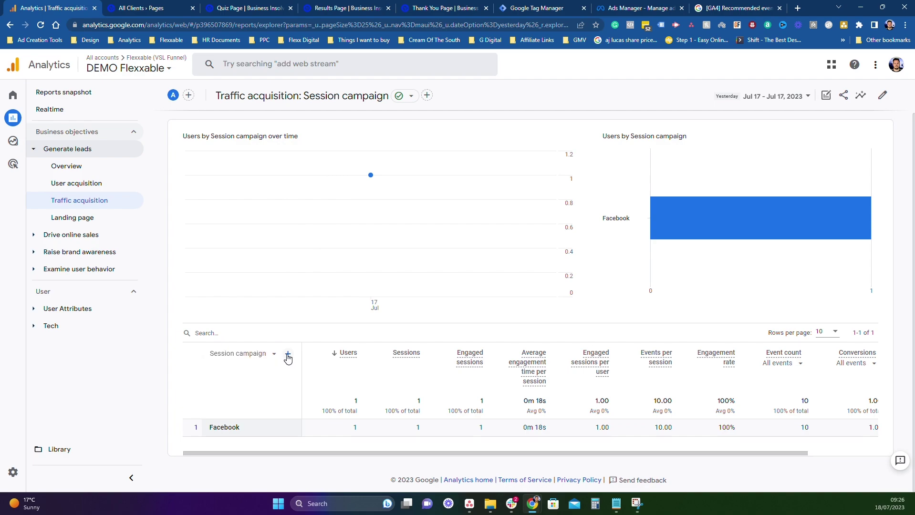
pyautogui.click(288, 353)
pyautogui.moveTo(336, 298)
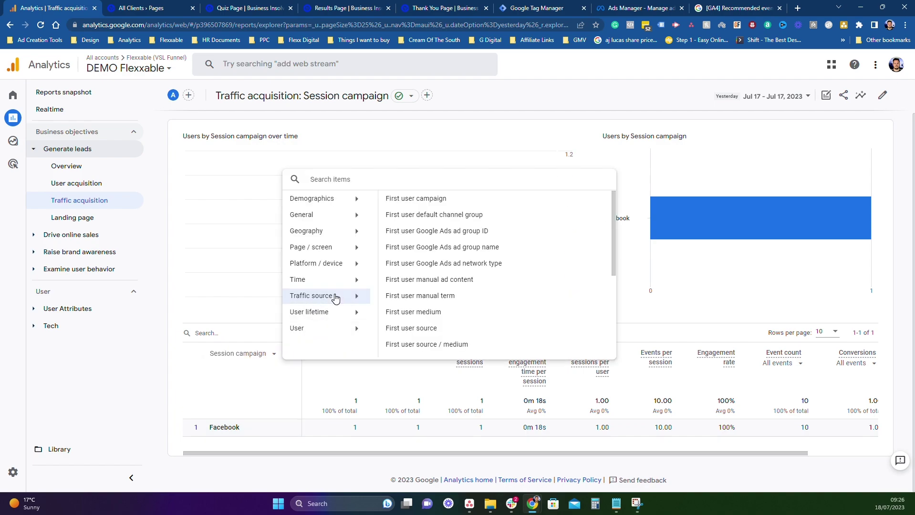
pyautogui.scroll(-3, 421, 299)
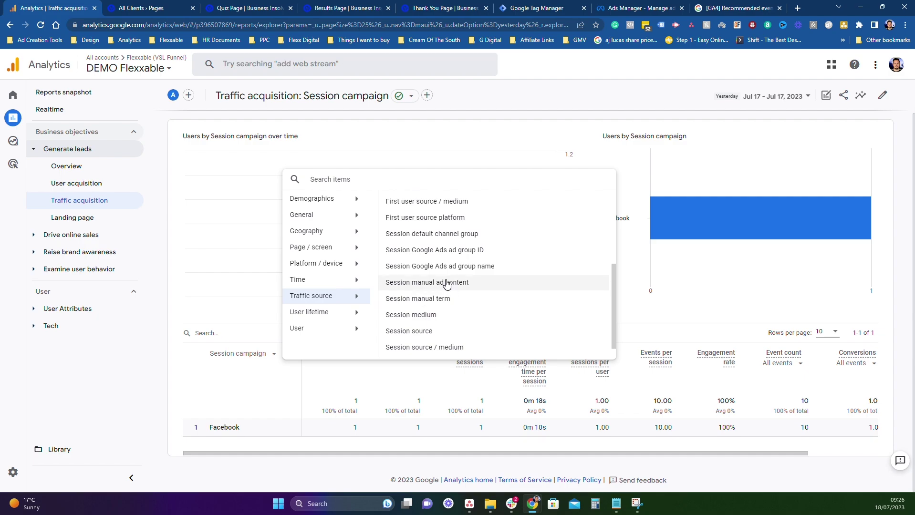
pyautogui.click(453, 283)
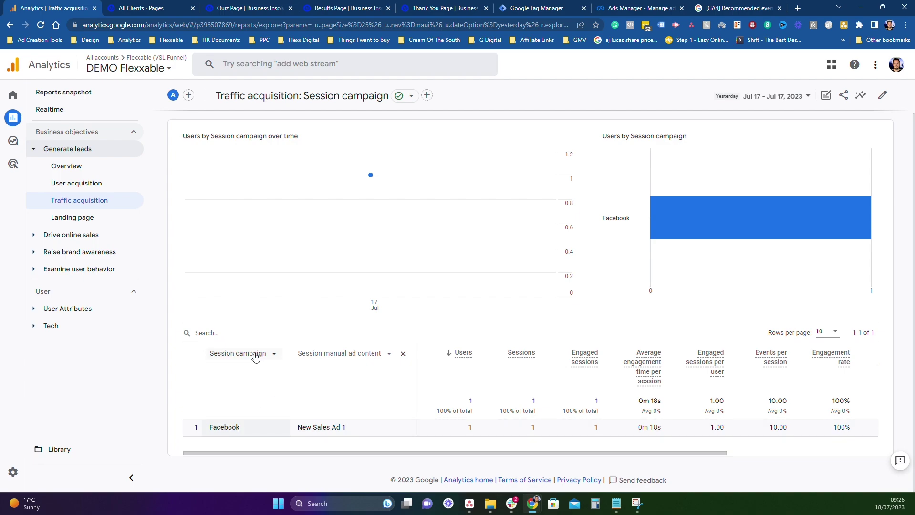
pyautogui.click(252, 364)
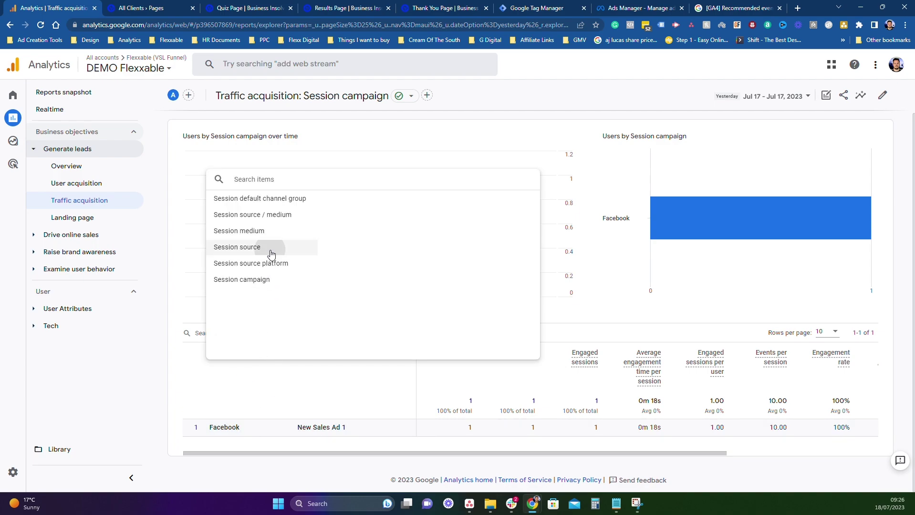
pyautogui.click(272, 252)
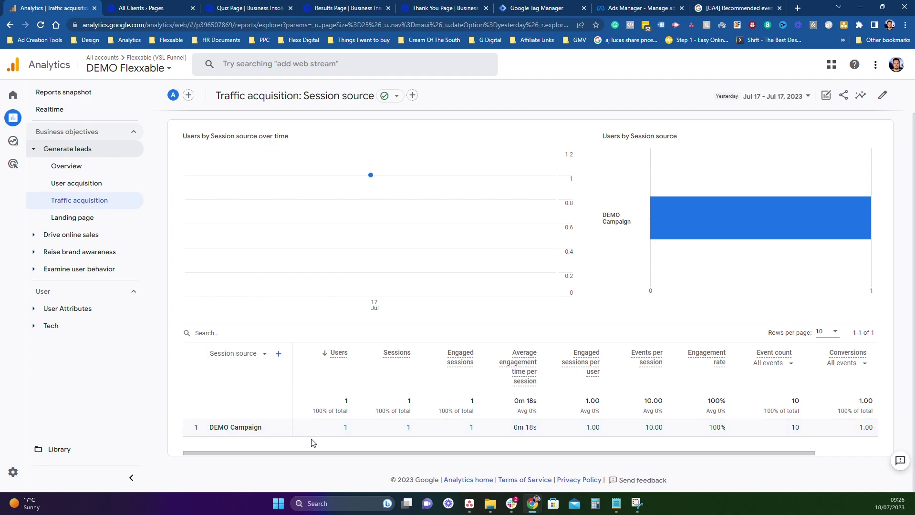
pyautogui.click(244, 354)
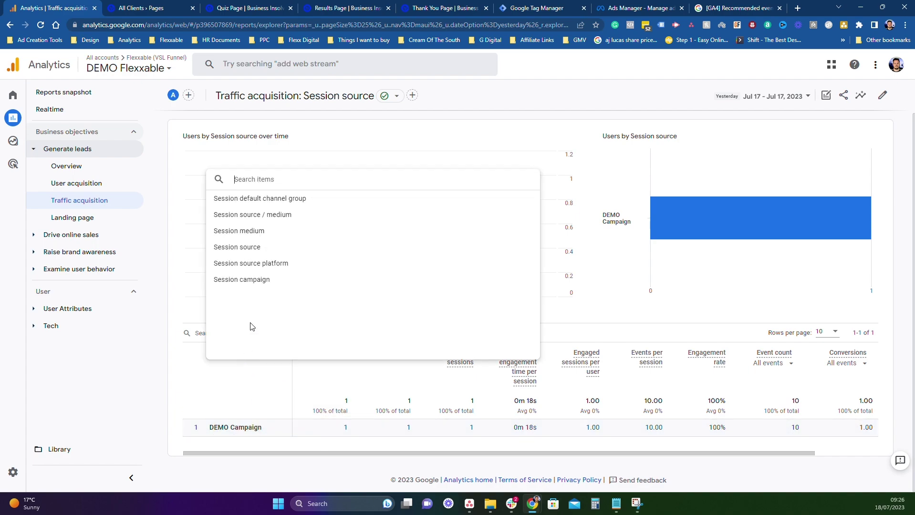
pyautogui.click(260, 280)
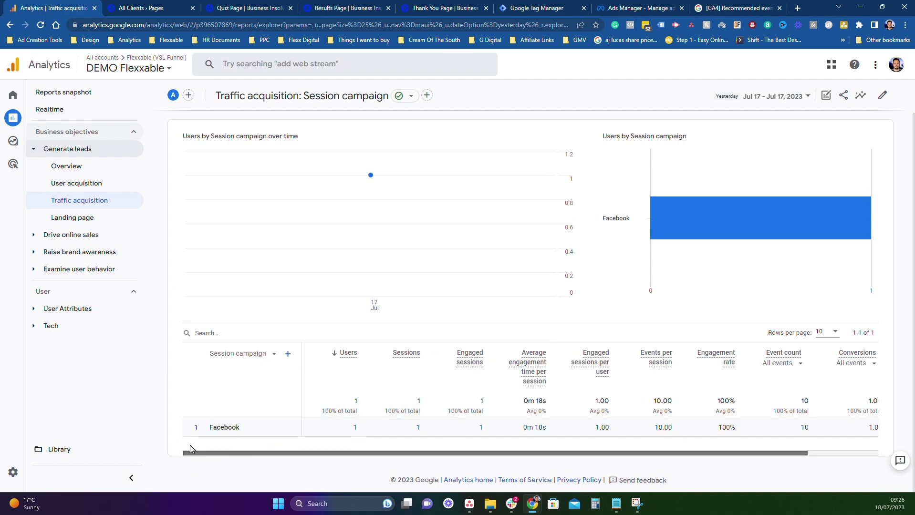
# - Add First user medium from Traffic source as a secondary dimension beside Session campaign
pyautogui.click(288, 354)
pyautogui.click(317, 300)
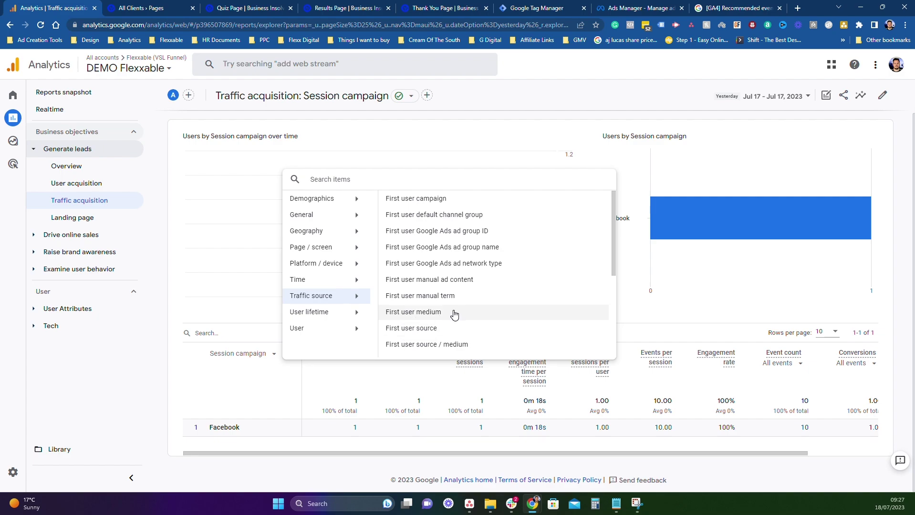
pyautogui.click(413, 313)
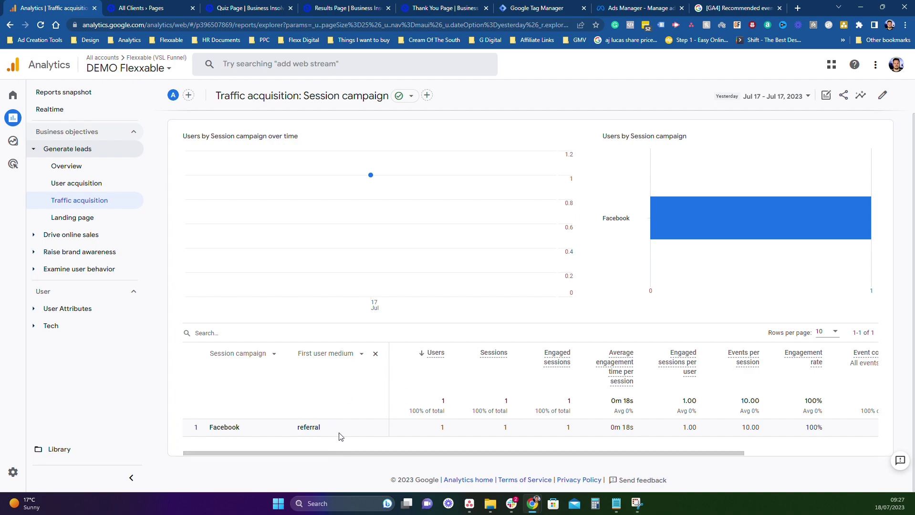
# - Replace the secondary dimension with Session medium, pairing Facebook with DEMO Adset
pyautogui.click(345, 359)
pyautogui.click(365, 296)
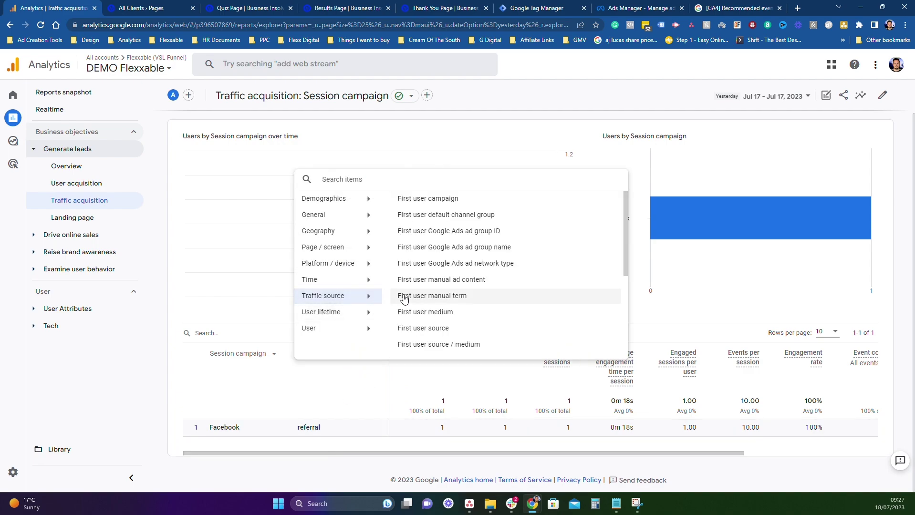
pyautogui.scroll(-3, 428, 301)
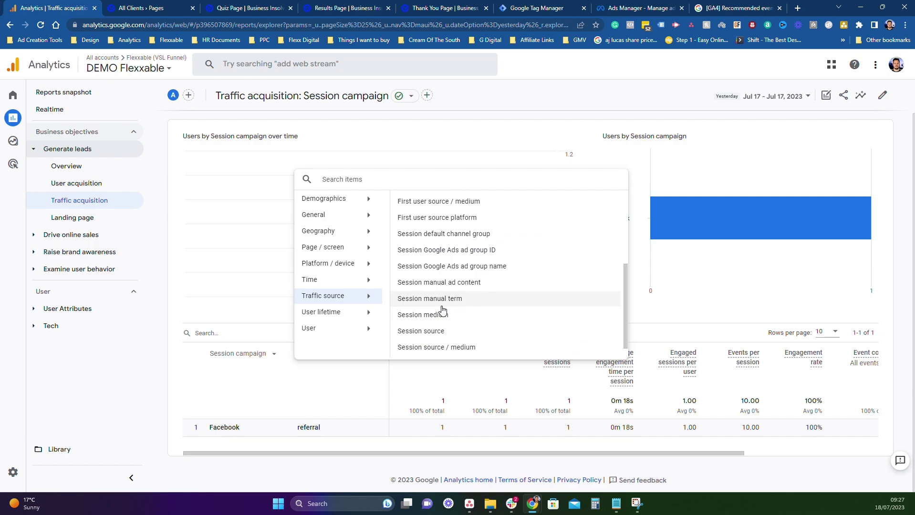
pyautogui.click(445, 315)
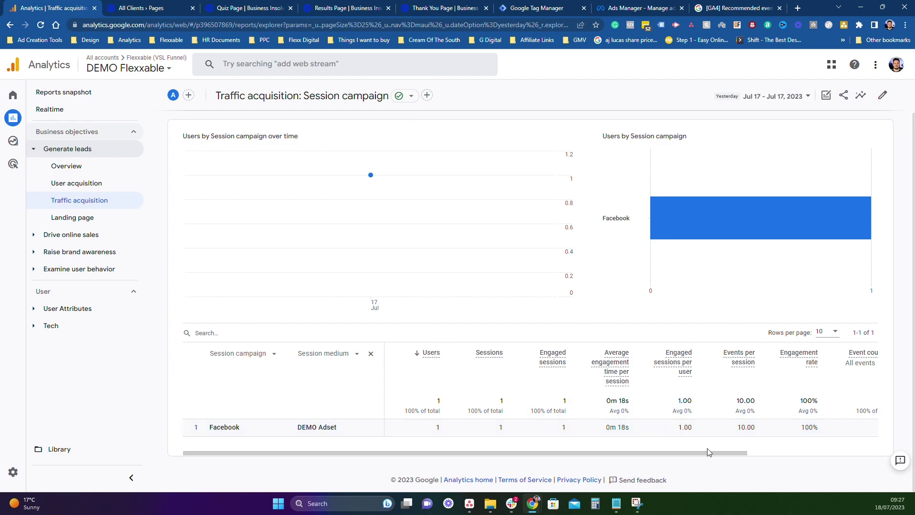
pyautogui.moveTo(708, 453); pyautogui.dragTo(802, 453)
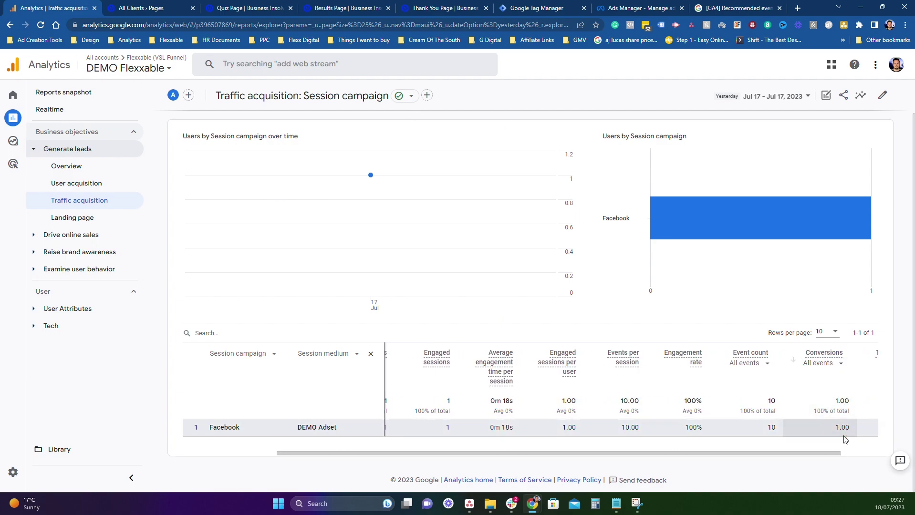